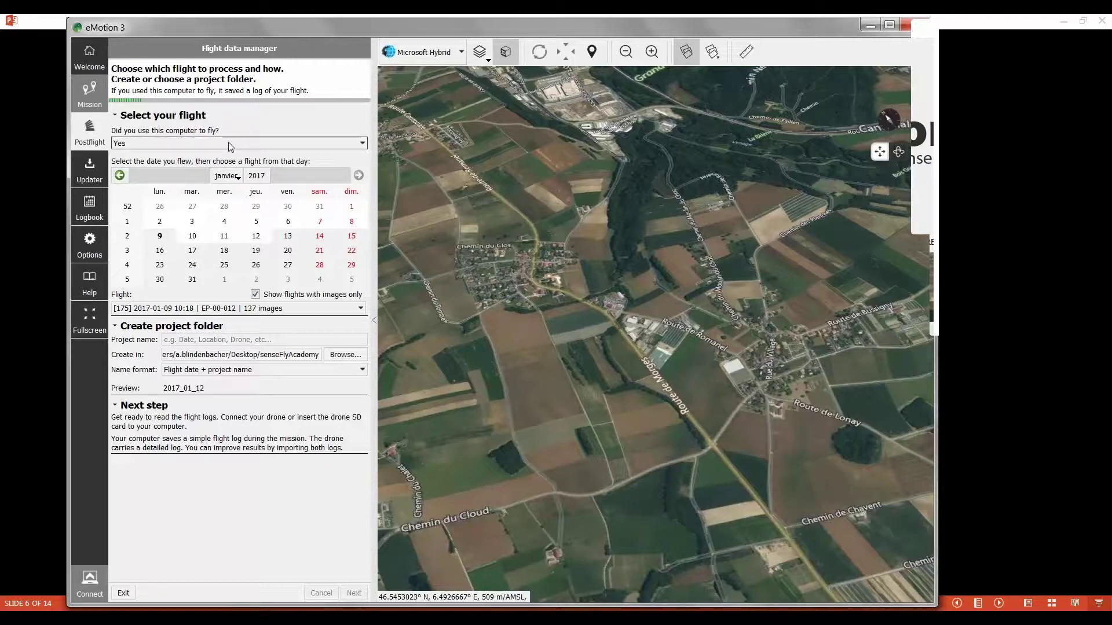
pyautogui.click(247, 143)
pyautogui.click(248, 163)
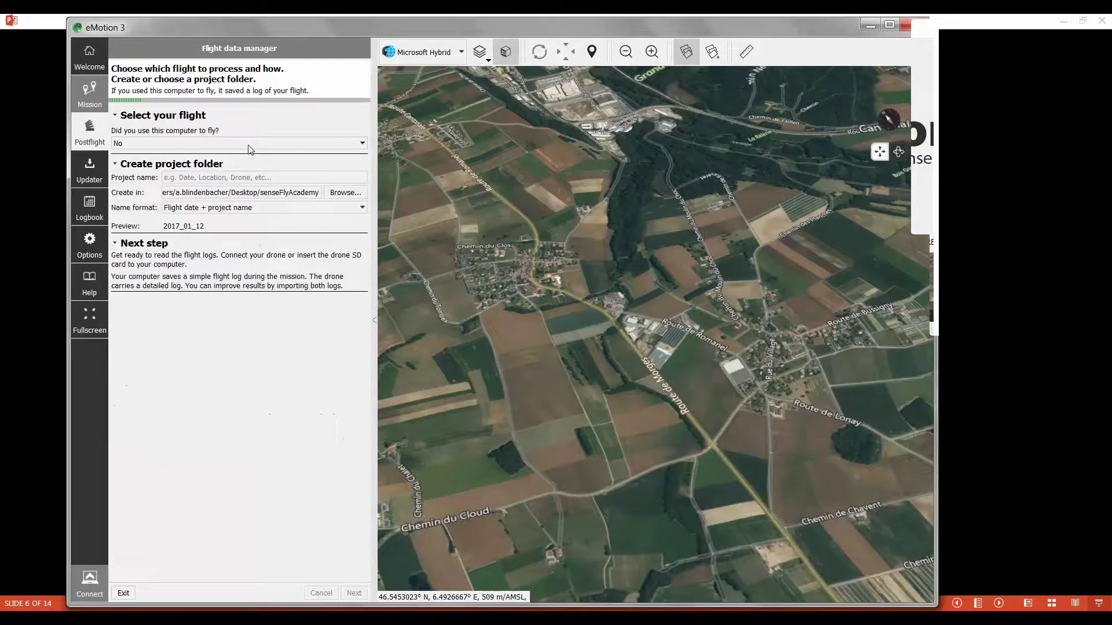
pyautogui.click(252, 145)
pyautogui.click(250, 158)
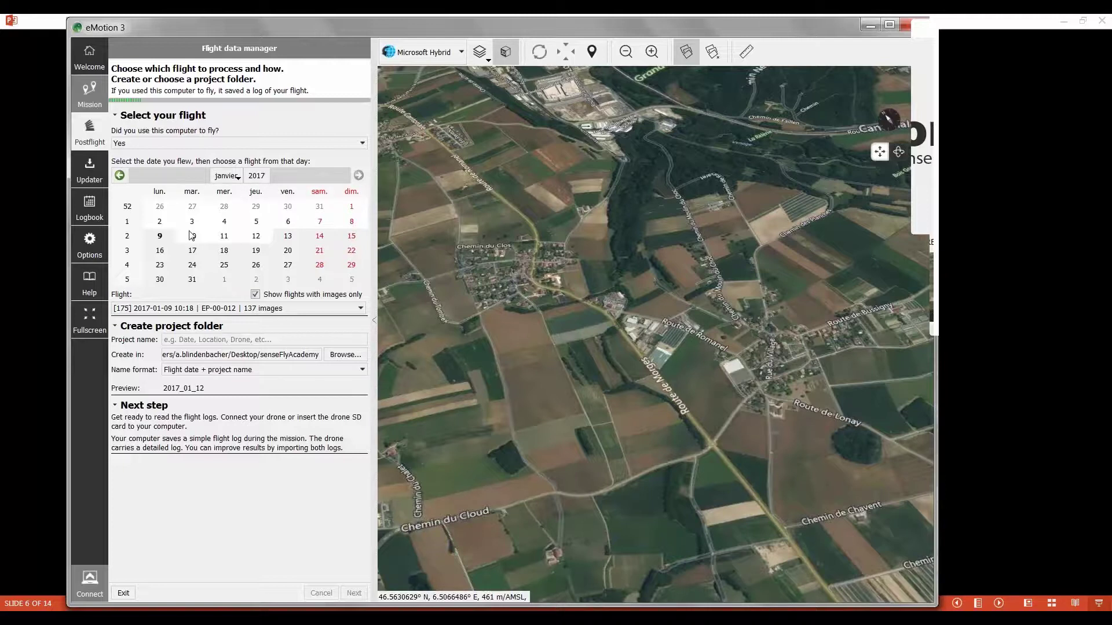
# Step: Choose the 10:08 flight with 55 images flown on 21 November 2016 as the flight to process
pyautogui.click(120, 176)
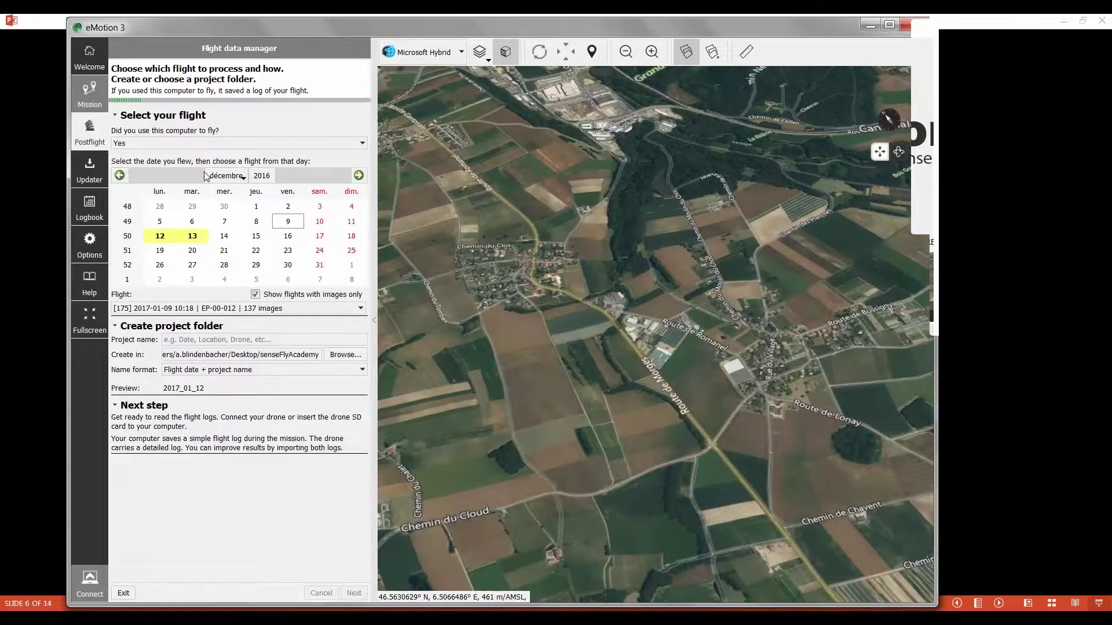
pyautogui.click(119, 175)
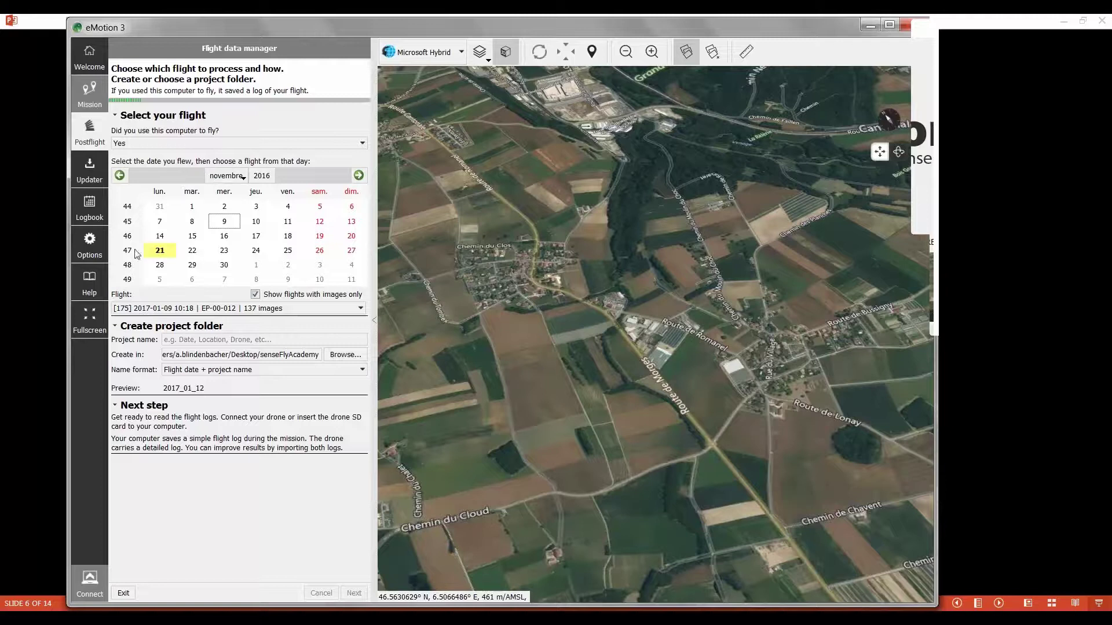
pyautogui.click(164, 251)
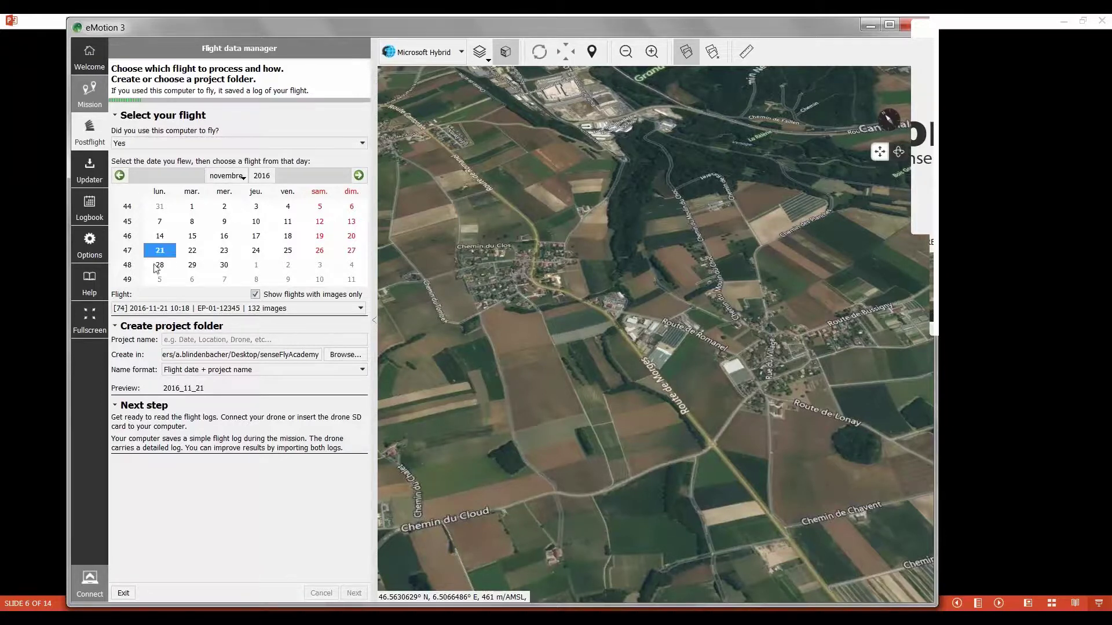
pyautogui.click(182, 266)
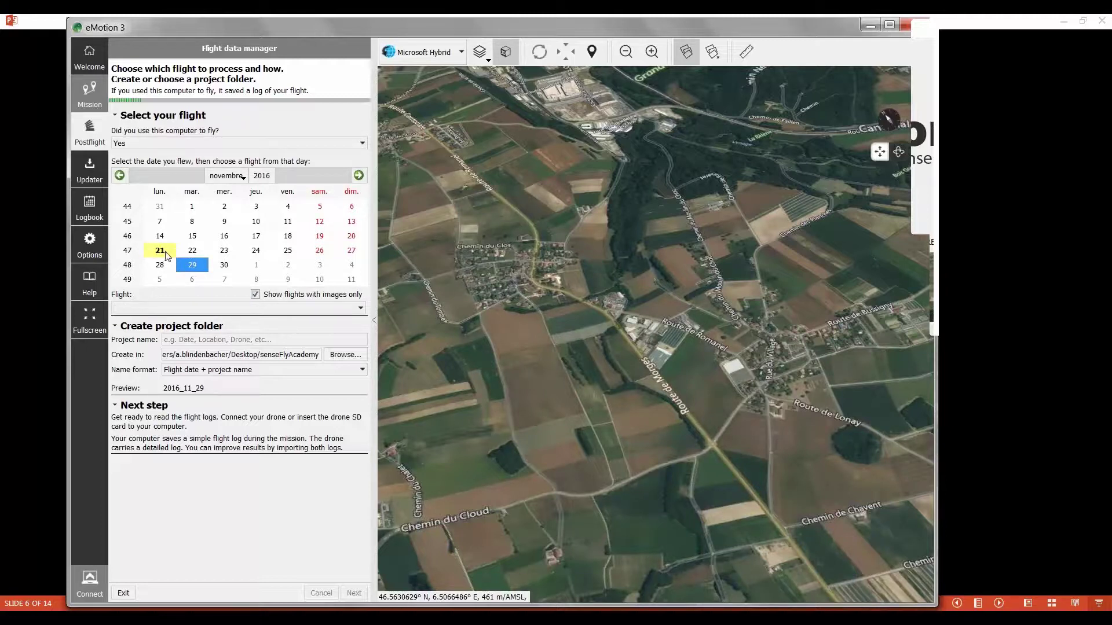
pyautogui.click(168, 258)
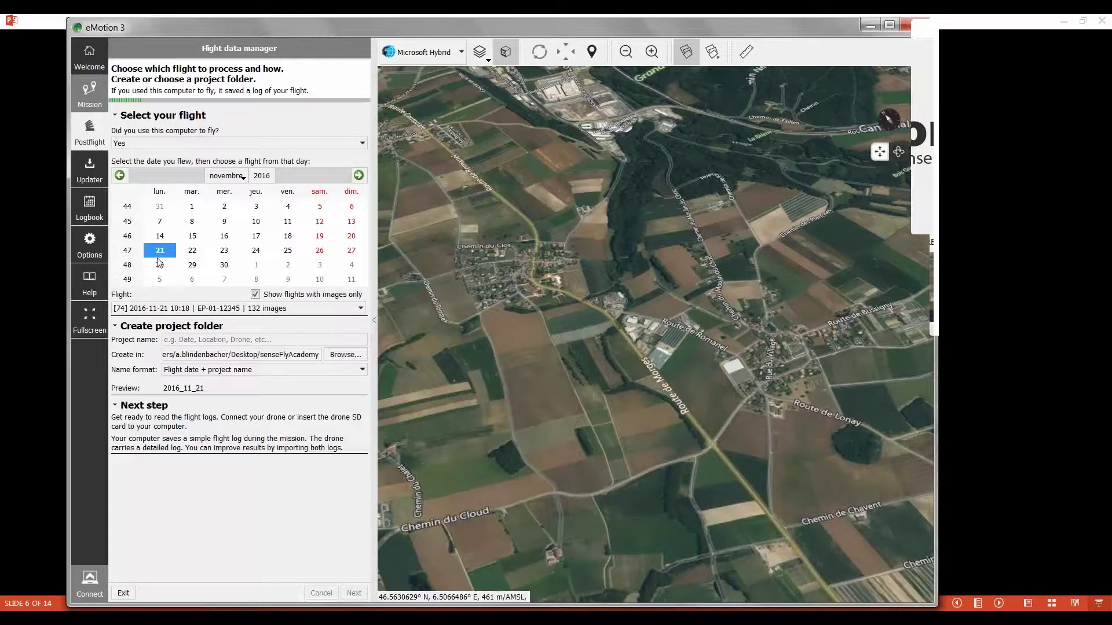
pyautogui.click(282, 311)
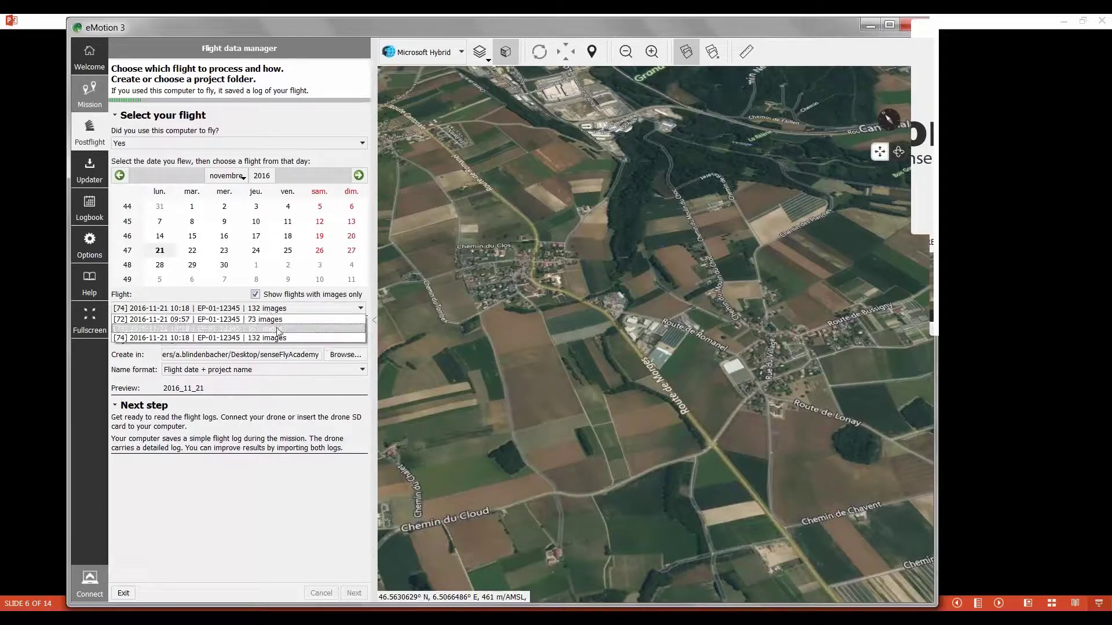
pyautogui.click(310, 329)
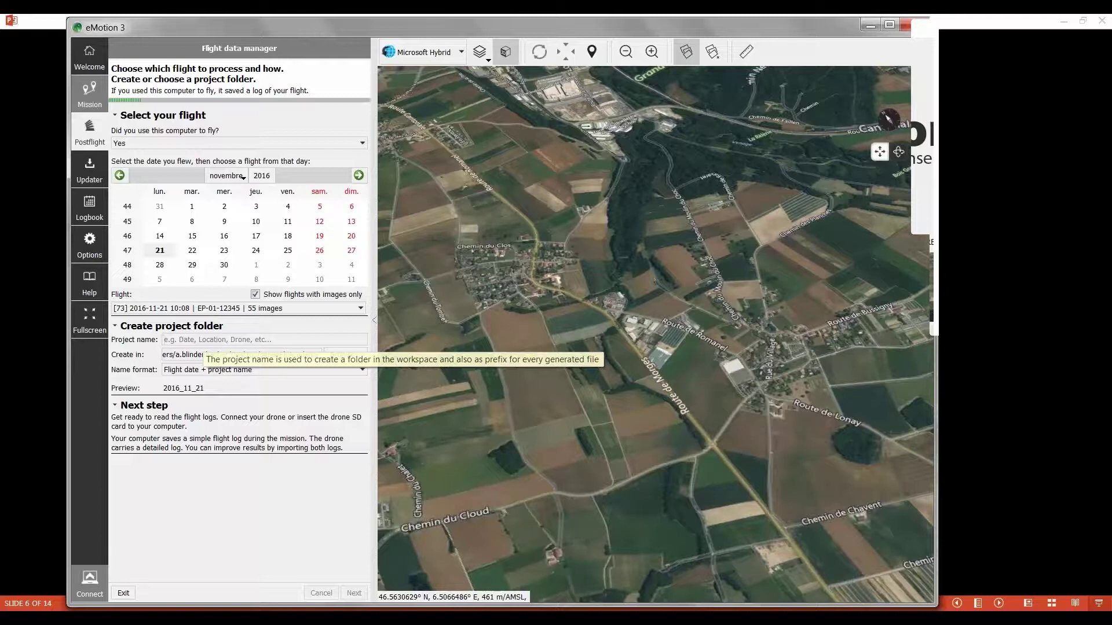
# Step: Name the project academy and keep the Flight date + project name format for its folder
pyautogui.write('acamdem')
pyautogui.press('BackSpace')
pyautogui.press('BackSpace')
pyautogui.press('BackSpace')
pyautogui.press('BackSpace')
pyautogui.write('demy')
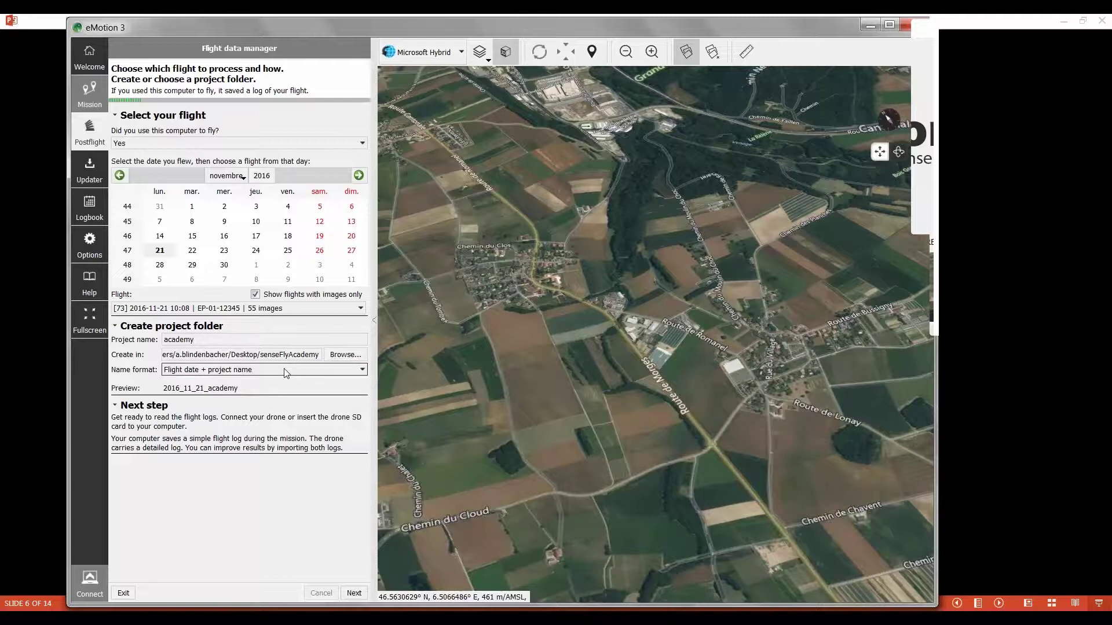
pyautogui.click(242, 371)
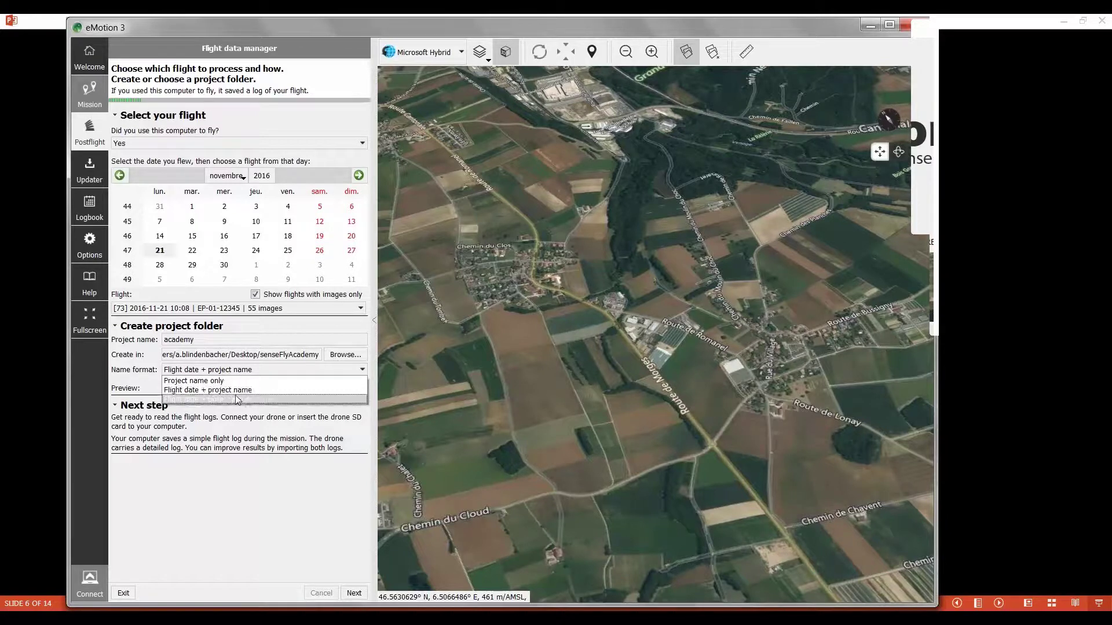
pyautogui.click(279, 367)
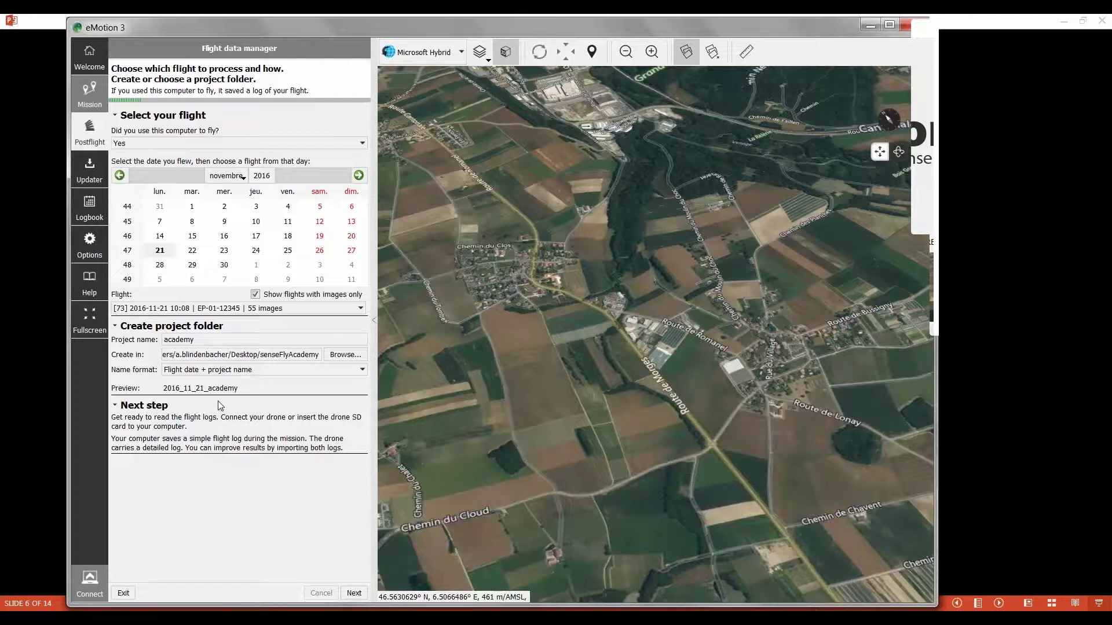
# Step: Continue to the stage for locating the flight logs, returning briefly to the flight selection
pyautogui.click(365, 592)
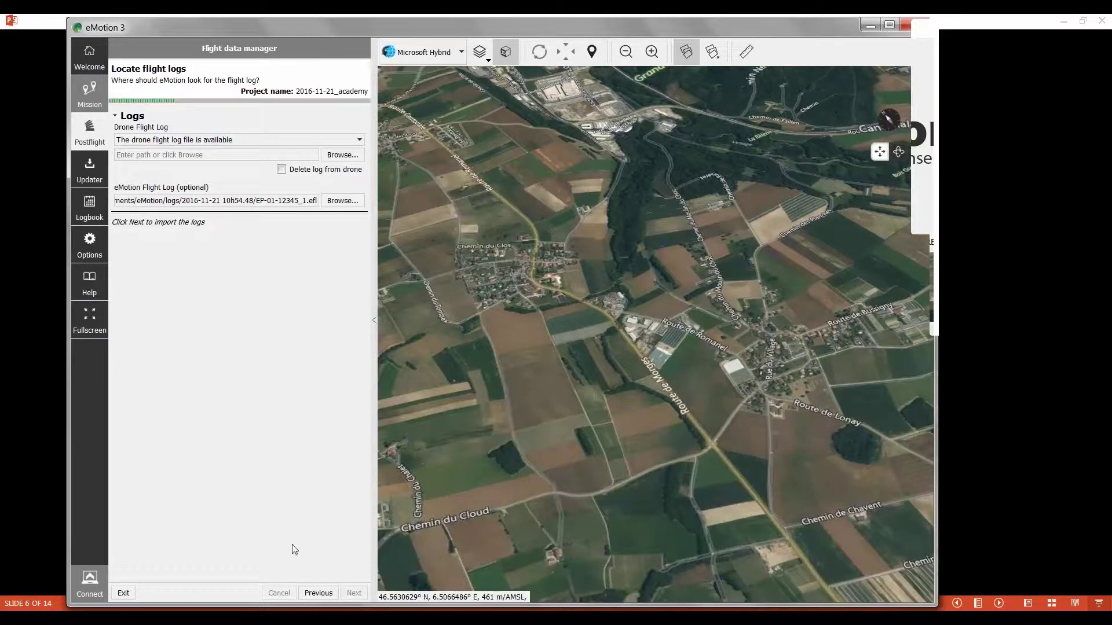
pyautogui.click(318, 593)
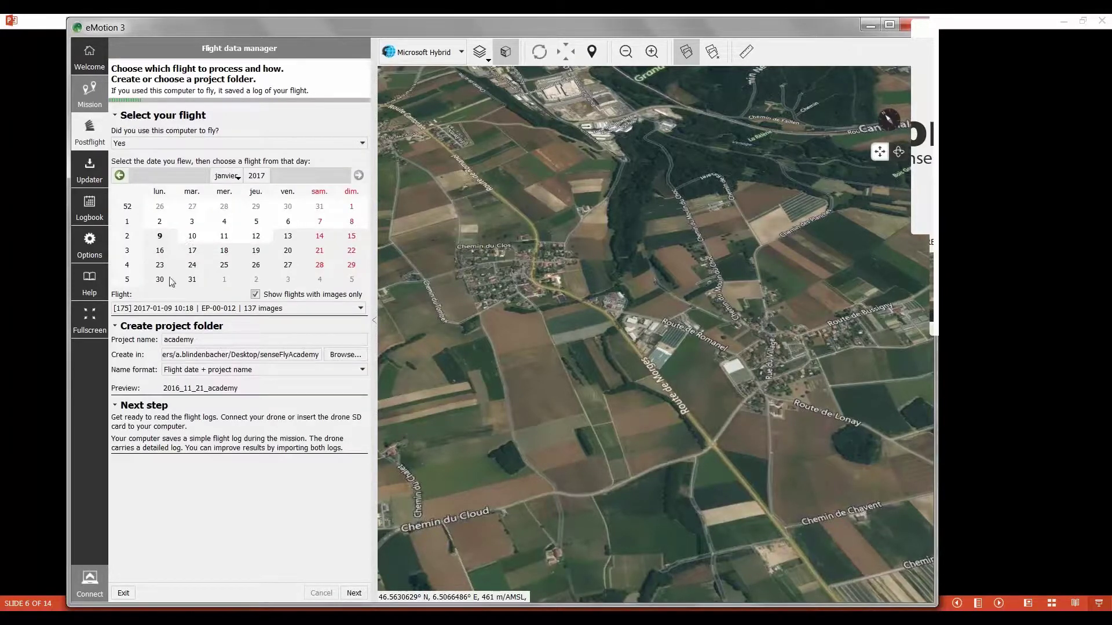
pyautogui.click(353, 593)
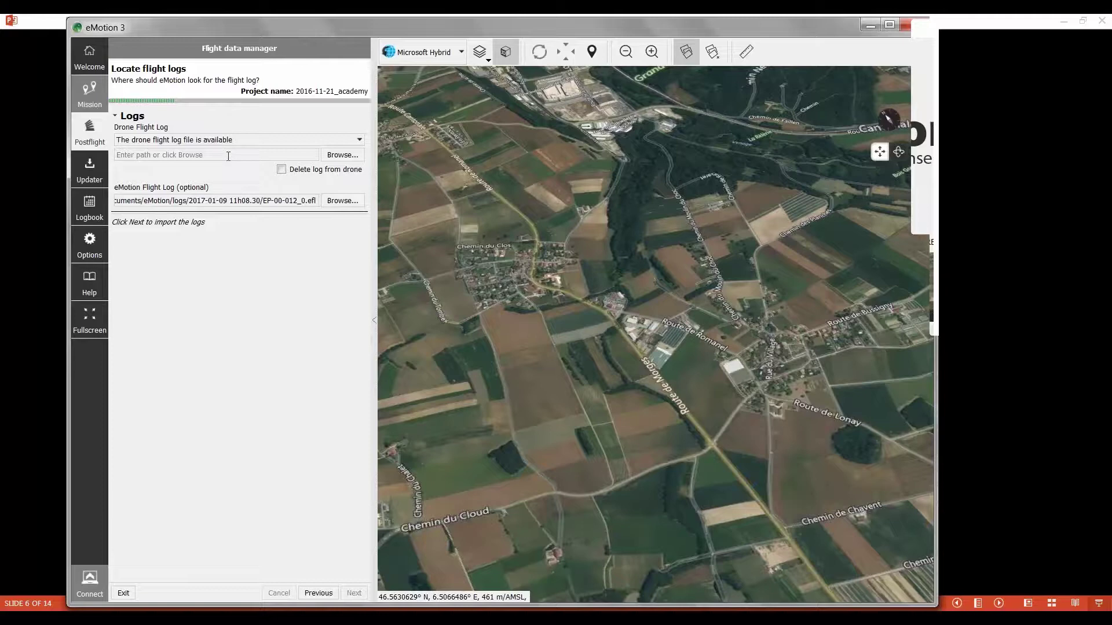
# Step: Import the drone flight log EP-01-12345_0073.bbx from the 2016-11-21_SODA_4 folder inside 2017-1-12_FromDataCollToProcessing
pyautogui.click(352, 156)
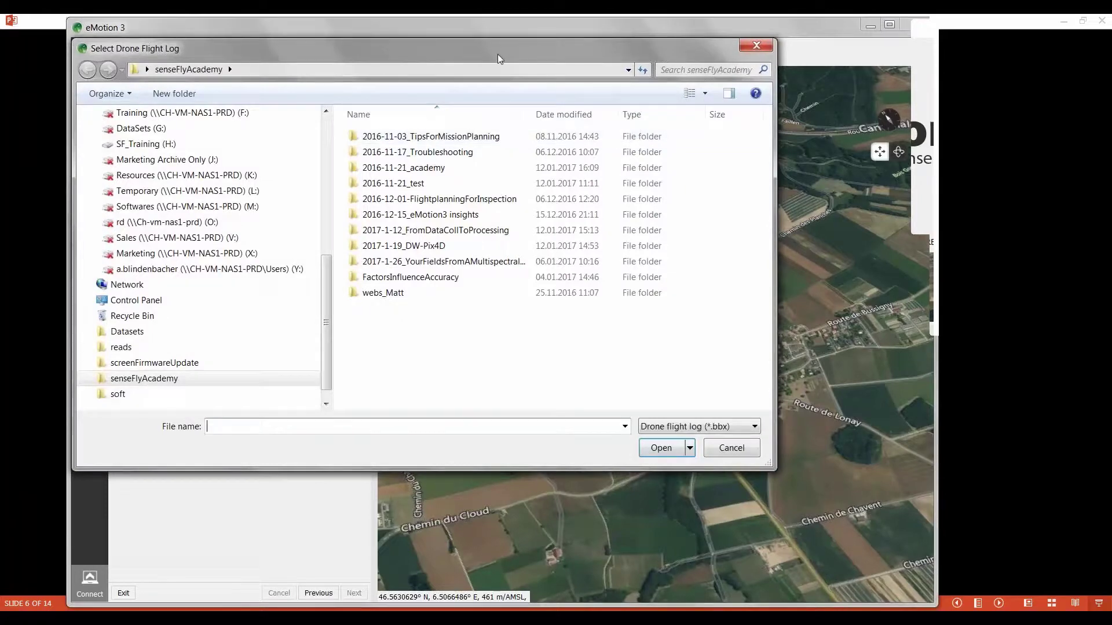
pyautogui.moveTo(498, 54); pyautogui.dragTo(582, 79)
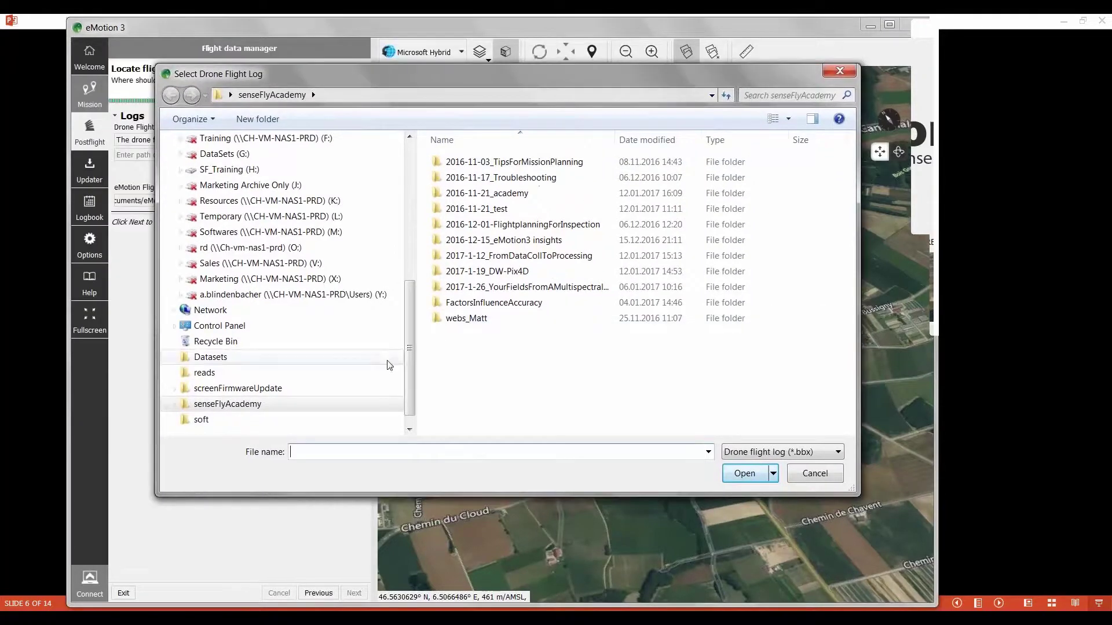
pyautogui.scroll(2, 415, 315)
pyautogui.scroll(4, 416, 316)
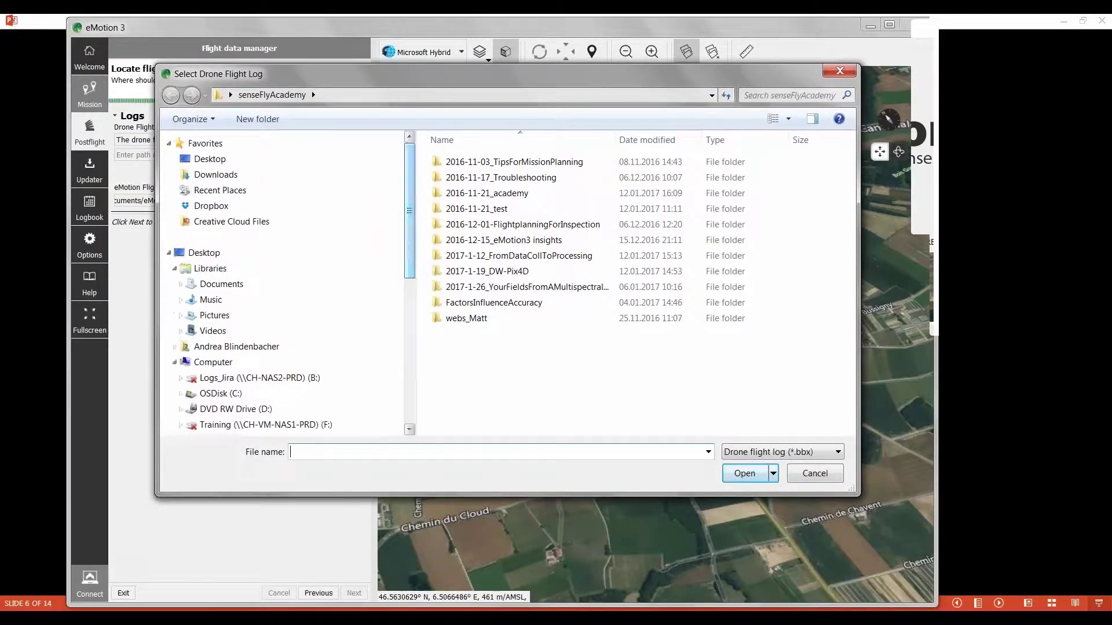
pyautogui.click(210, 158)
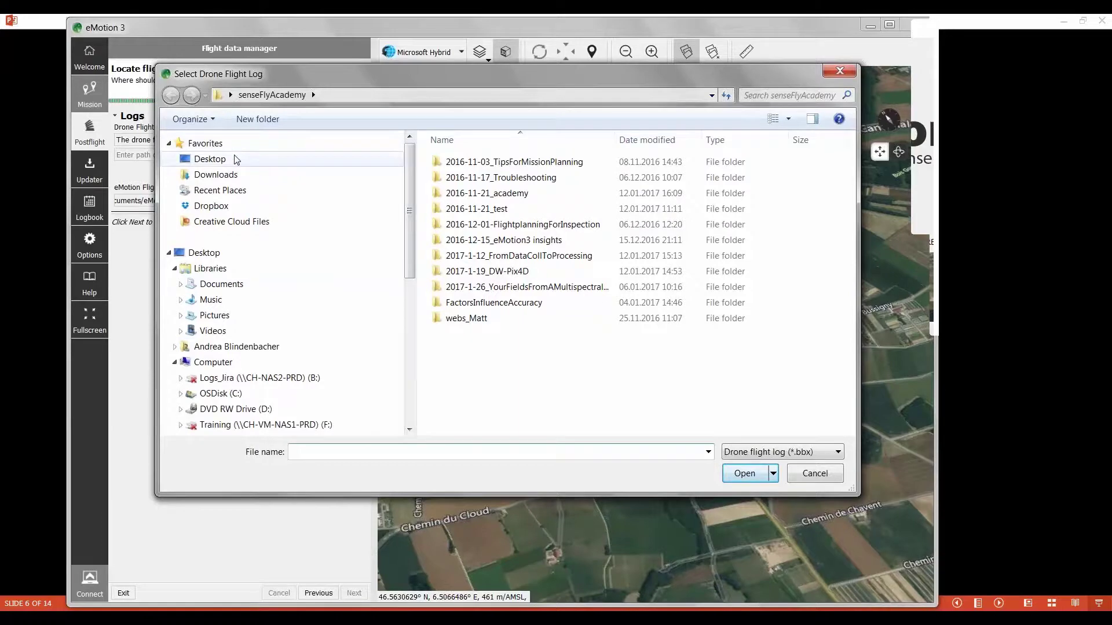
pyautogui.doubleClick(665, 289)
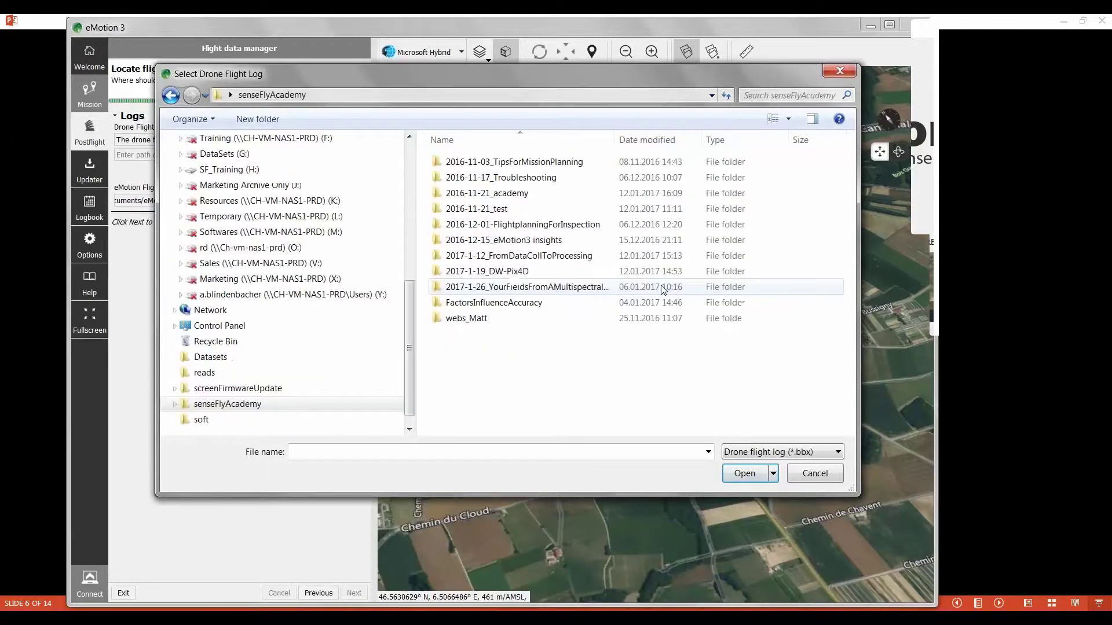
pyautogui.doubleClick(523, 258)
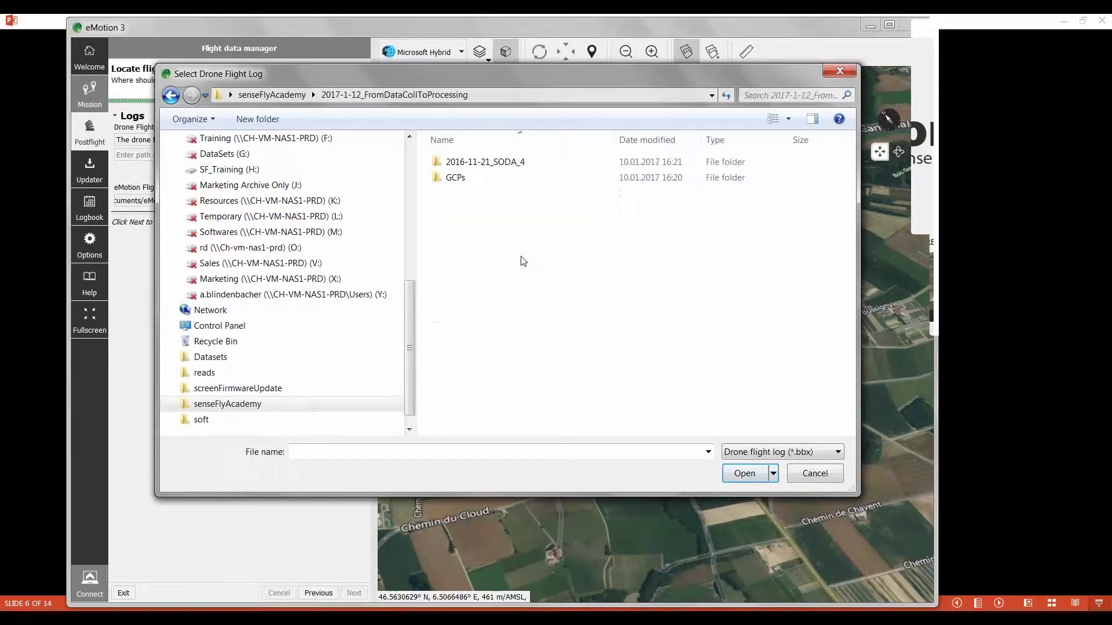
pyautogui.click(462, 166)
pyautogui.doubleClick(461, 166)
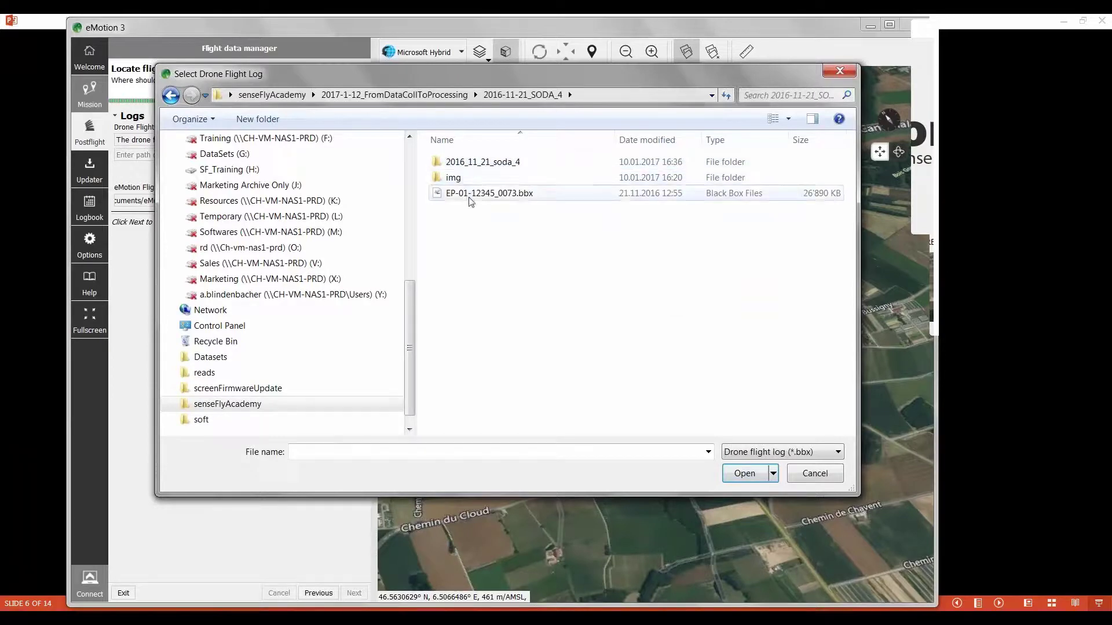
pyautogui.click(489, 193)
pyautogui.click(743, 474)
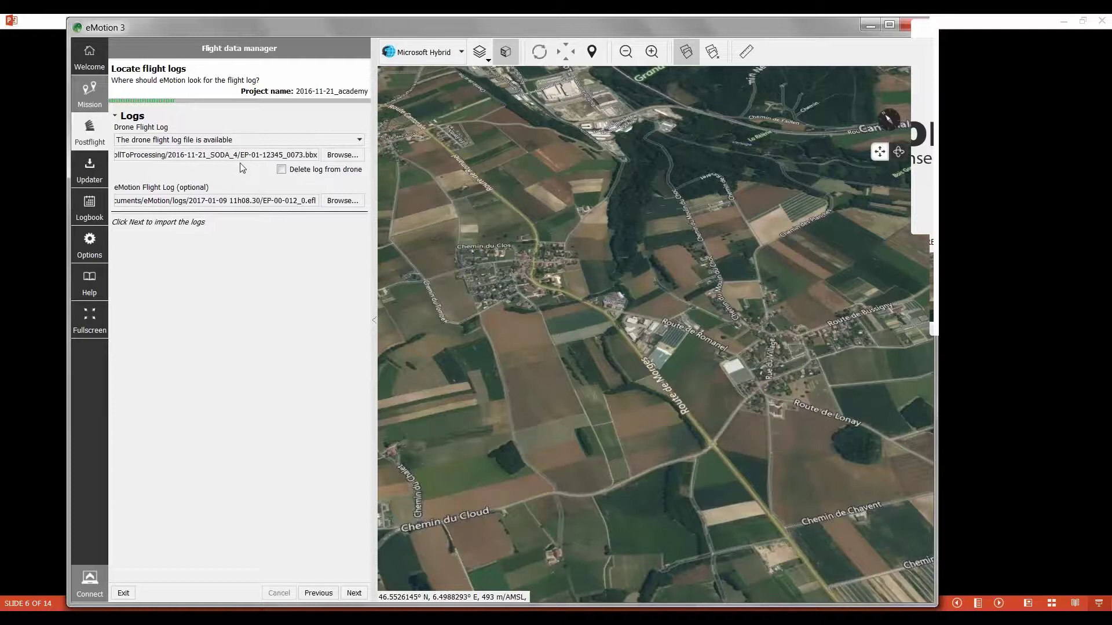
pyautogui.click(354, 594)
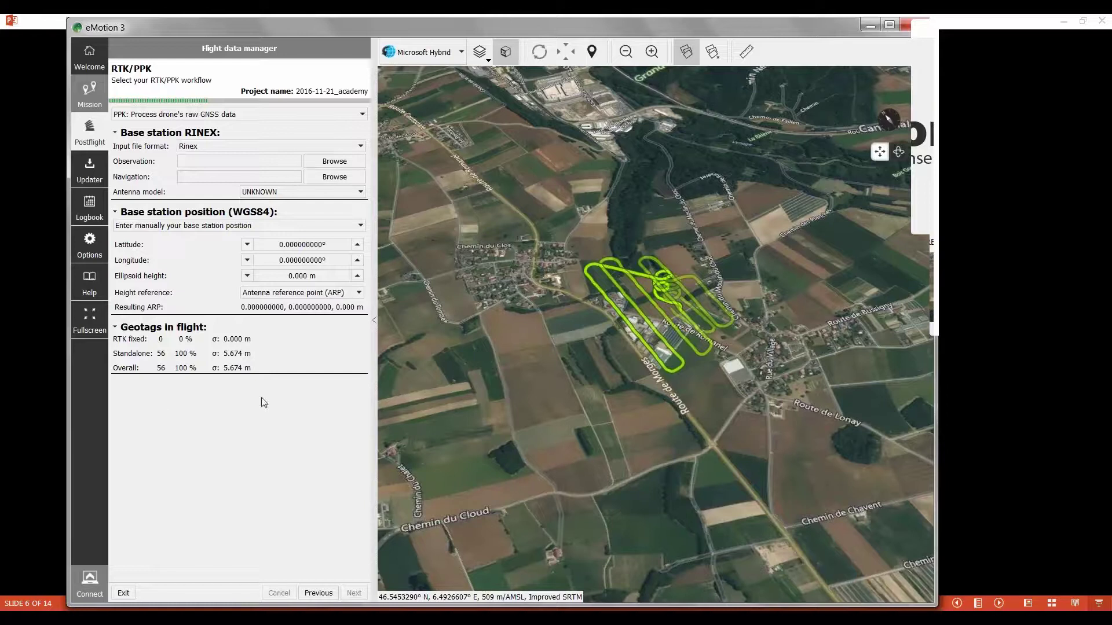
# Step: Set the RTK/PPK workflow to Standalone: Geotag your images with low accuracy, and continue to the image import
pyautogui.click(343, 115)
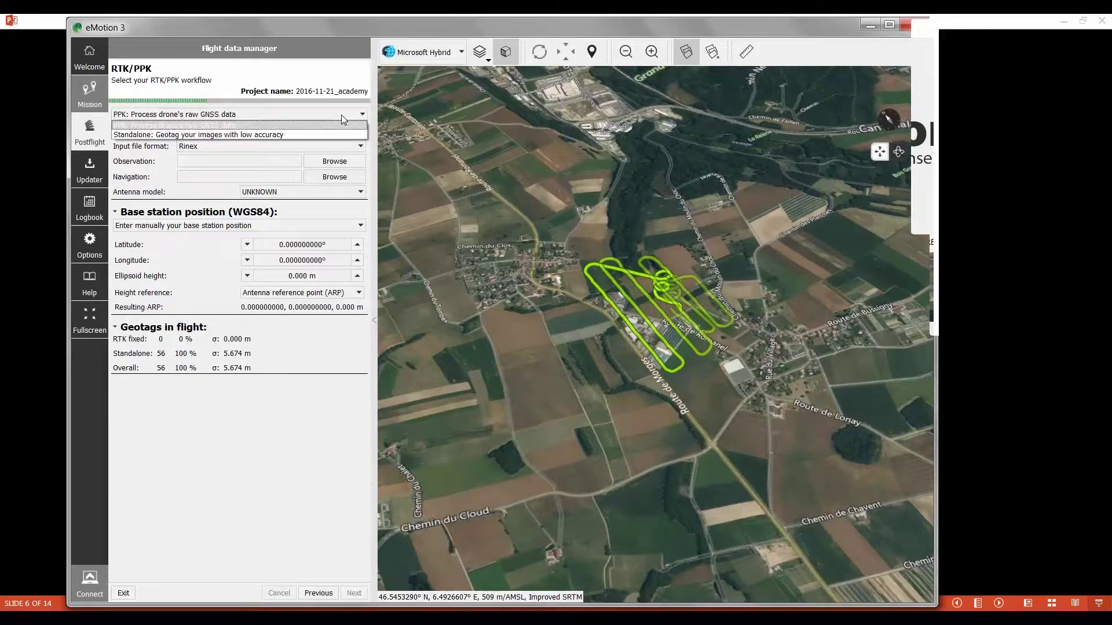
pyautogui.click(327, 134)
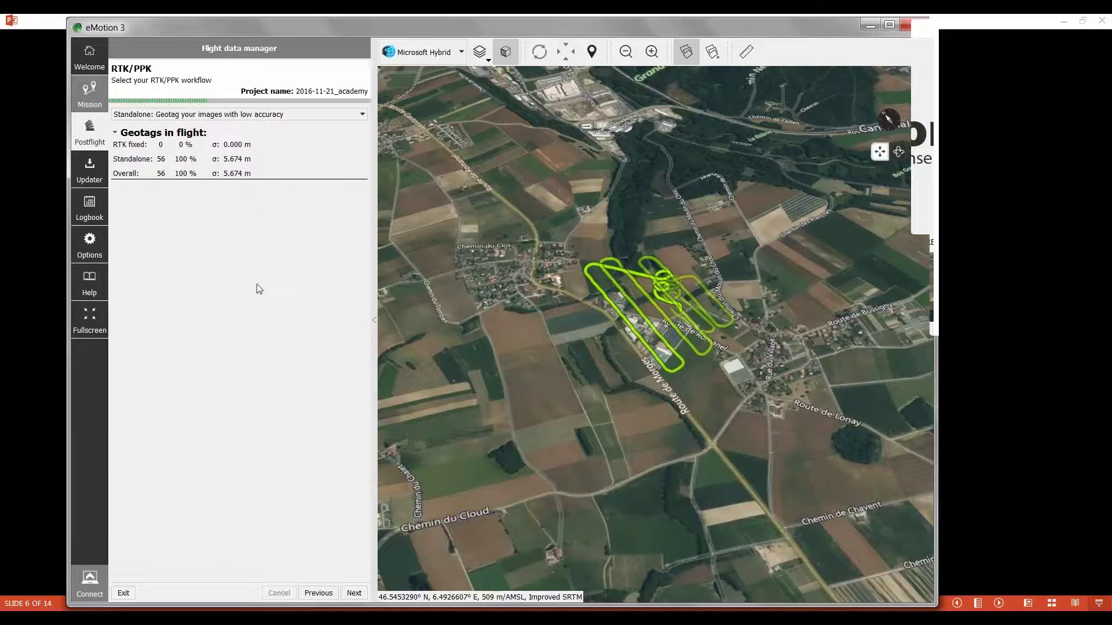
pyautogui.click(354, 594)
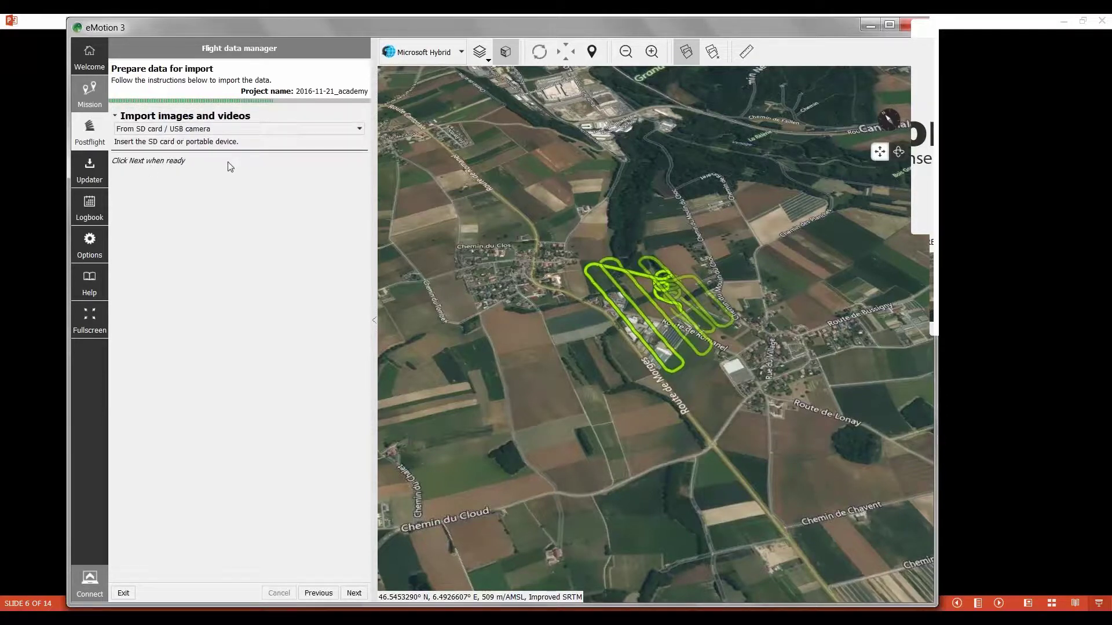
# Step: Set the image import source to the img folder inside 2017-1-12_FromDataCollToProcessing/2016-11-21_SODA_4
pyautogui.click(235, 129)
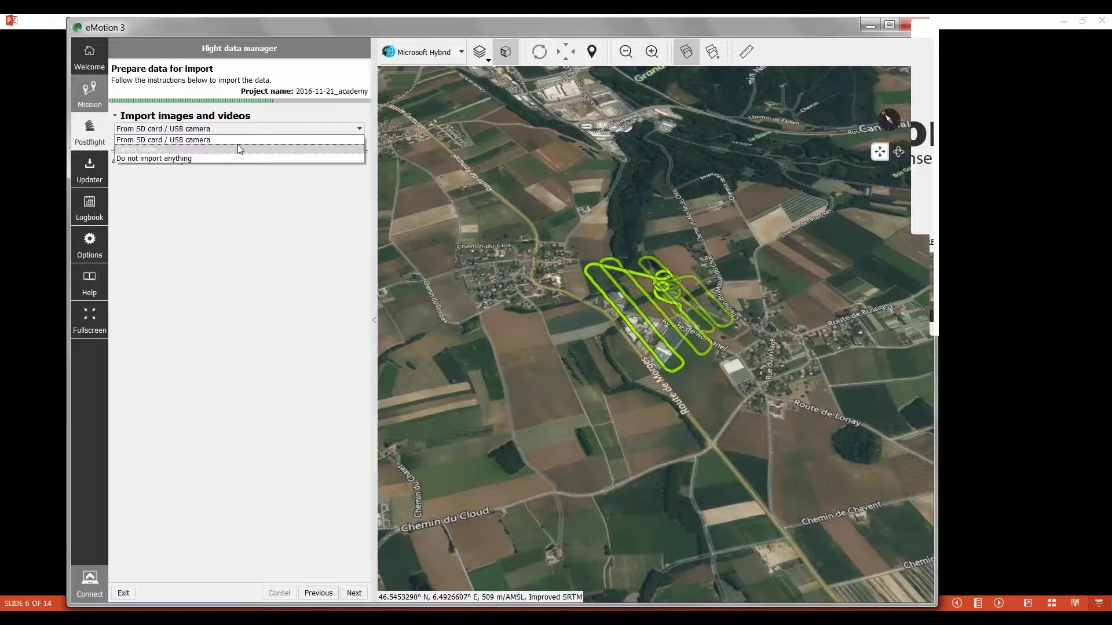
pyautogui.click(235, 148)
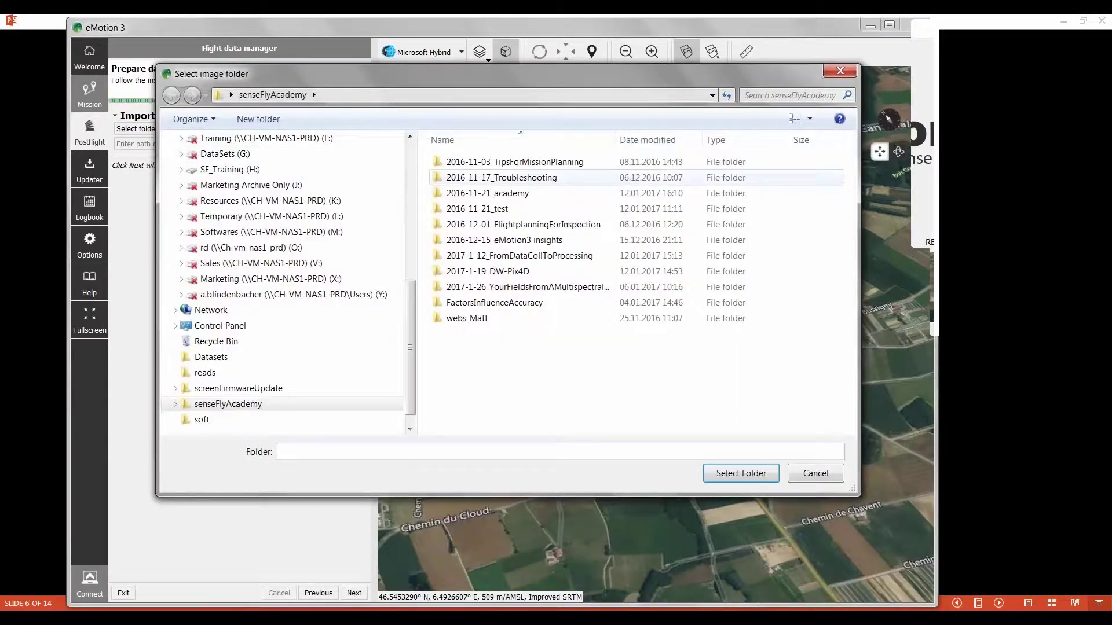
pyautogui.moveTo(530, 80); pyautogui.dragTo(593, 109)
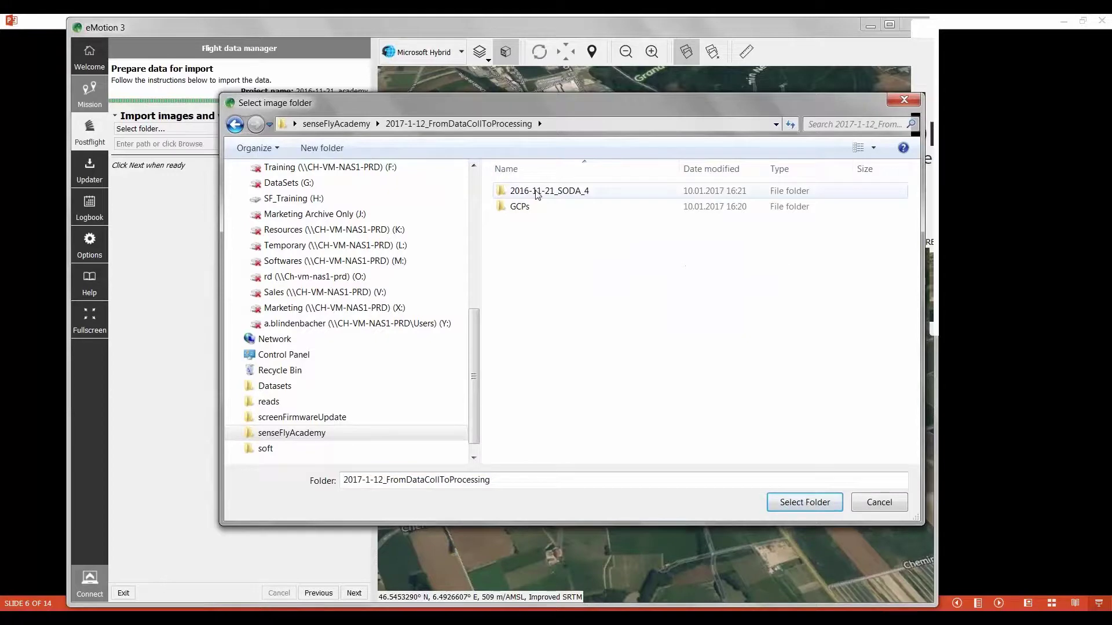
pyautogui.doubleClick(547, 191)
pyautogui.click(517, 207)
pyautogui.click(805, 503)
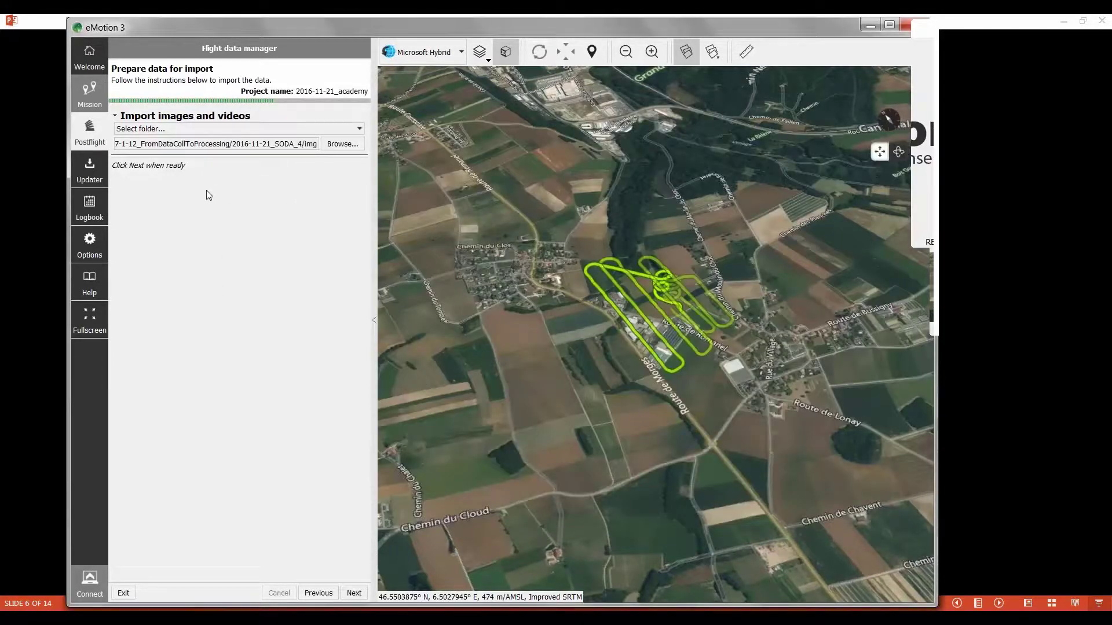
# Step: Match and import the flight images, keeping image, lat, lon, alt, σ XY, σ Z as the geoinfo text file format
pyautogui.click(354, 594)
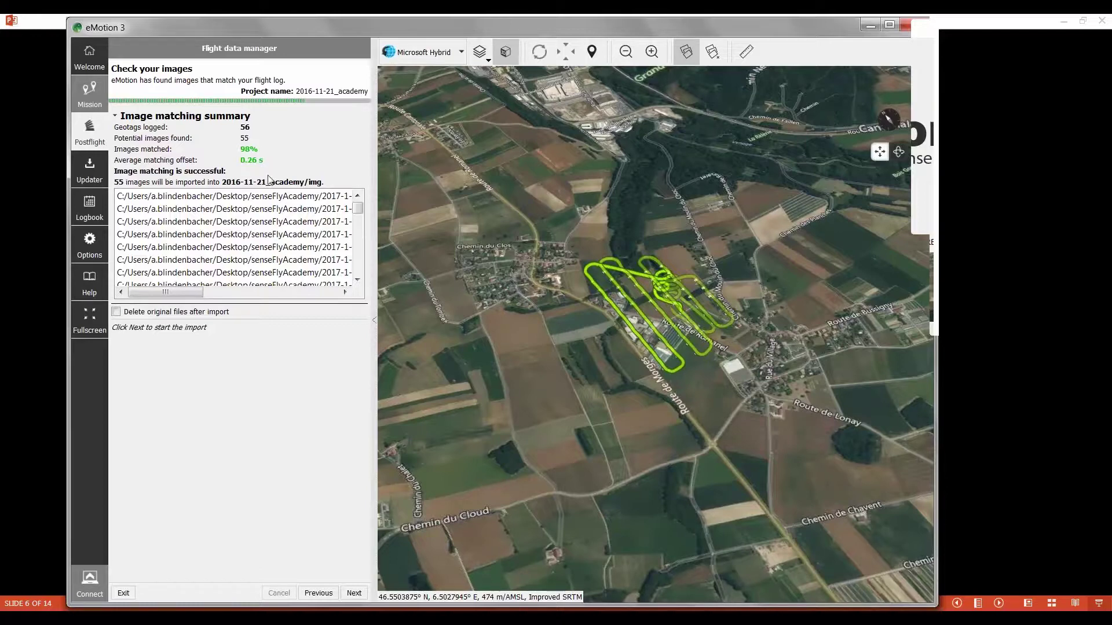
pyautogui.click(354, 593)
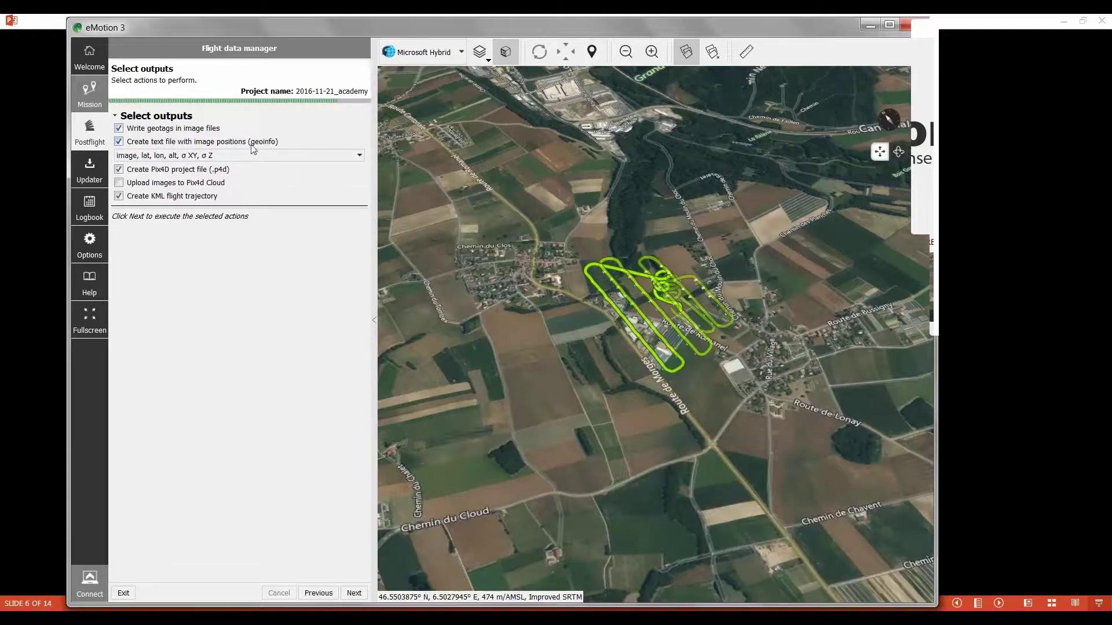
pyautogui.click(270, 157)
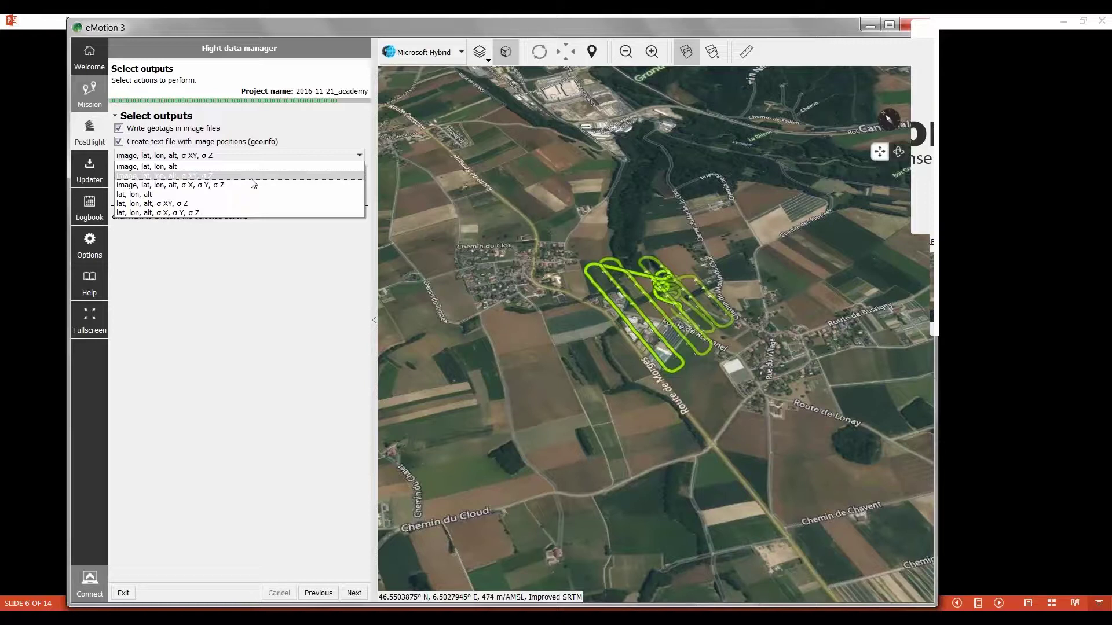
pyautogui.click(257, 269)
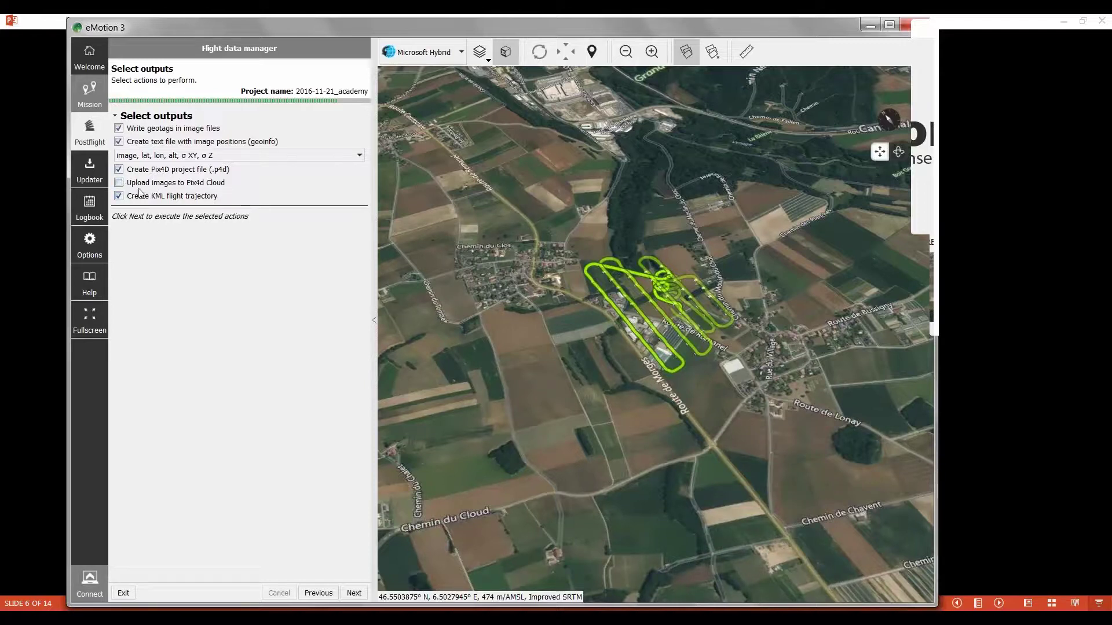
# Step: Check the saved Pix4D Cloud login settings in the options and return to the output selection
pyautogui.click(98, 245)
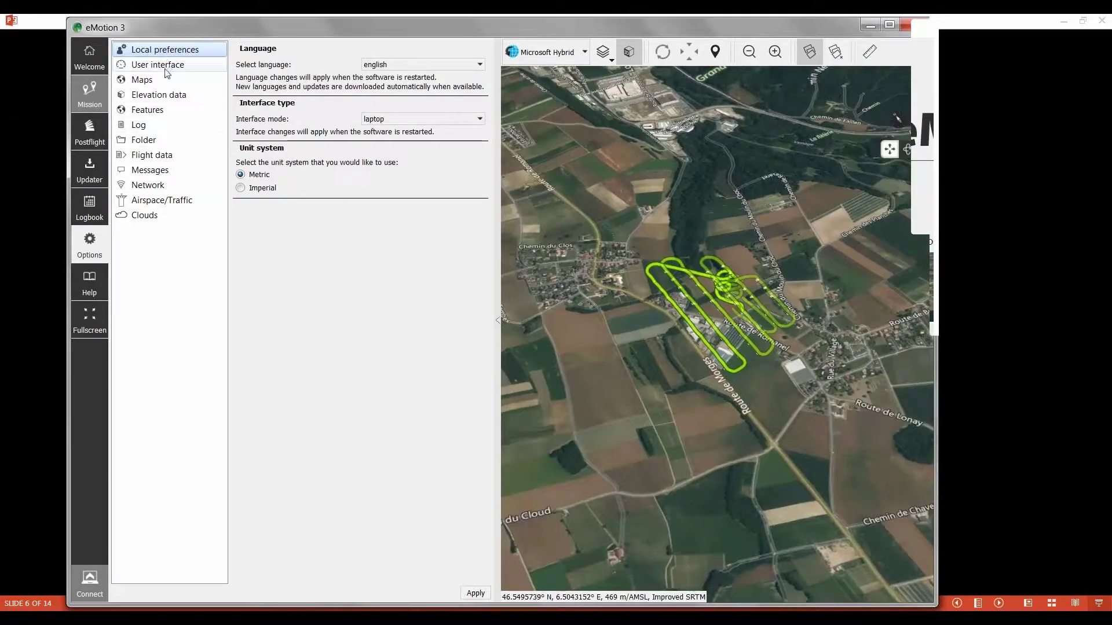
pyautogui.click(162, 221)
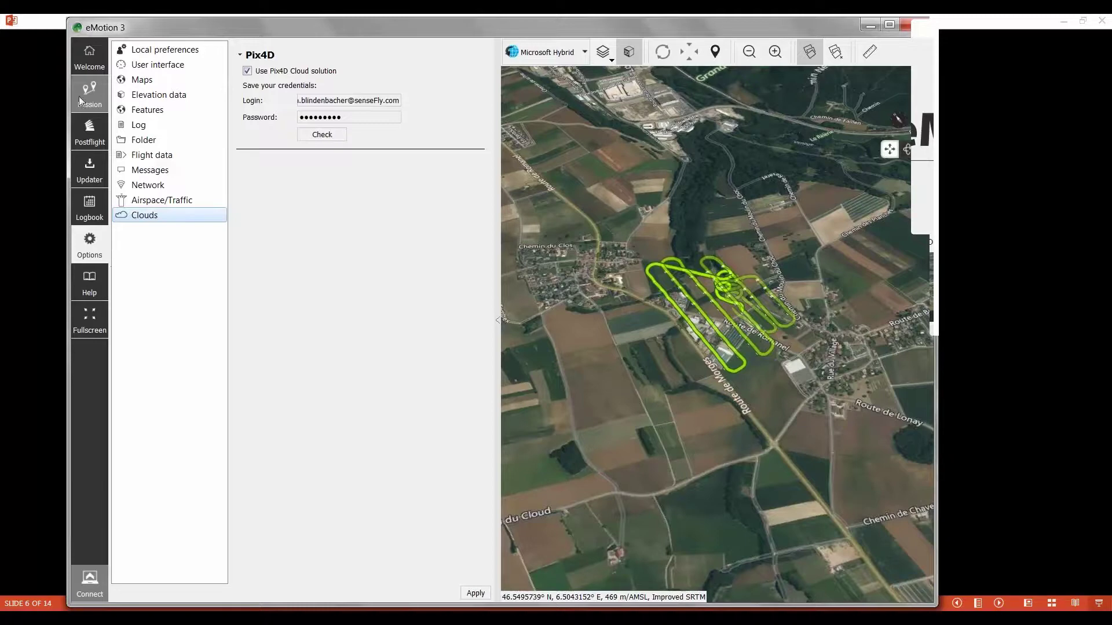
pyautogui.click(90, 131)
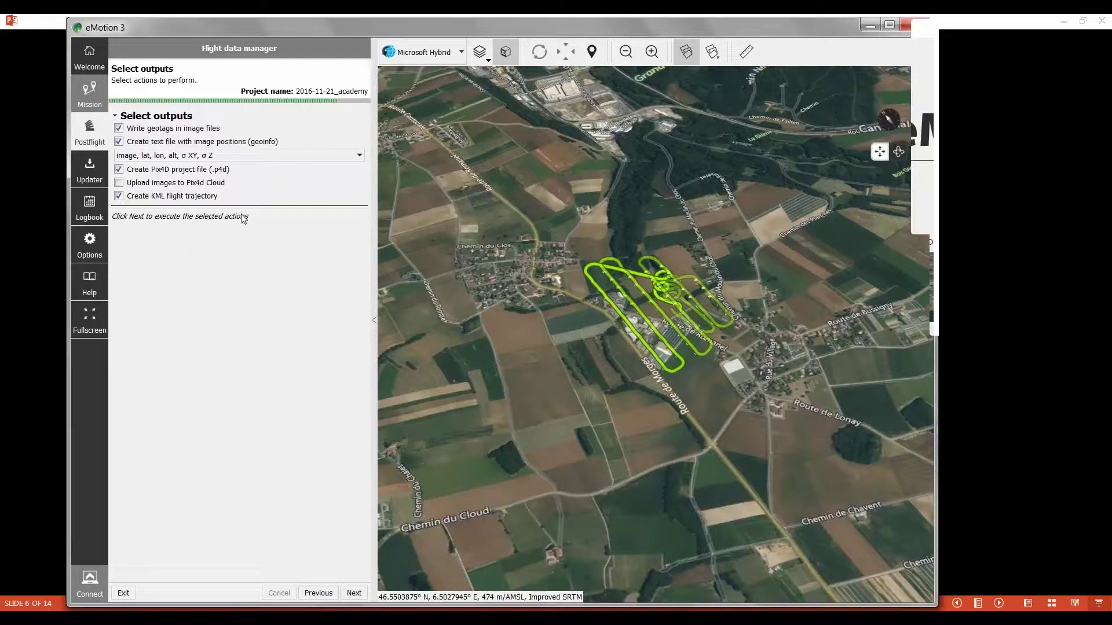
# Step: Execute the selected outputs for project 2016-11-21_academy and open its project folder with the full file list in view
pyautogui.click(359, 592)
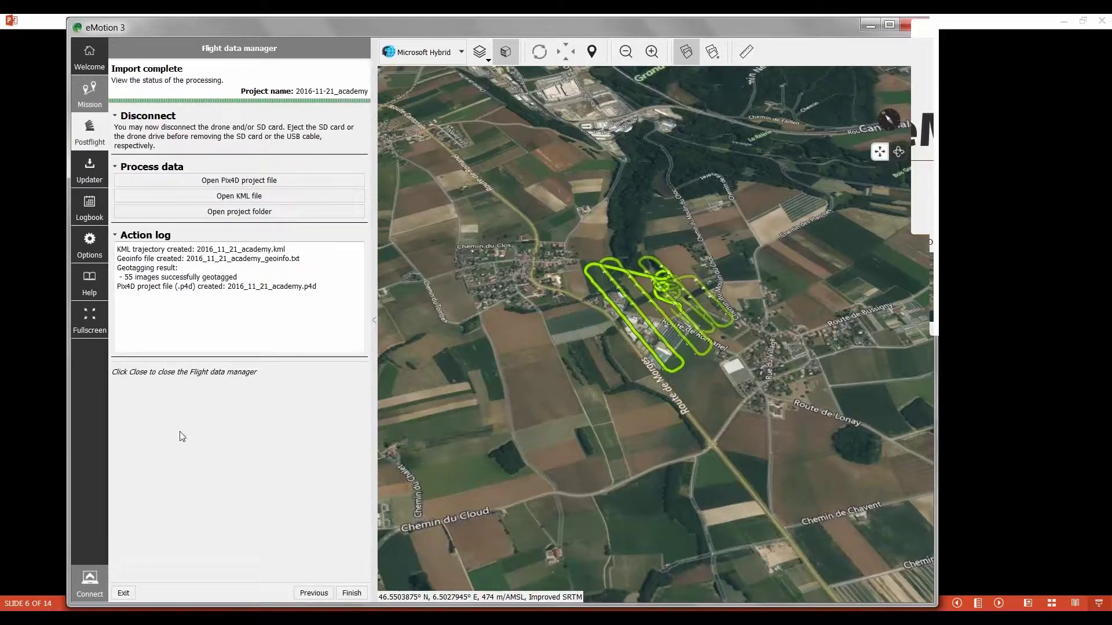
pyautogui.click(232, 212)
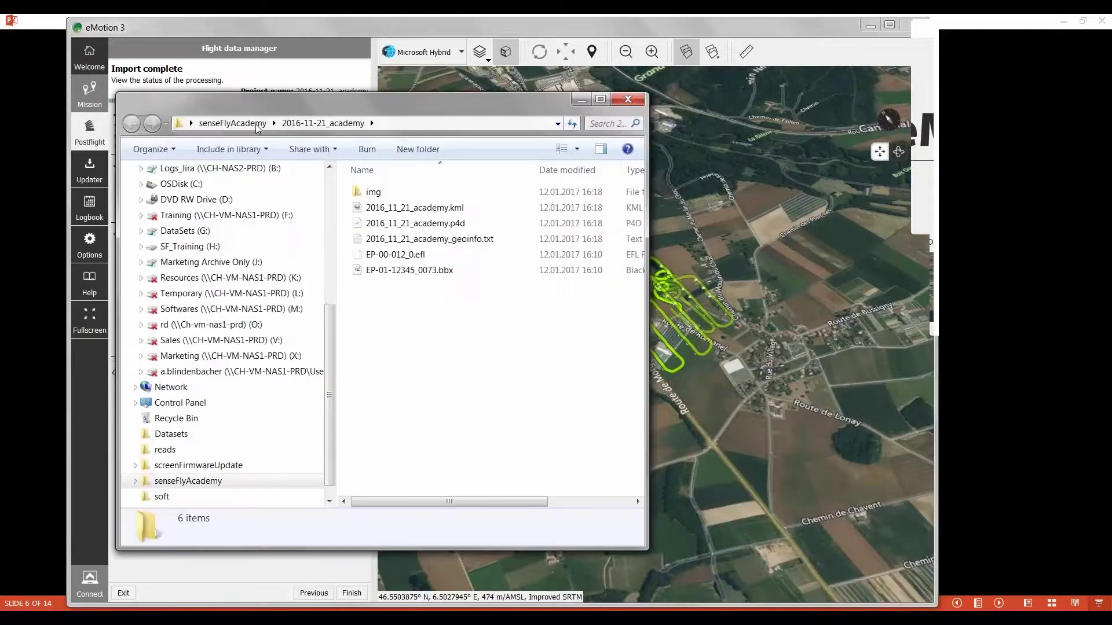
pyautogui.moveTo(371, 103); pyautogui.dragTo(650, 100)
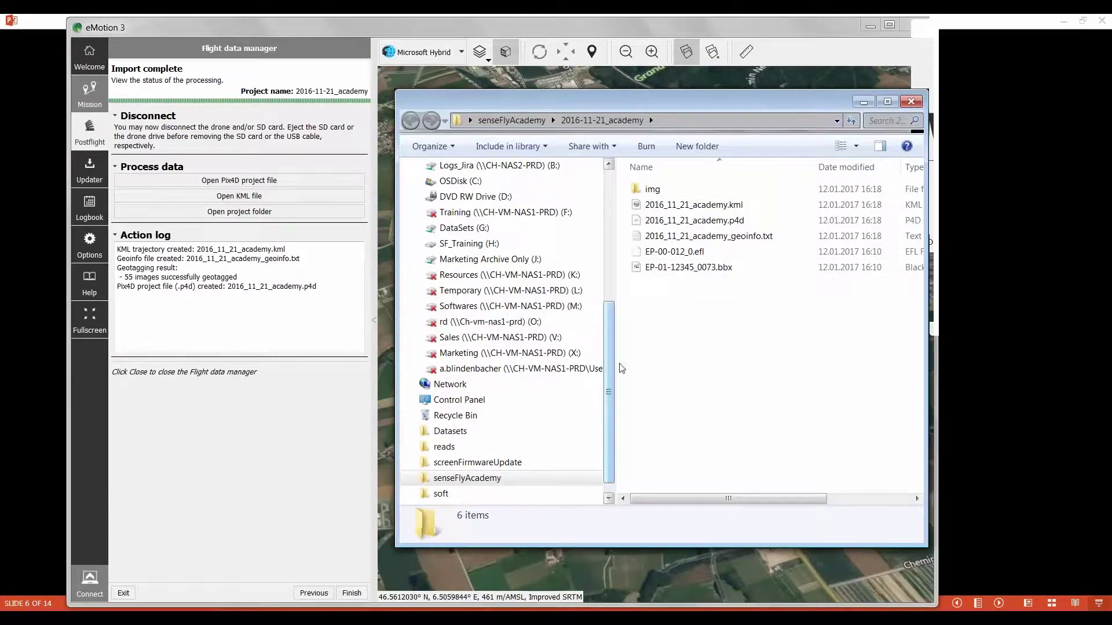
pyautogui.moveTo(615, 361); pyautogui.dragTo(464, 360)
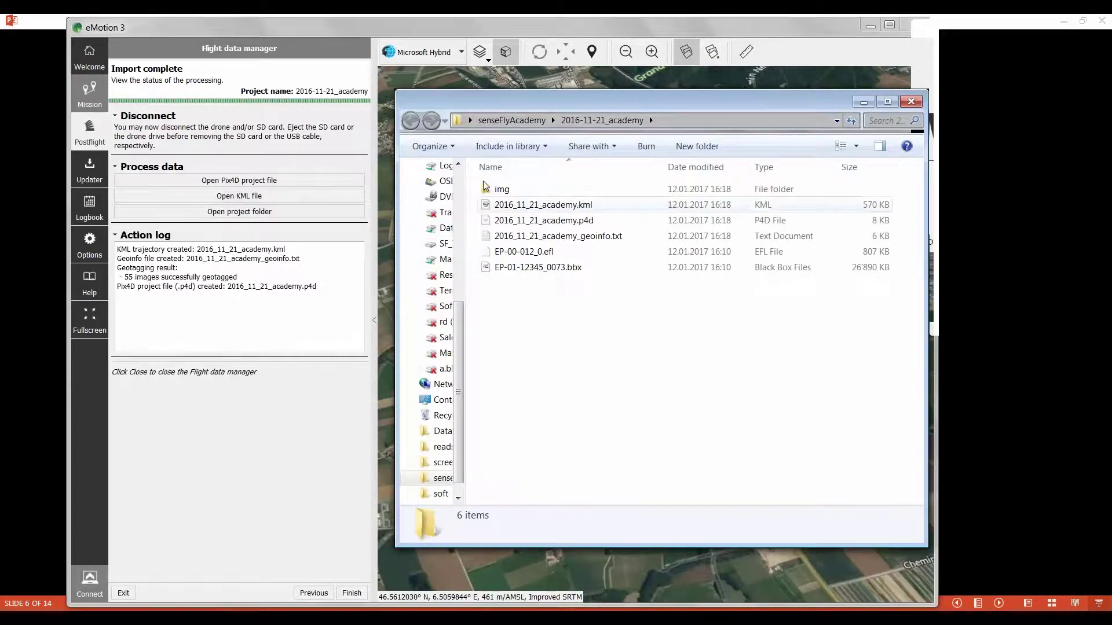
# Step: Inspect the GPS latitude, longitude and altitude in the file details of EP-01-12345_0073_0075.JPG inside the img folder
pyautogui.click(502, 189)
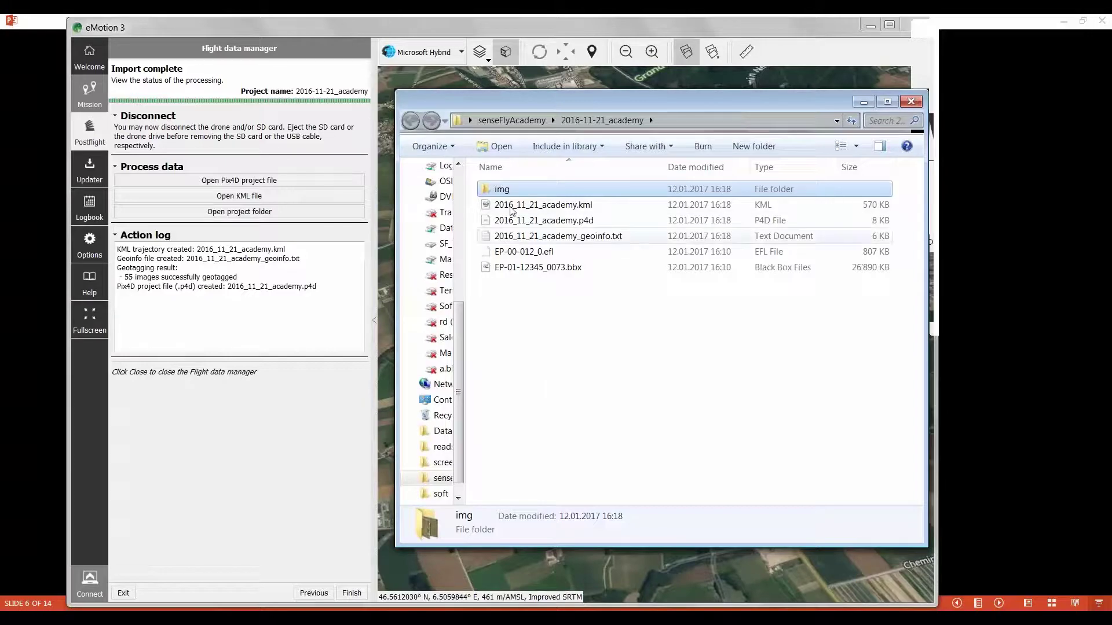
pyautogui.doubleClick(502, 190)
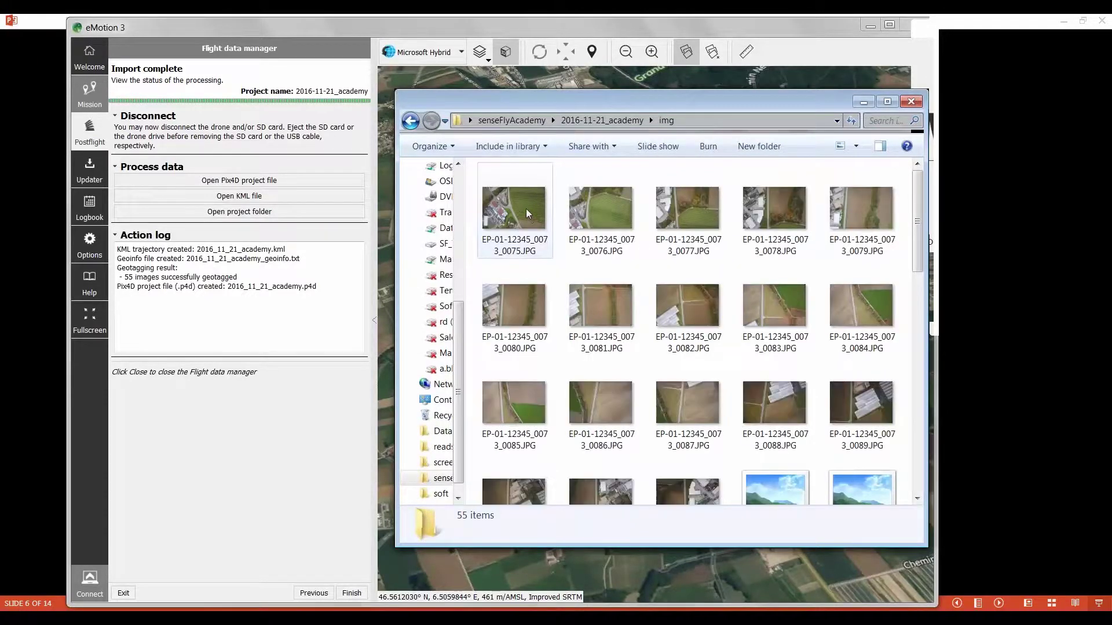
pyautogui.rightClick(526, 209)
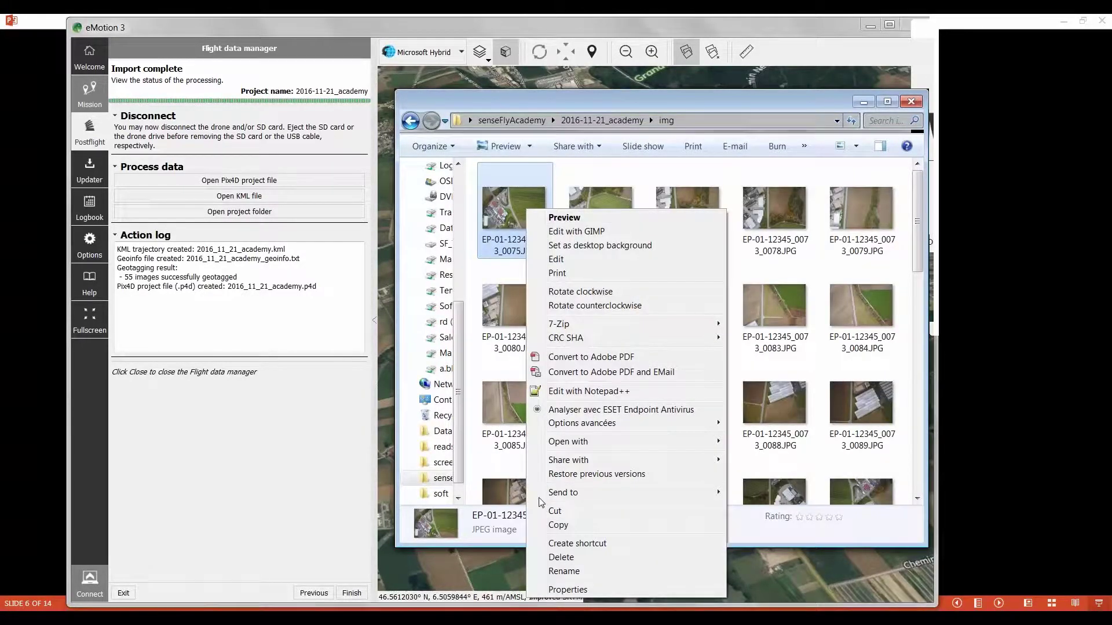
pyautogui.click(579, 589)
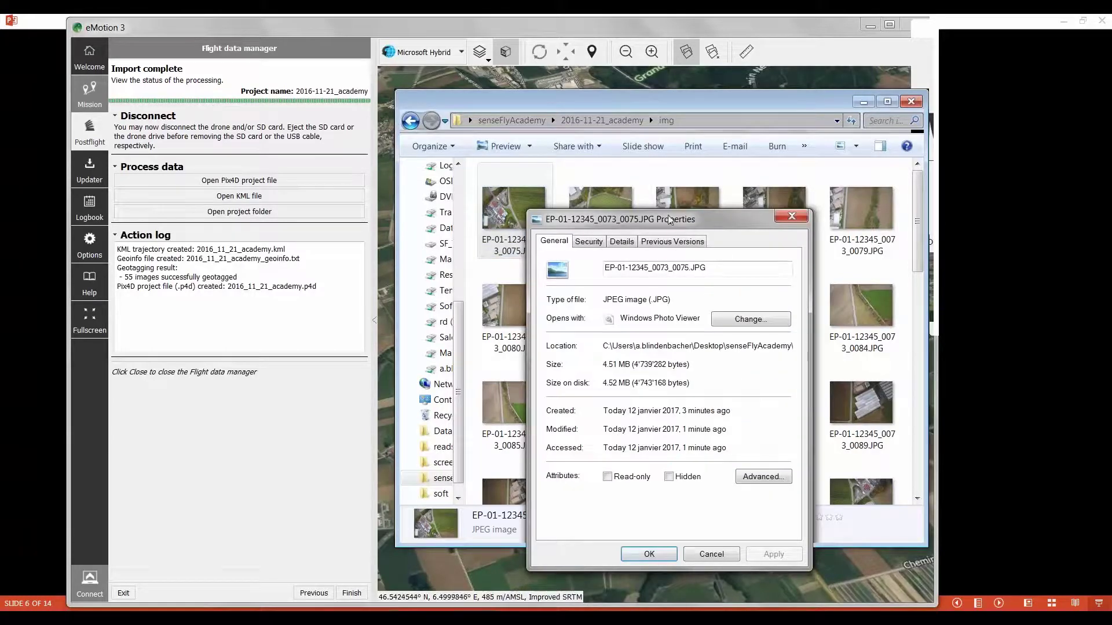
pyautogui.moveTo(670, 218); pyautogui.dragTo(677, 168)
pyautogui.click(630, 191)
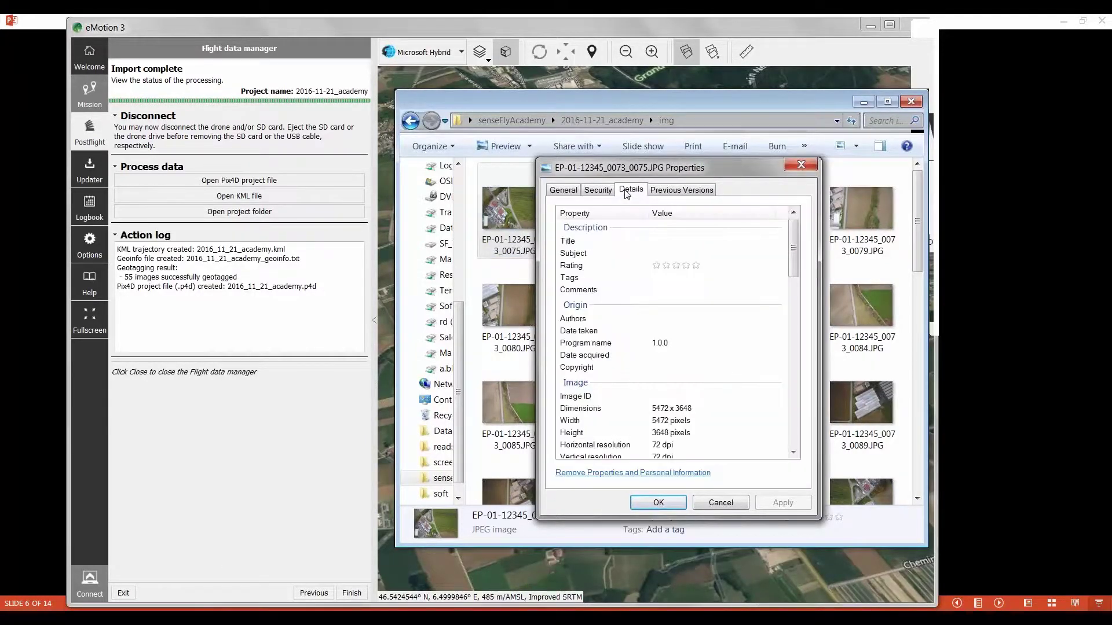
pyautogui.moveTo(798, 259); pyautogui.dragTo(804, 406)
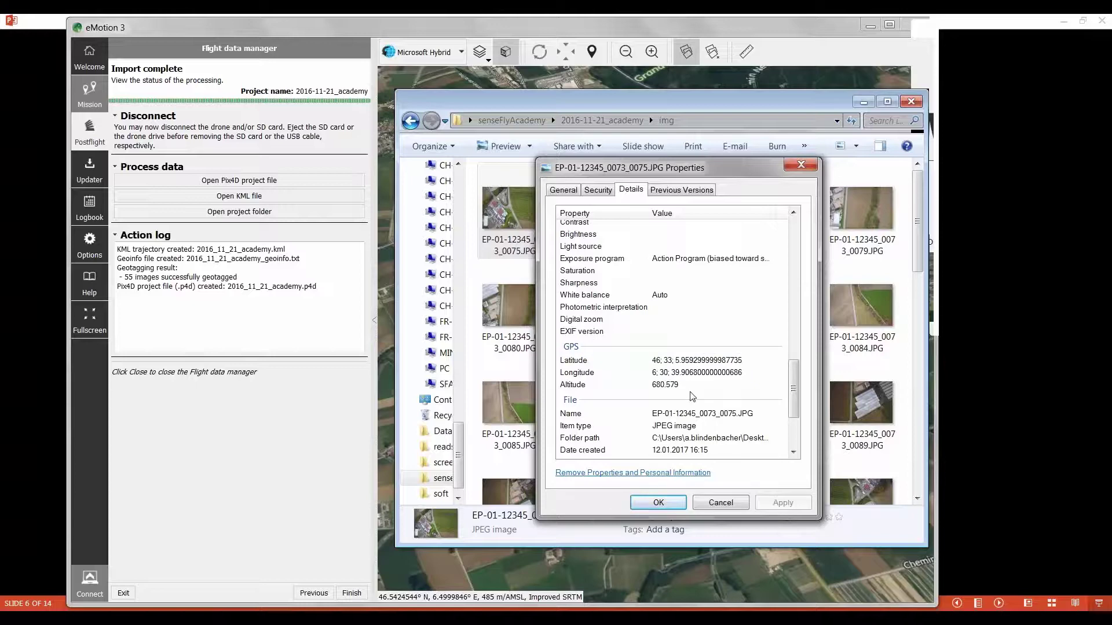
pyautogui.click(801, 166)
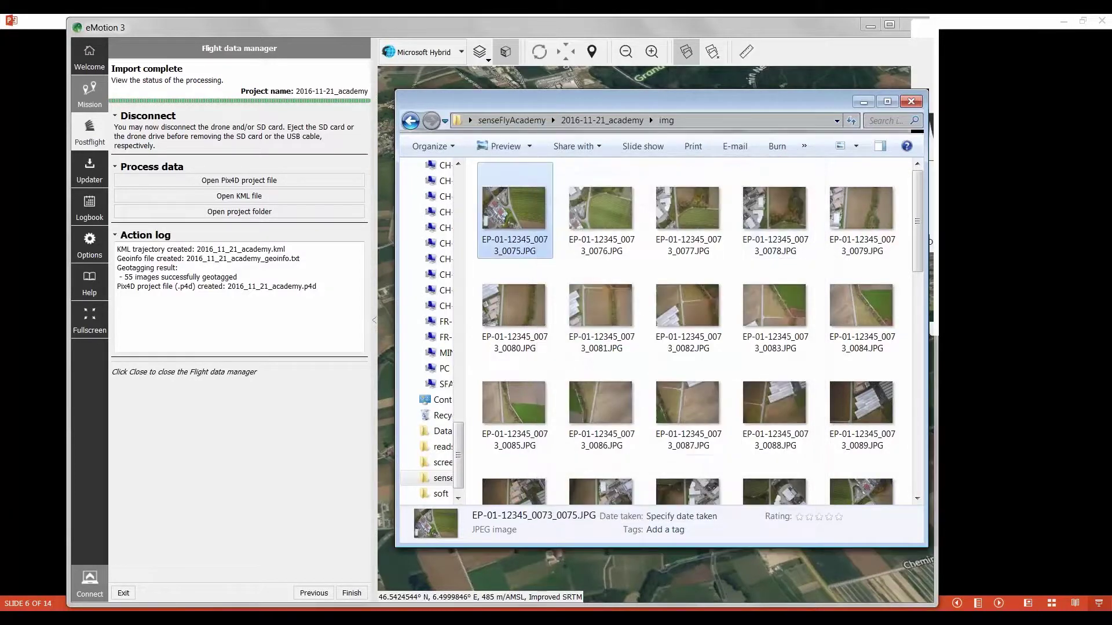
# Step: Return to the 2016-11-21_academy folder, review the KML, P4D, geoinfo, EFL and BBX files, and go back to eMotion
pyautogui.click(626, 121)
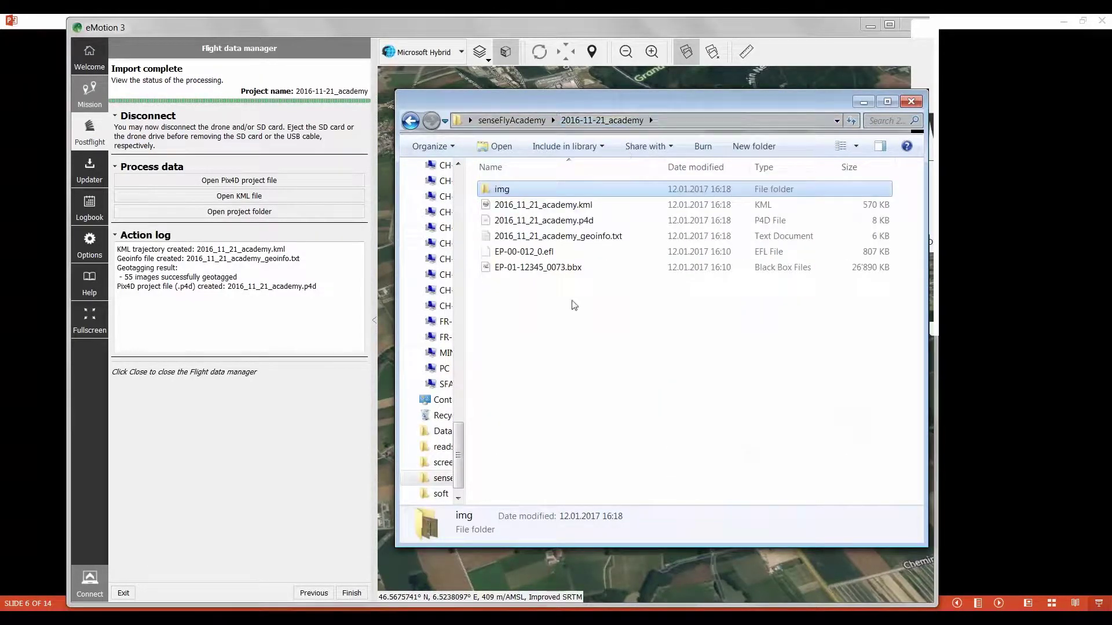
pyautogui.click(556, 205)
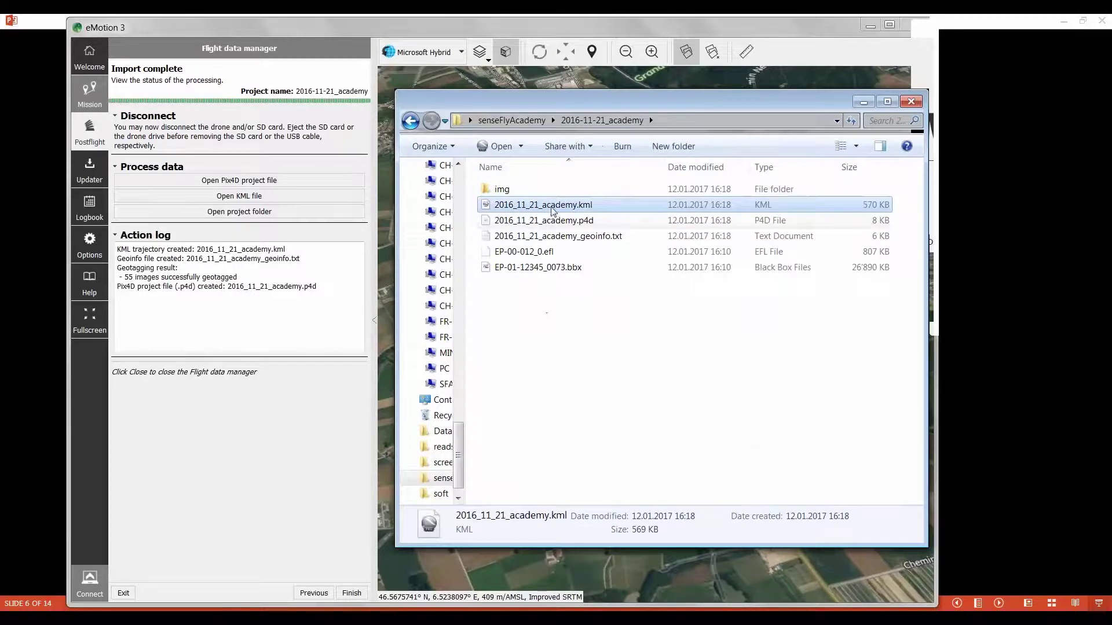
pyautogui.click(555, 222)
pyautogui.click(582, 237)
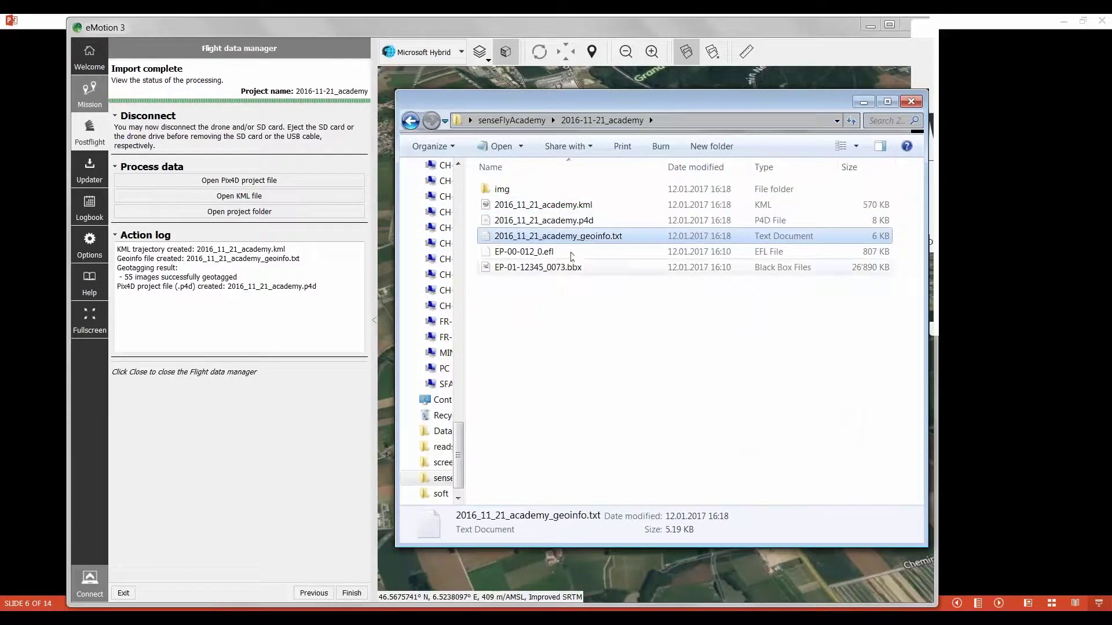
pyautogui.click(543, 253)
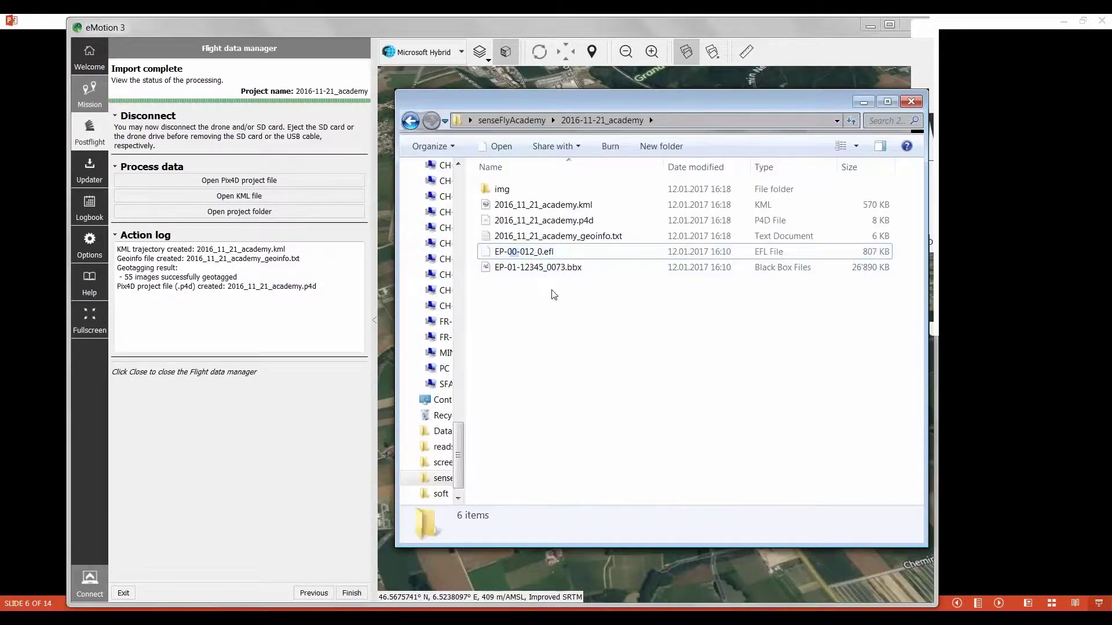
pyautogui.click(557, 268)
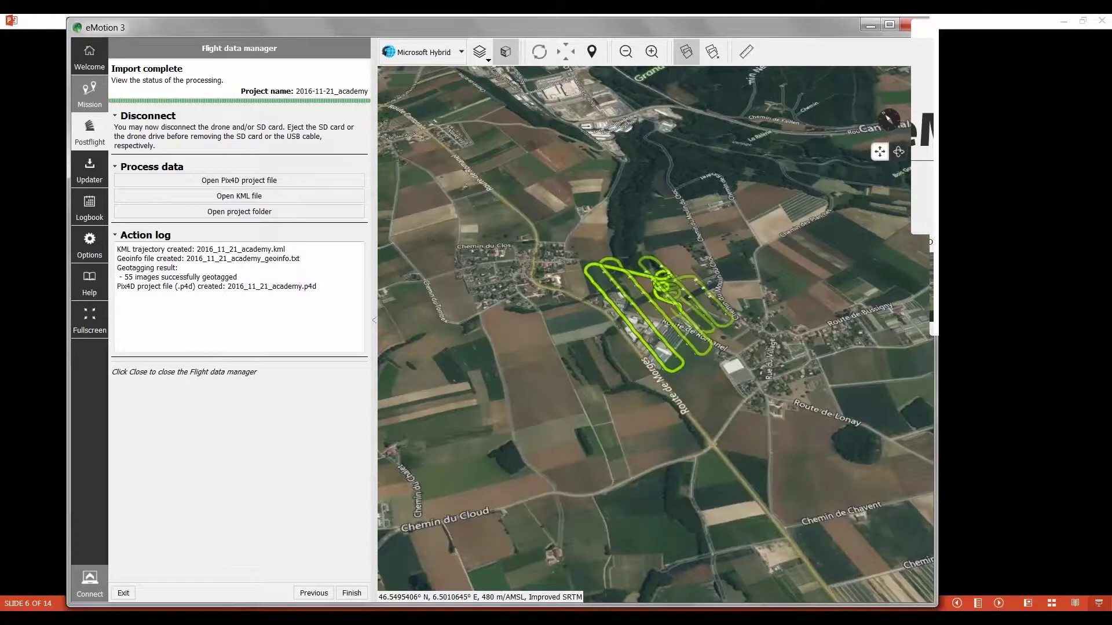
# Step: Open the project's KML file in Google Earth and preview the photo EP-01-12345_0073_0107.JPG from its marker
pyautogui.click(235, 197)
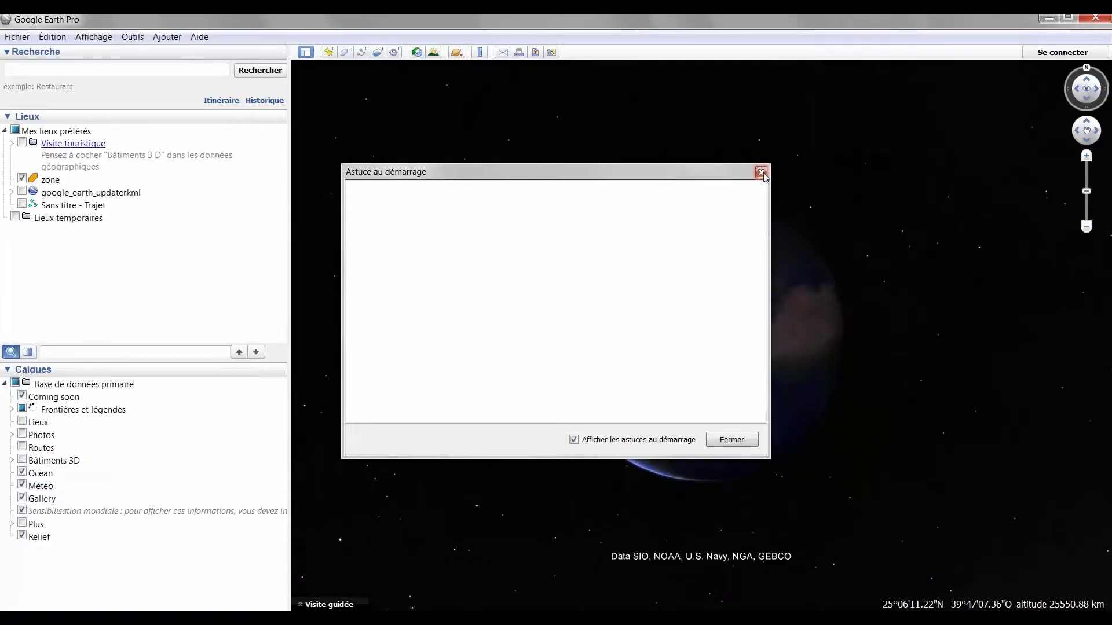
pyautogui.click(761, 172)
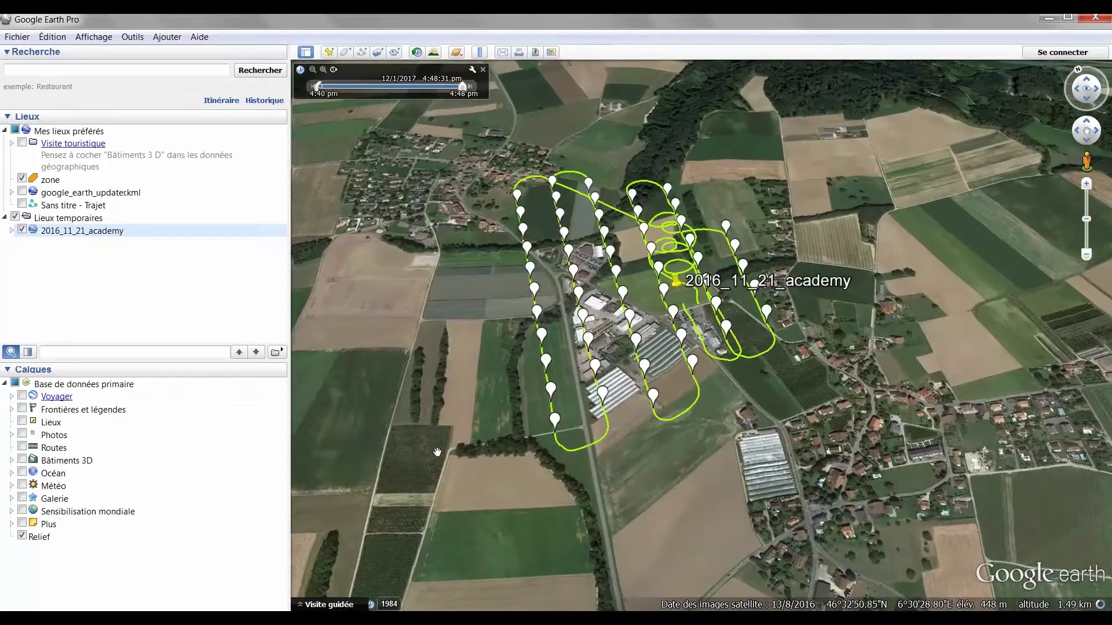
pyautogui.moveTo(484, 442); pyautogui.dragTo(834, 424, button='middle')
pyautogui.click(493, 420)
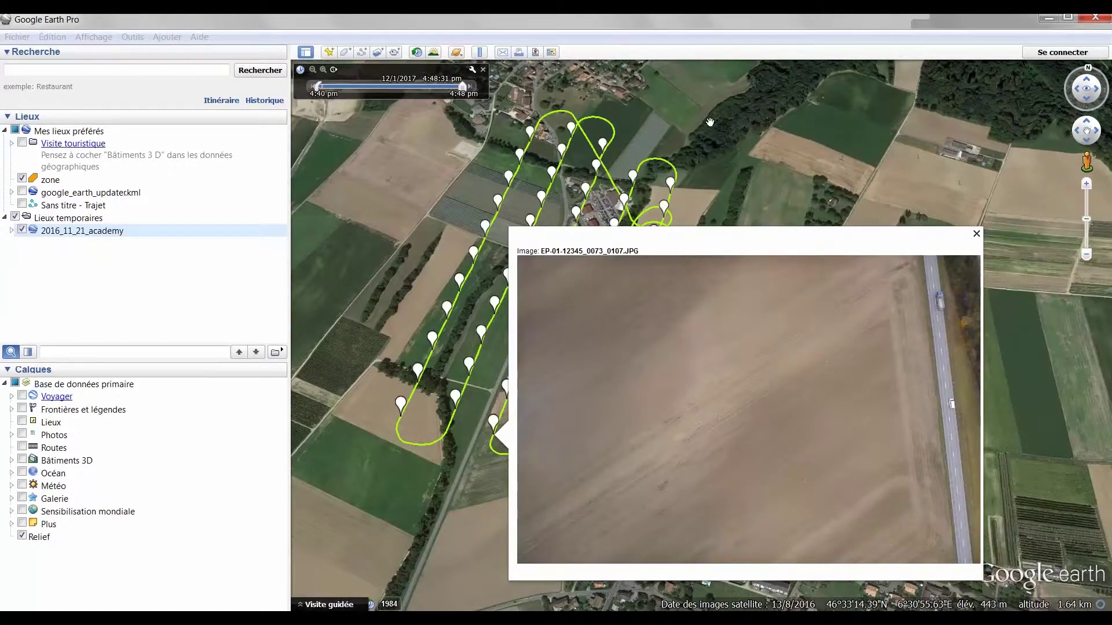
# Step: View the flight trajectory from another angle and preview the photo EP-01-12345_0073_0126.JPG from its marker
pyautogui.moveTo(710, 123); pyautogui.dragTo(596, 56)
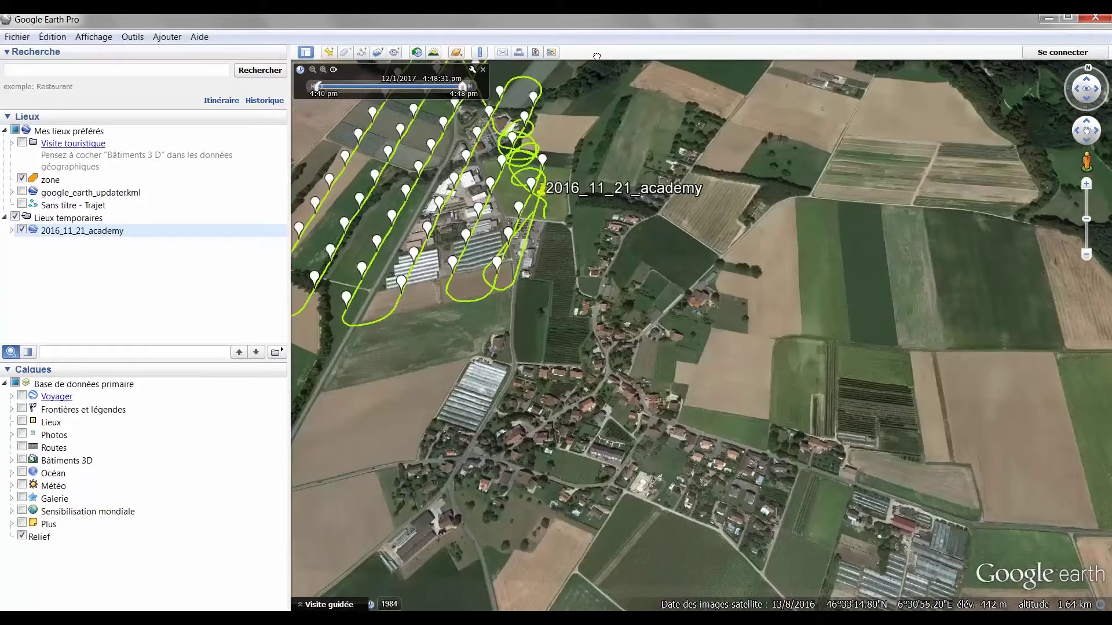
pyautogui.click(467, 231)
pyautogui.moveTo(530, 345); pyautogui.dragTo(506, 377)
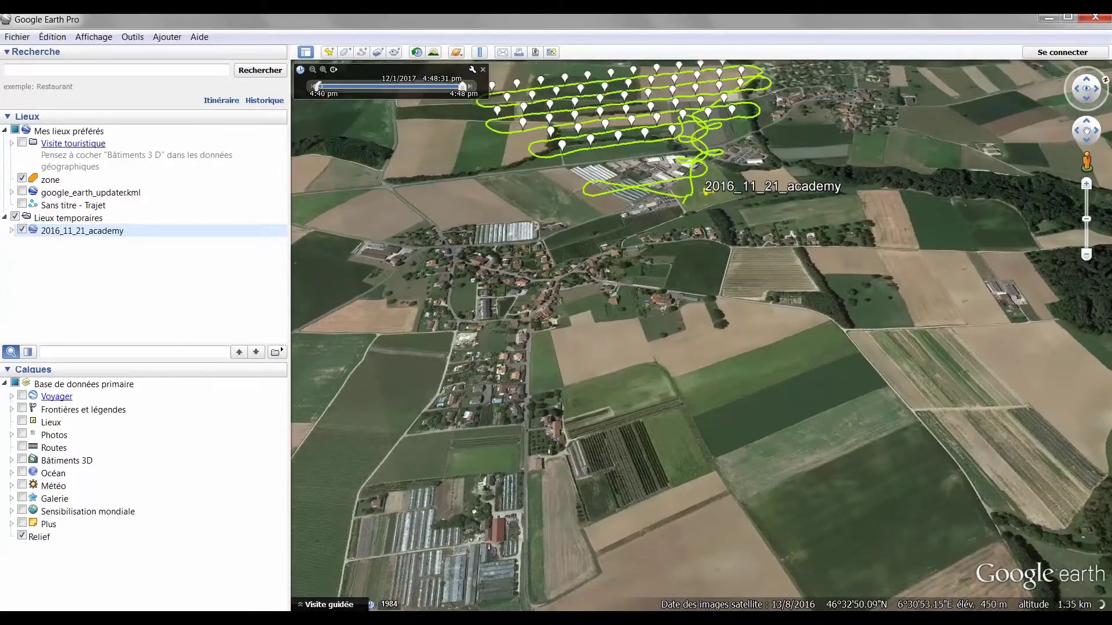
pyautogui.moveTo(649, 226); pyautogui.dragTo(645, 388)
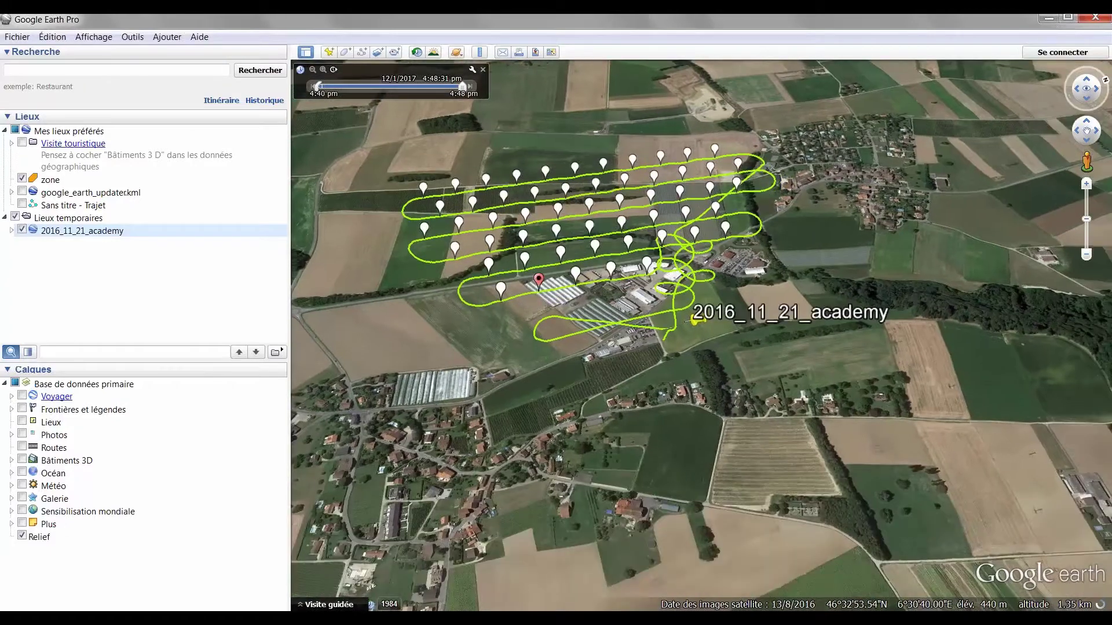
pyautogui.click(538, 277)
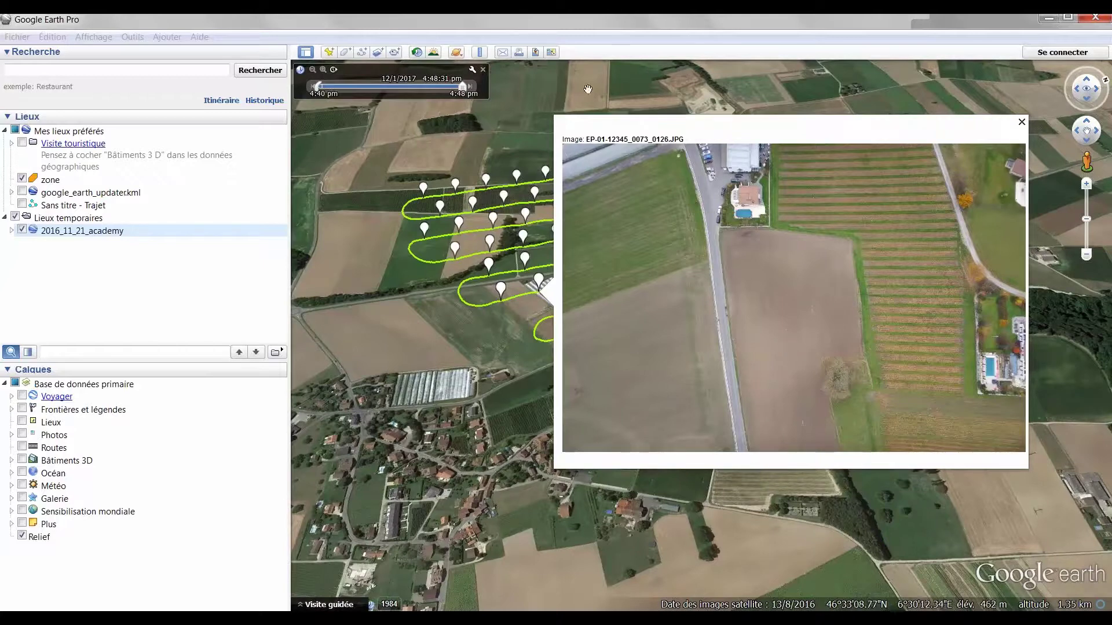
# Step: Close Google Earth without saving the temporary places
pyautogui.click(905, 23)
pyautogui.moveTo(866, 27); pyautogui.dragTo(725, 53)
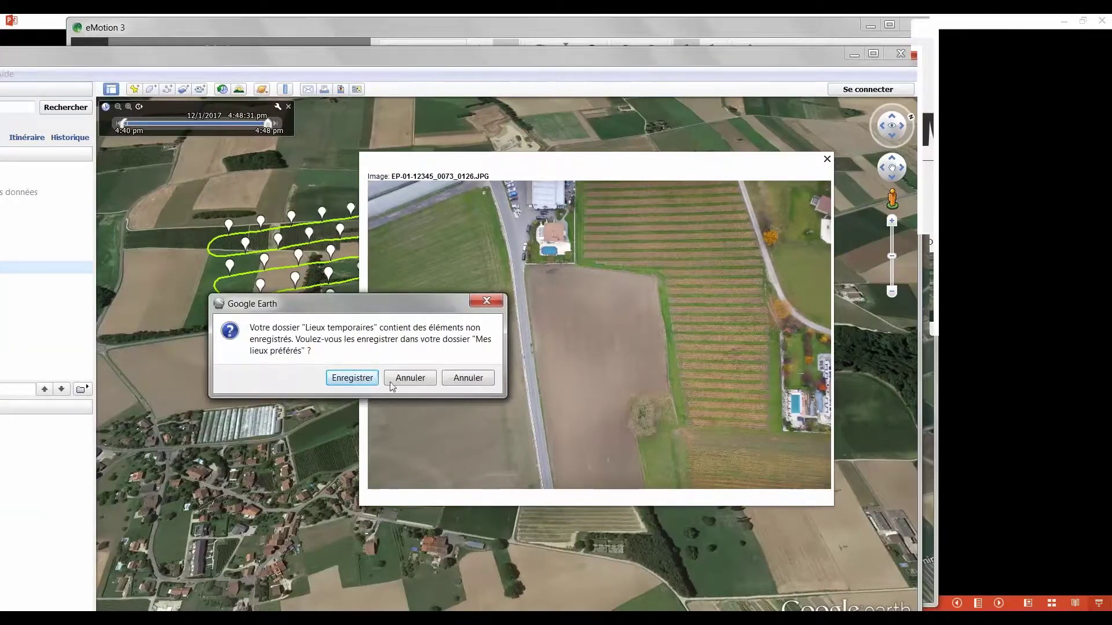
pyautogui.click(408, 375)
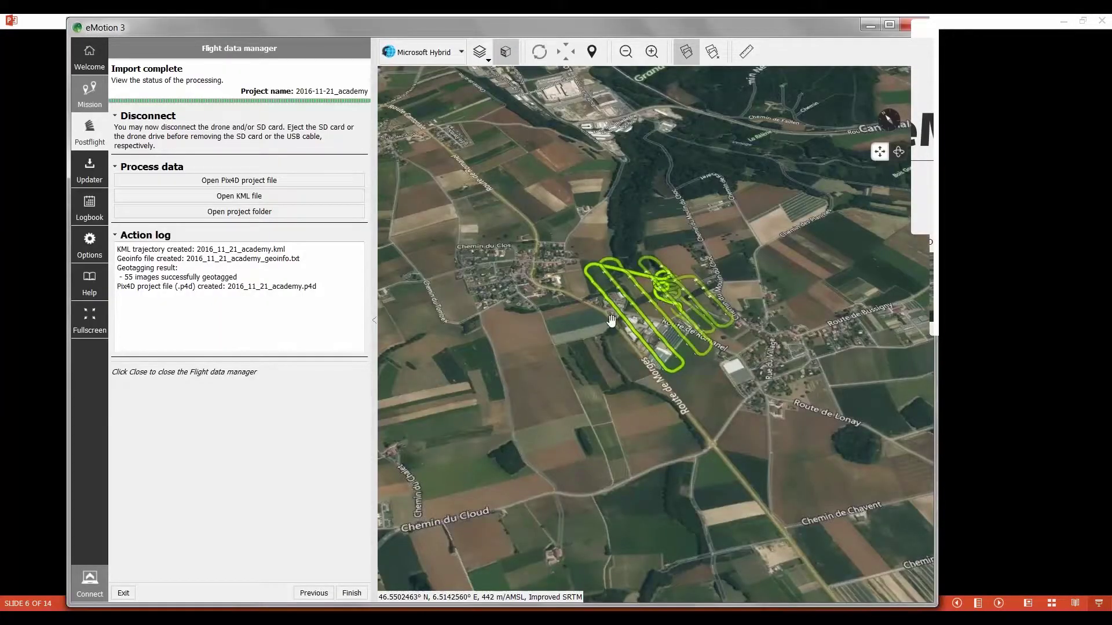
# Step: Open the project's Pix4D file in Pix4Dmapper and examine the image positions around Bremblens on the satellite map
pyautogui.click(231, 181)
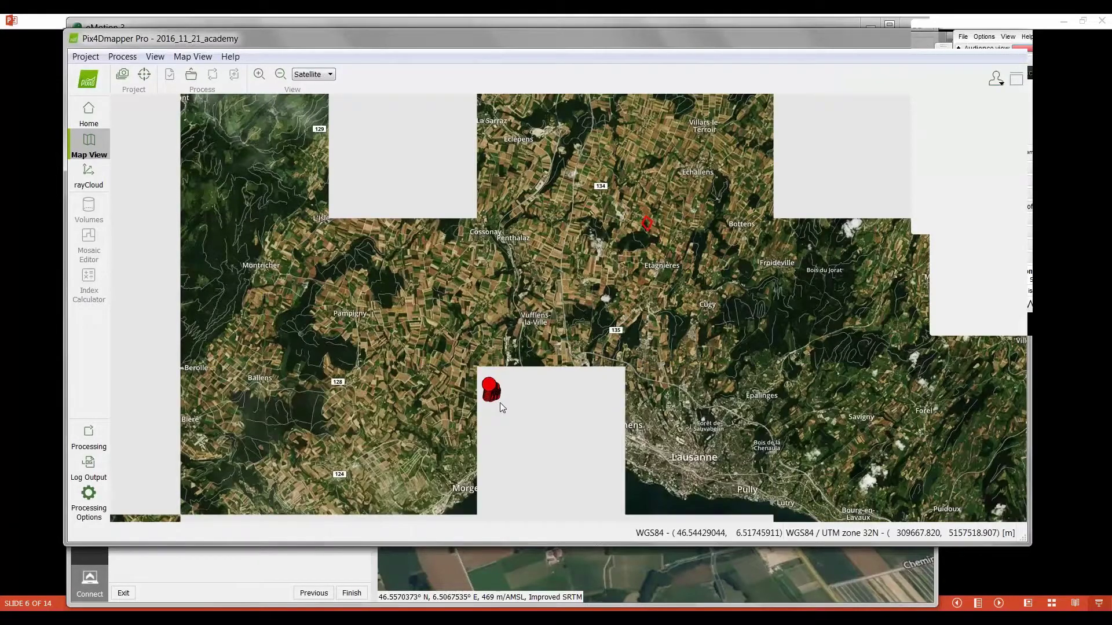
pyautogui.scroll(2, 498, 405)
pyautogui.moveTo(485, 396); pyautogui.dragTo(538, 237)
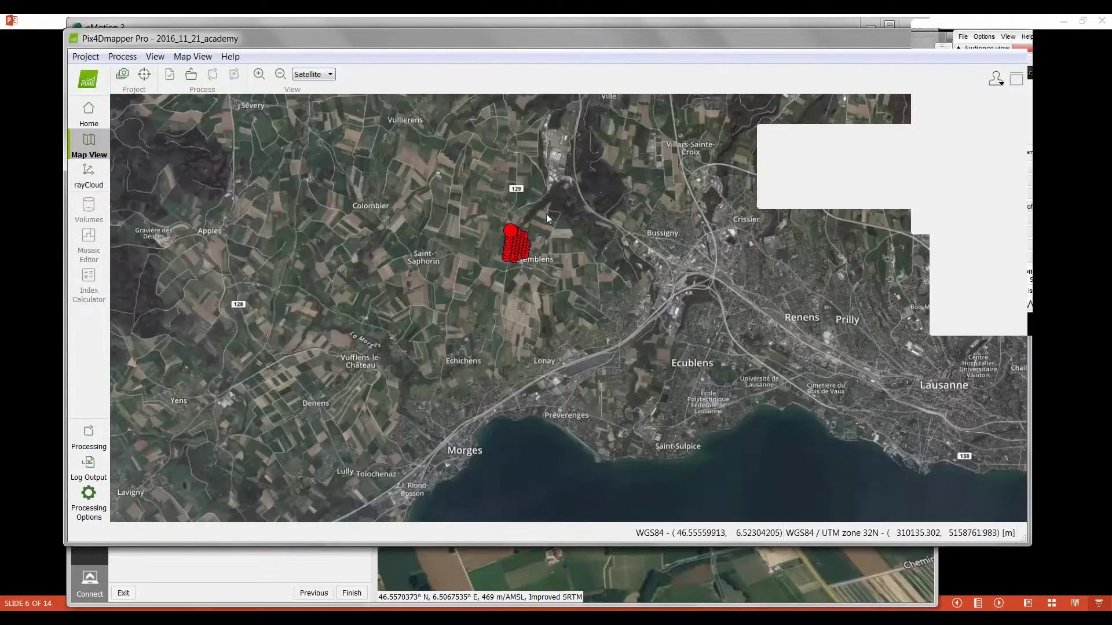
pyautogui.scroll(1, 510, 247)
pyautogui.scroll(2, 509, 223)
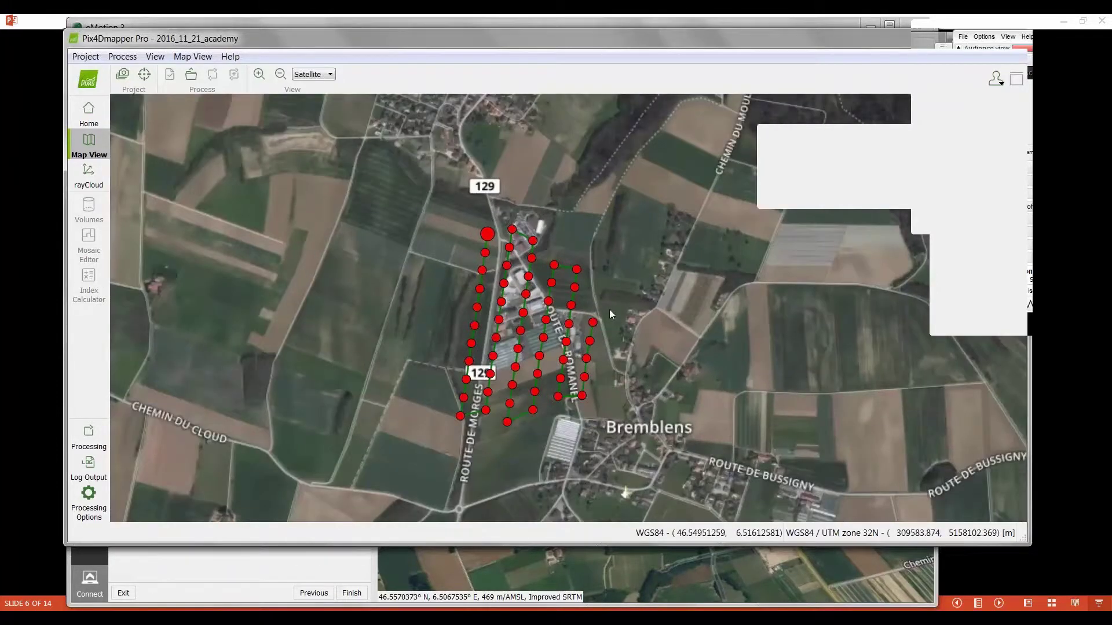
pyautogui.scroll(1, 609, 309)
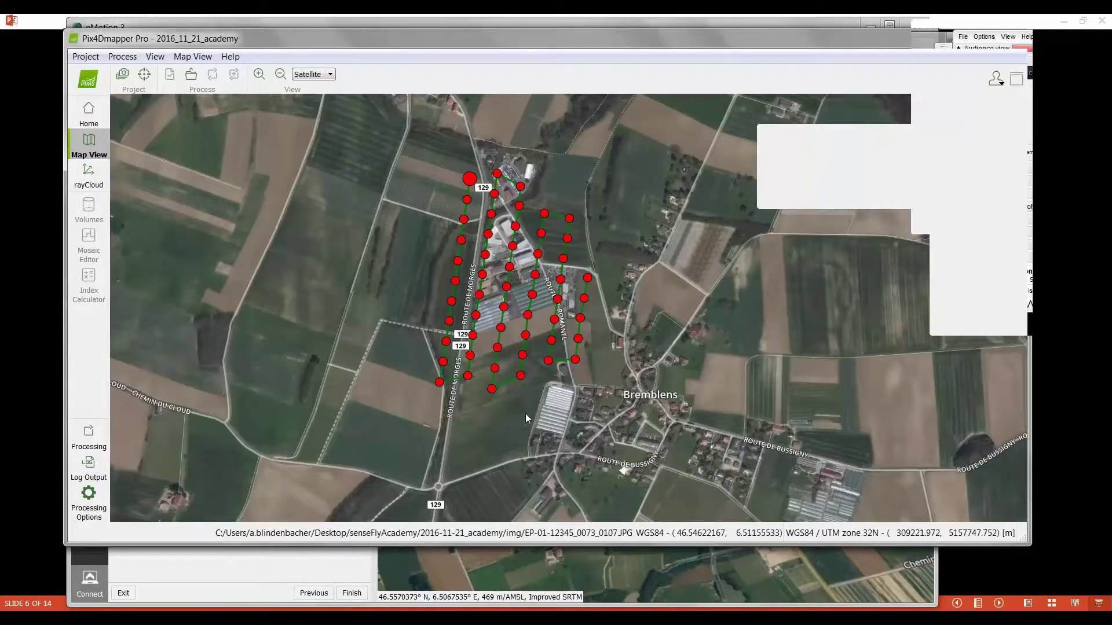
pyautogui.moveTo(484, 432); pyautogui.dragTo(466, 461)
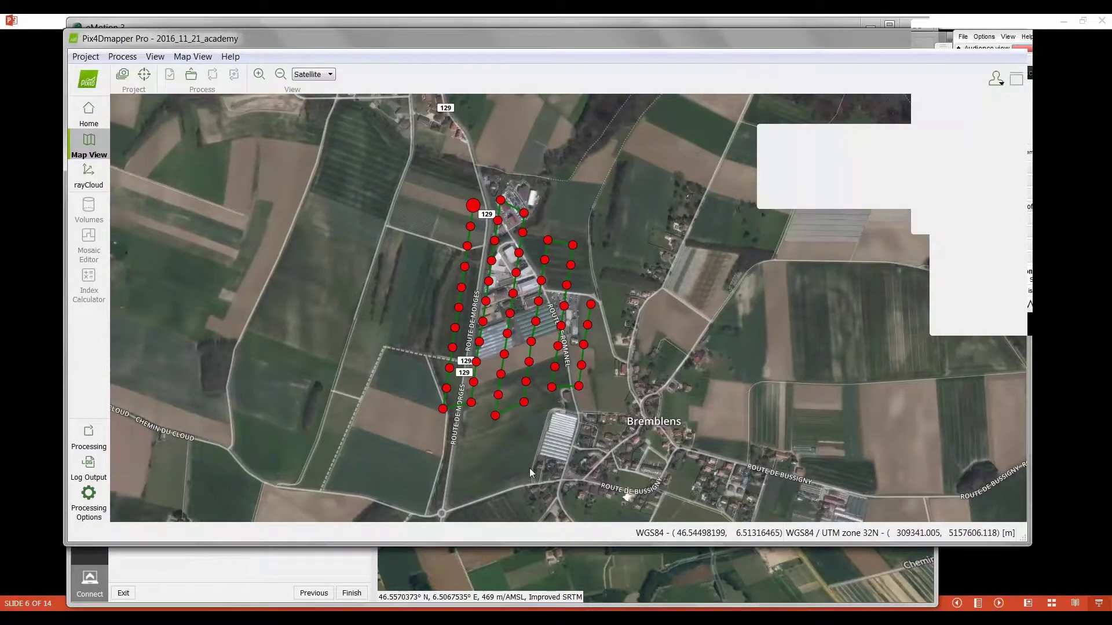
pyautogui.moveTo(520, 486); pyautogui.dragTo(514, 492)
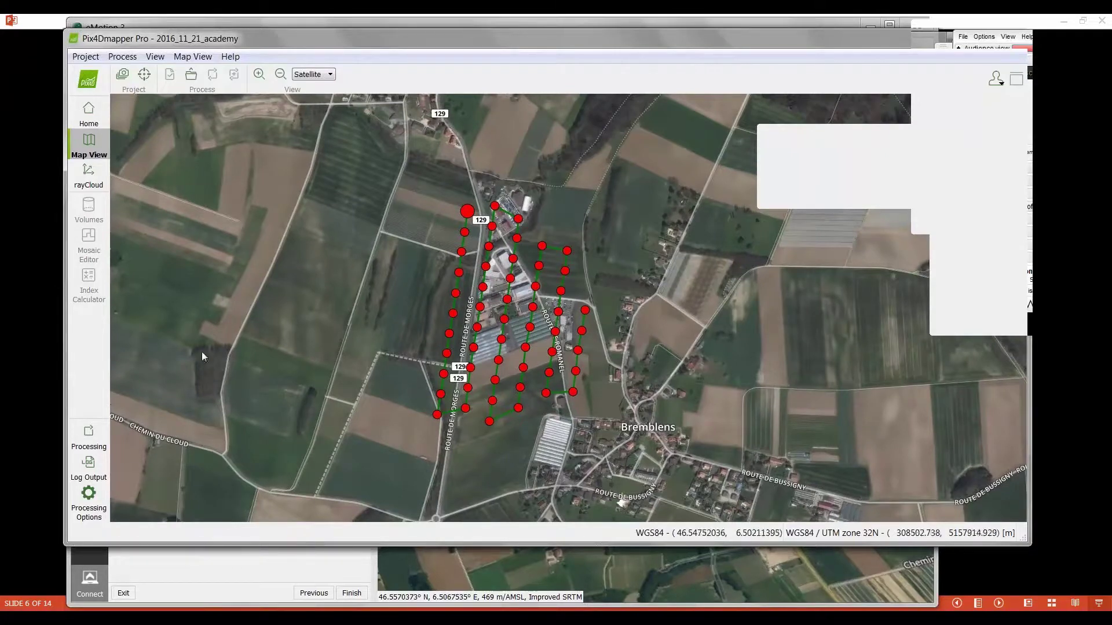
# Step: Show the processing controls and examine the 3D Maps template description in the Templates Manager from the processing options
pyautogui.click(88, 437)
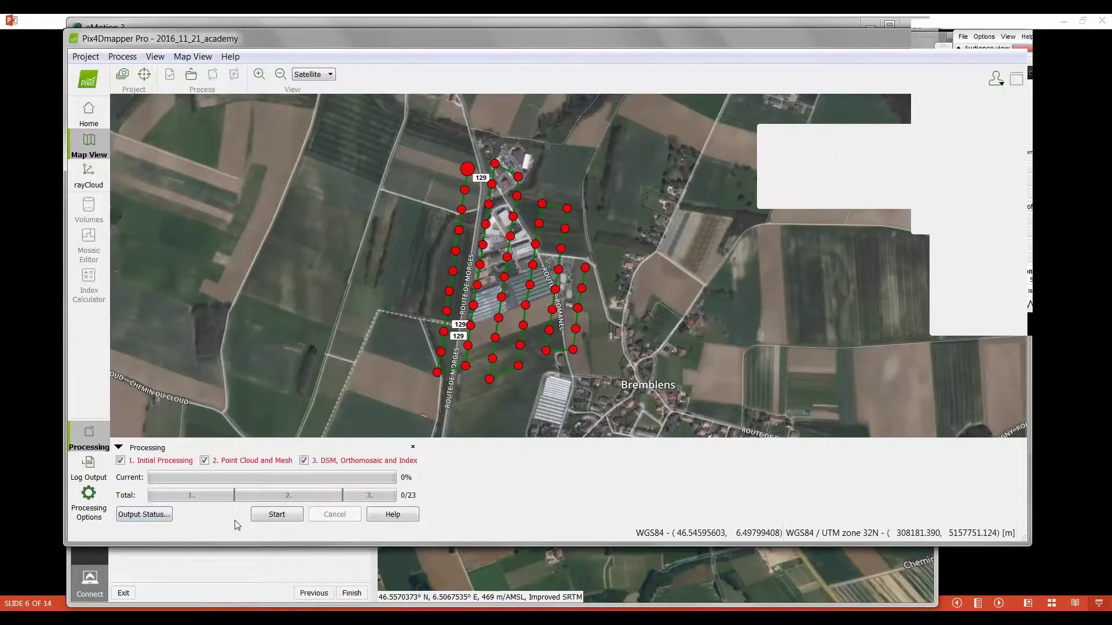
pyautogui.click(102, 508)
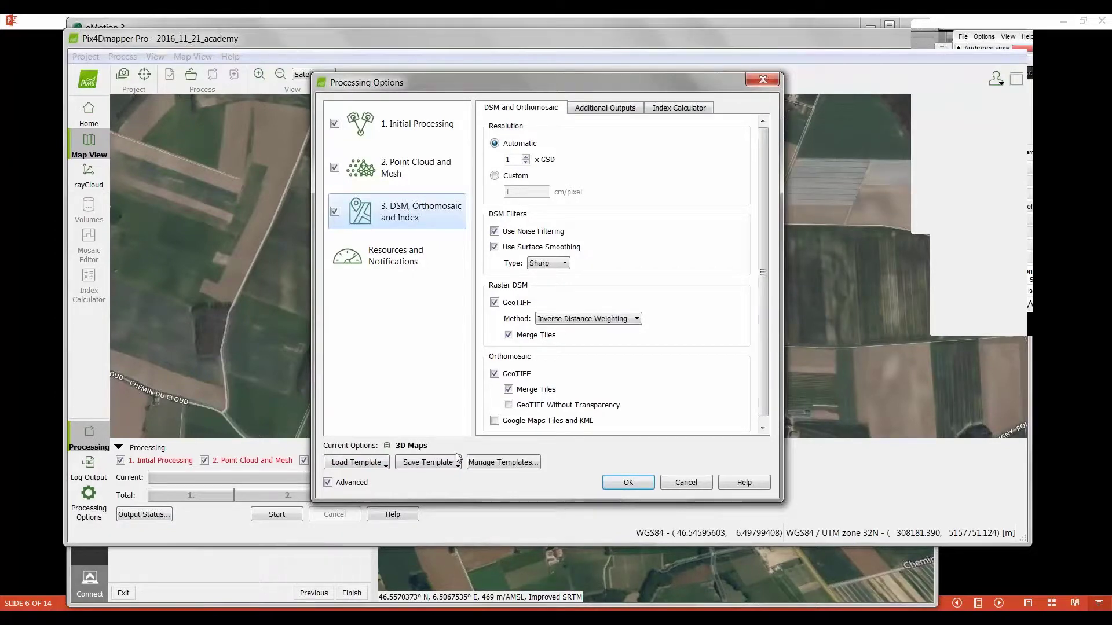
pyautogui.click(495, 463)
pyautogui.moveTo(552, 101); pyautogui.dragTo(738, 51)
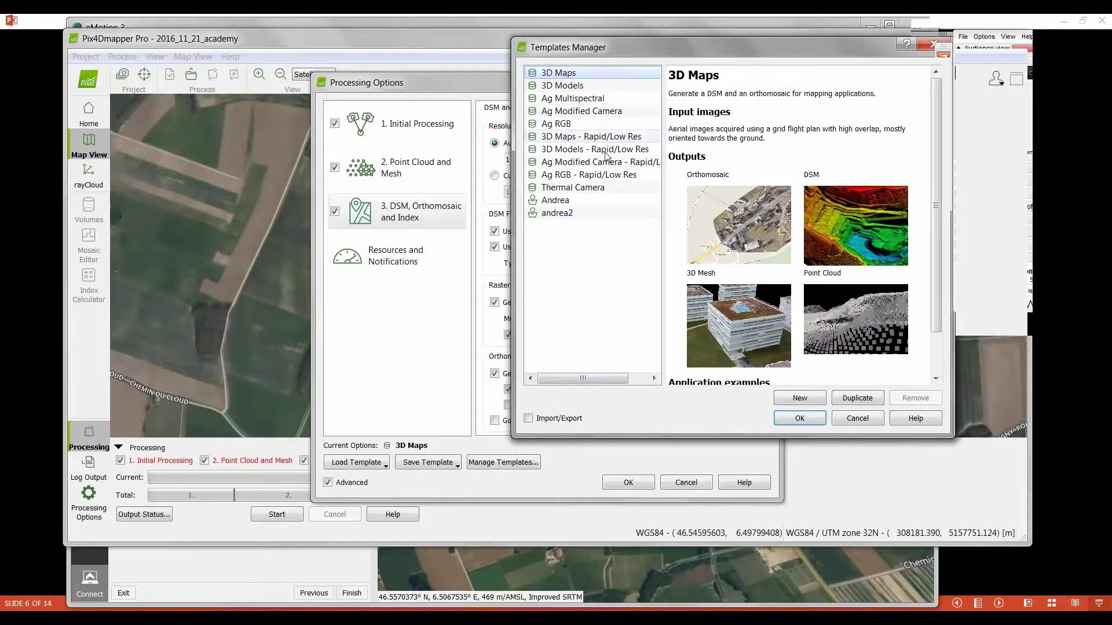
pyautogui.moveTo(694, 51); pyautogui.dragTo(605, 52)
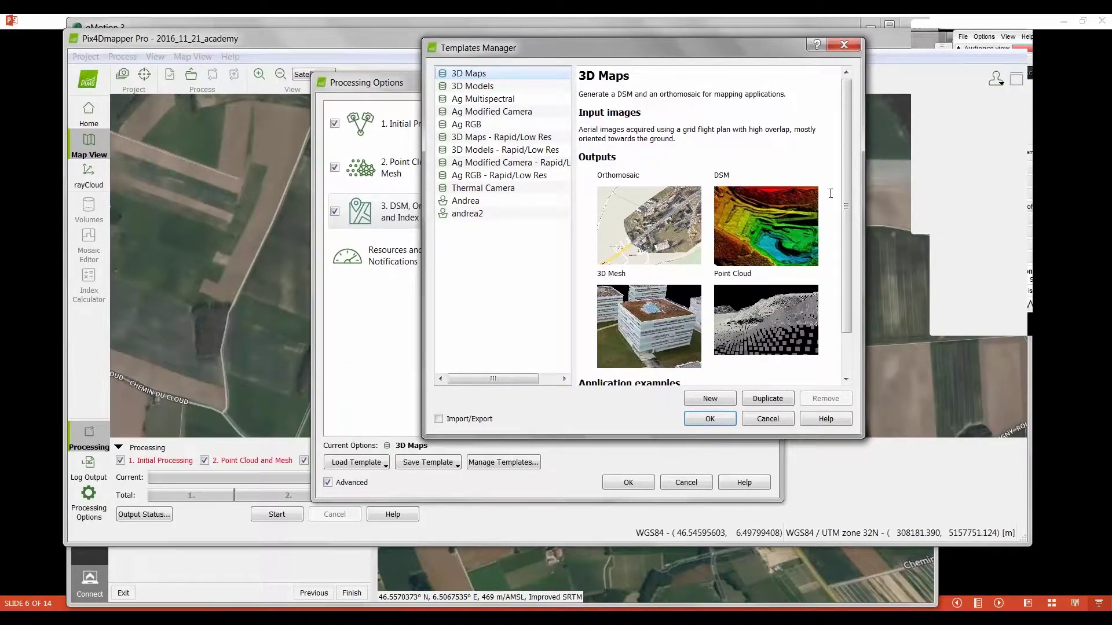
pyautogui.scroll(-3, 830, 194)
pyautogui.scroll(3, 841, 164)
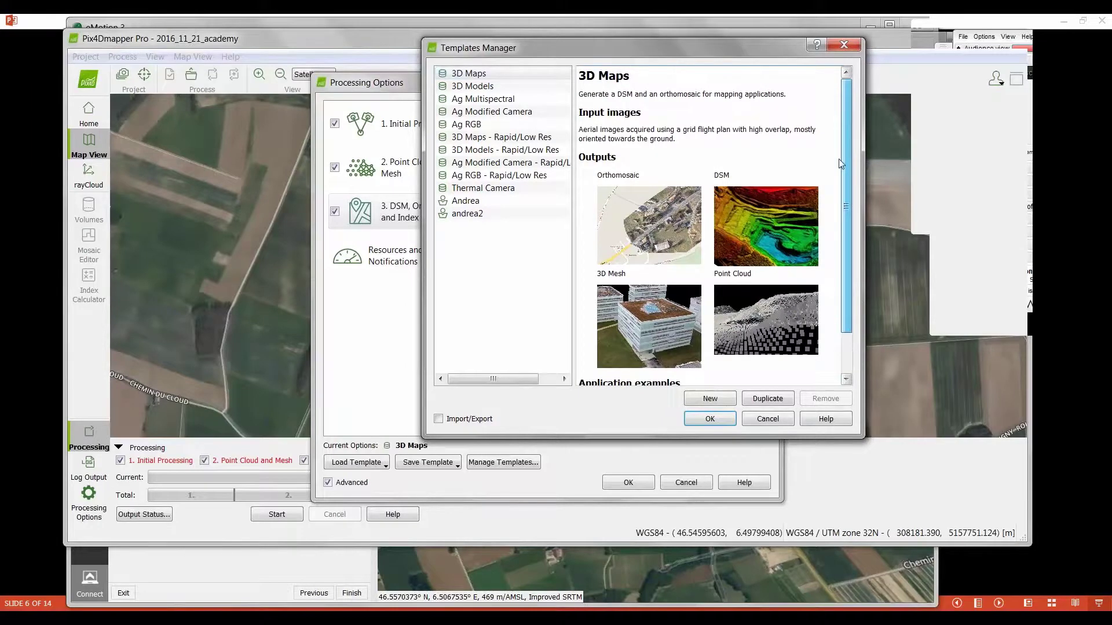
pyautogui.click(842, 46)
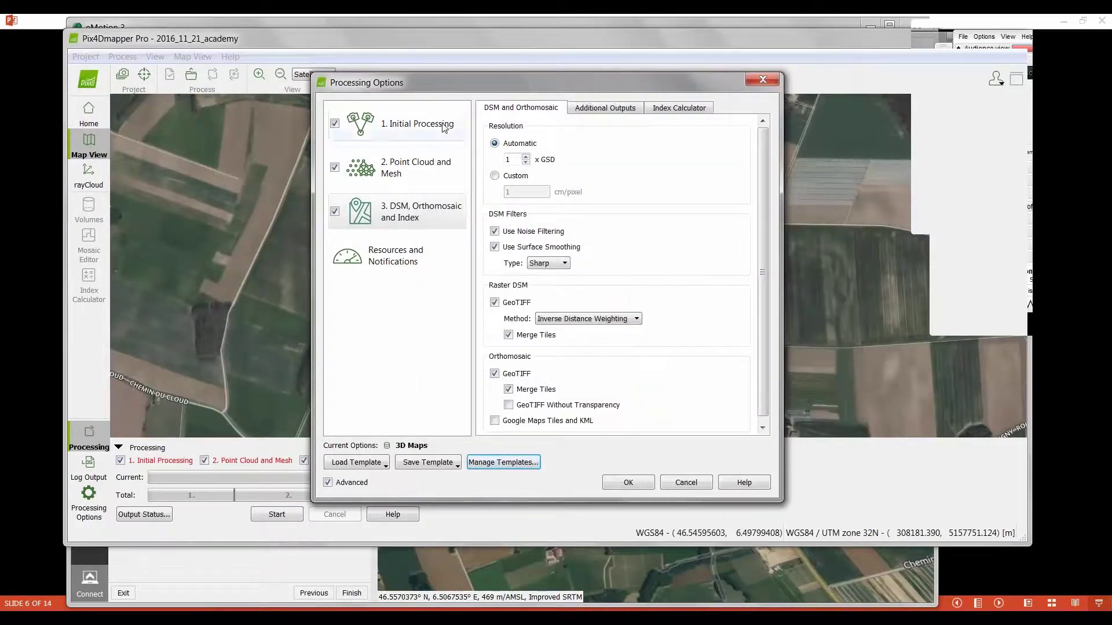
# Step: Review the processing options for Initial Processing, Point Cloud and Mesh, and DSM, Orthomosaic and Index, including Additional Outputs, without changing them
pyautogui.click(414, 124)
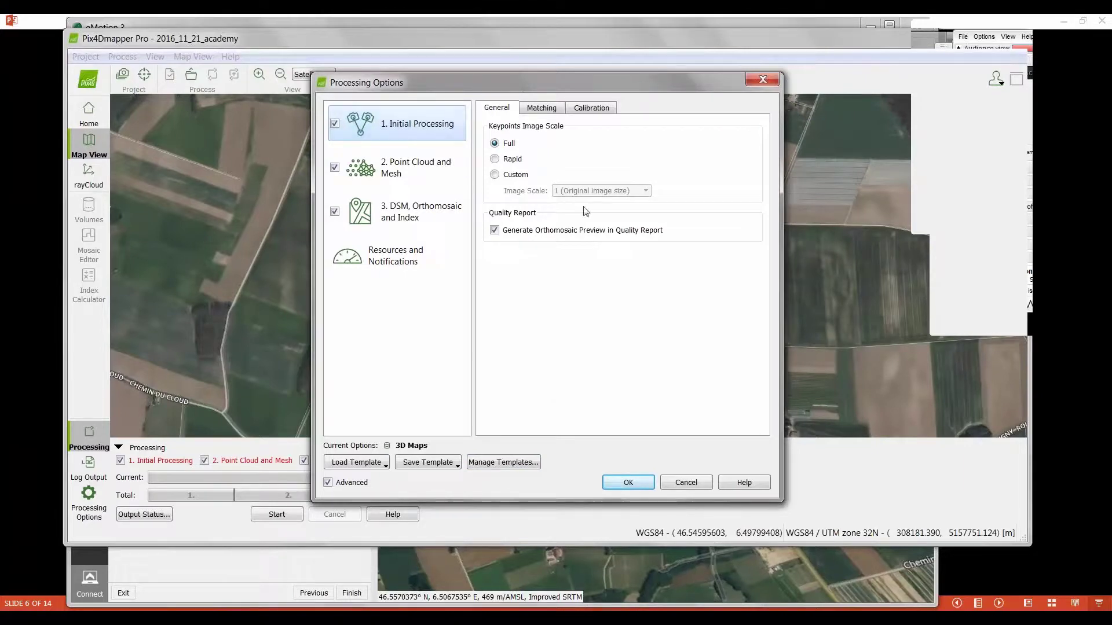
pyautogui.click(415, 167)
pyautogui.click(421, 212)
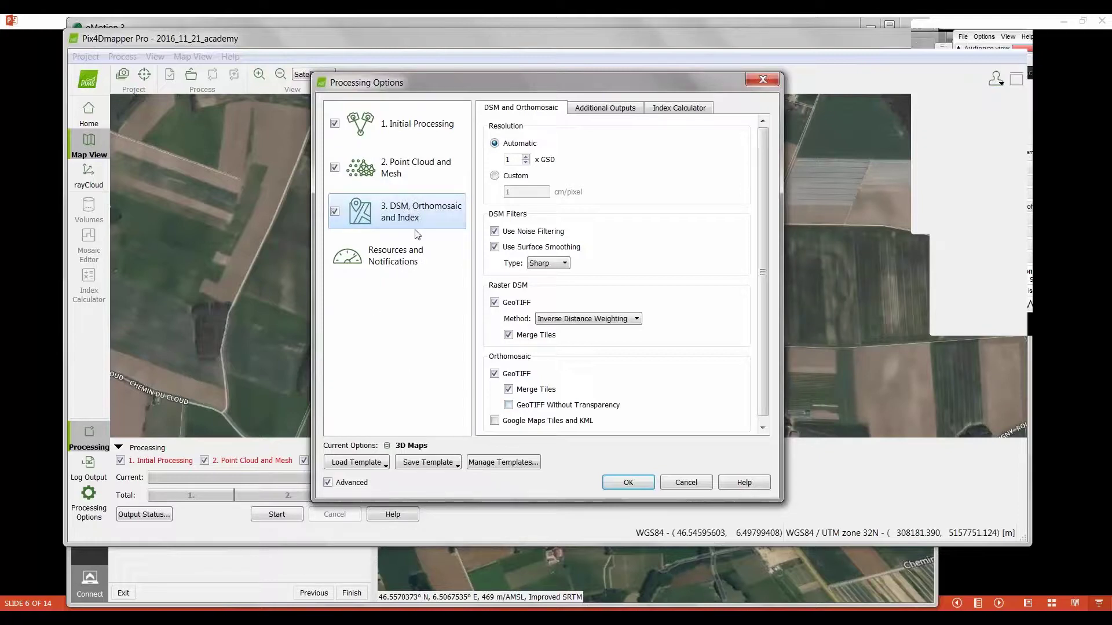
pyautogui.click(396, 168)
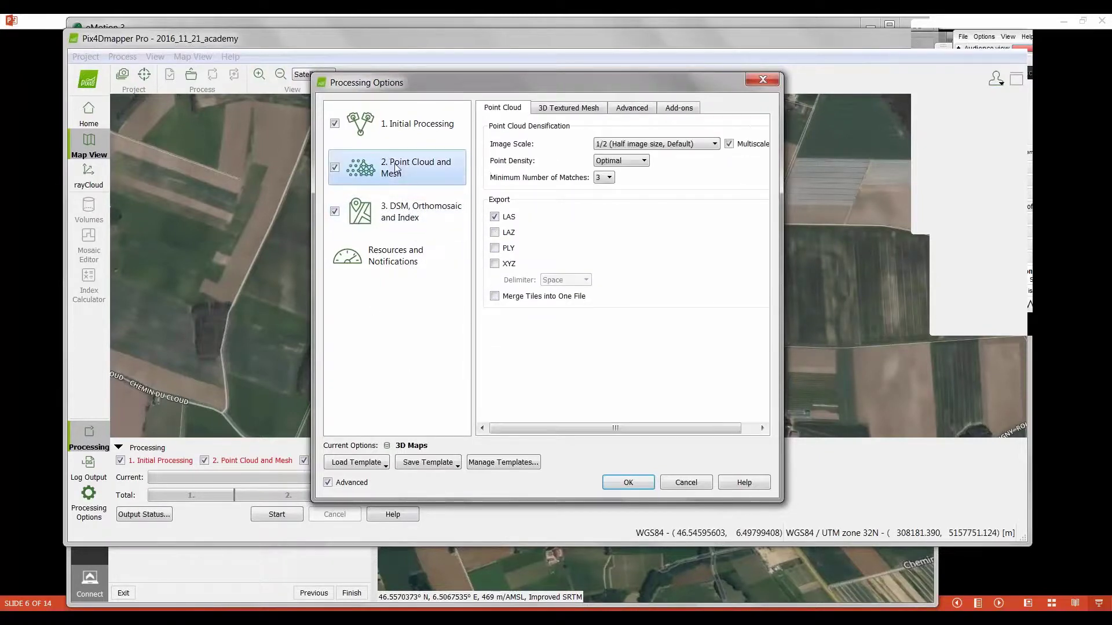
pyautogui.click(418, 212)
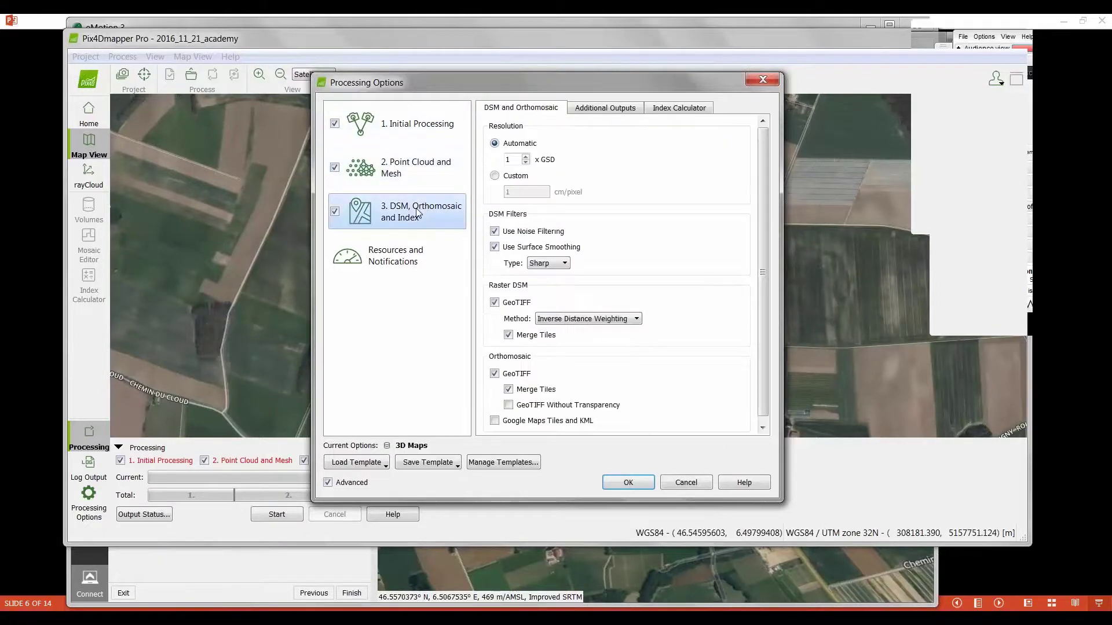
pyautogui.click(600, 109)
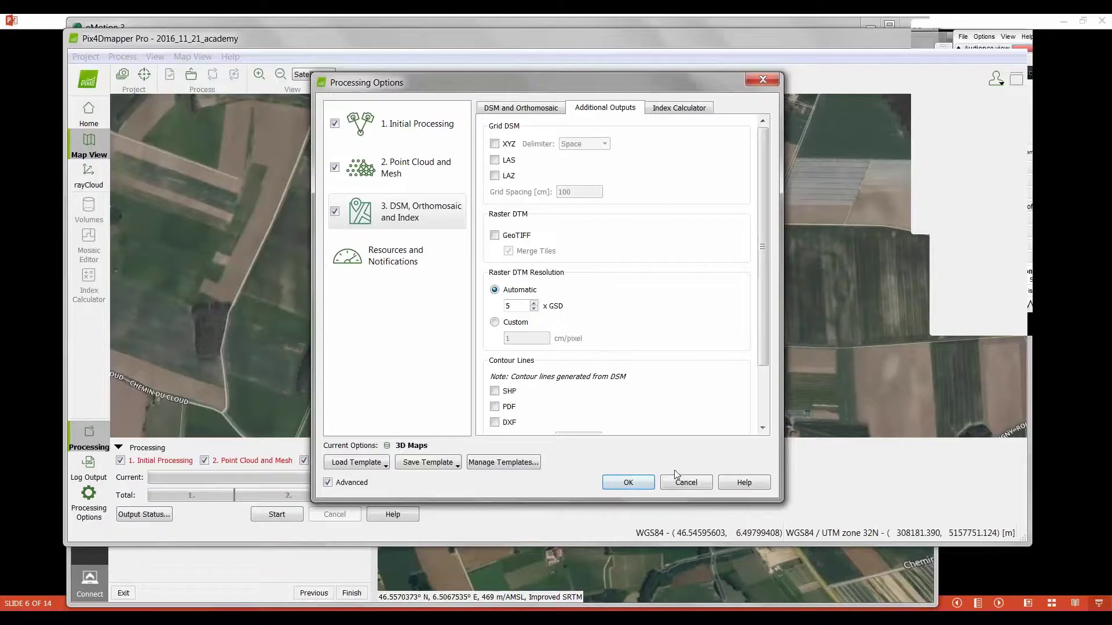
pyautogui.click(769, 78)
# Step: Close the 2016_11_21_academy project window and discard its changes
pyautogui.moveTo(762, 44); pyautogui.dragTo(748, 48)
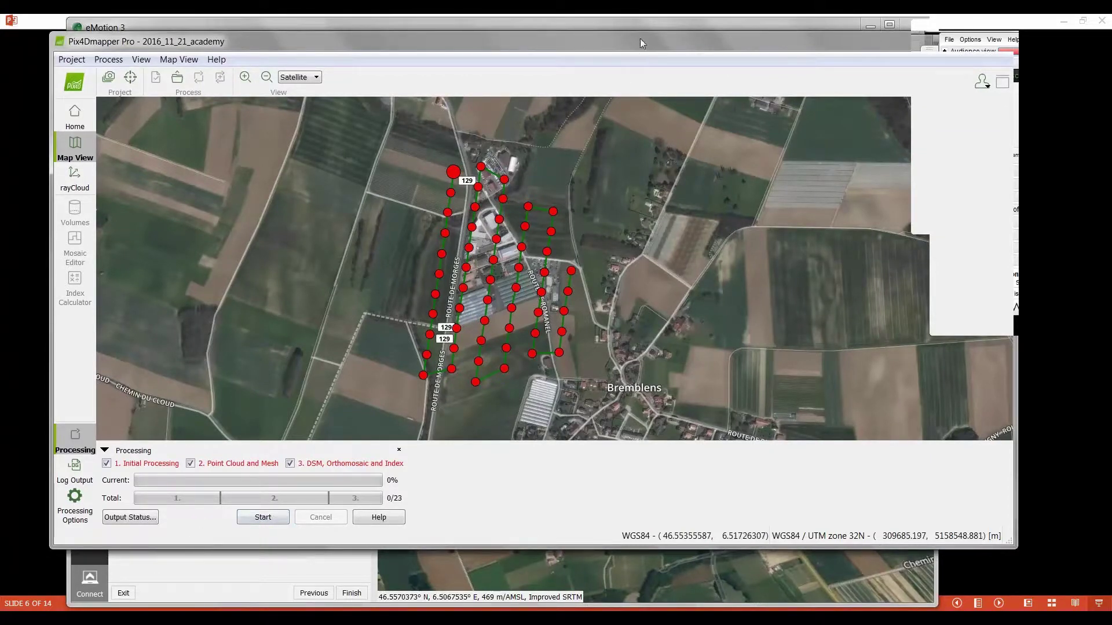
pyautogui.moveTo(641, 38); pyautogui.dragTo(495, 57)
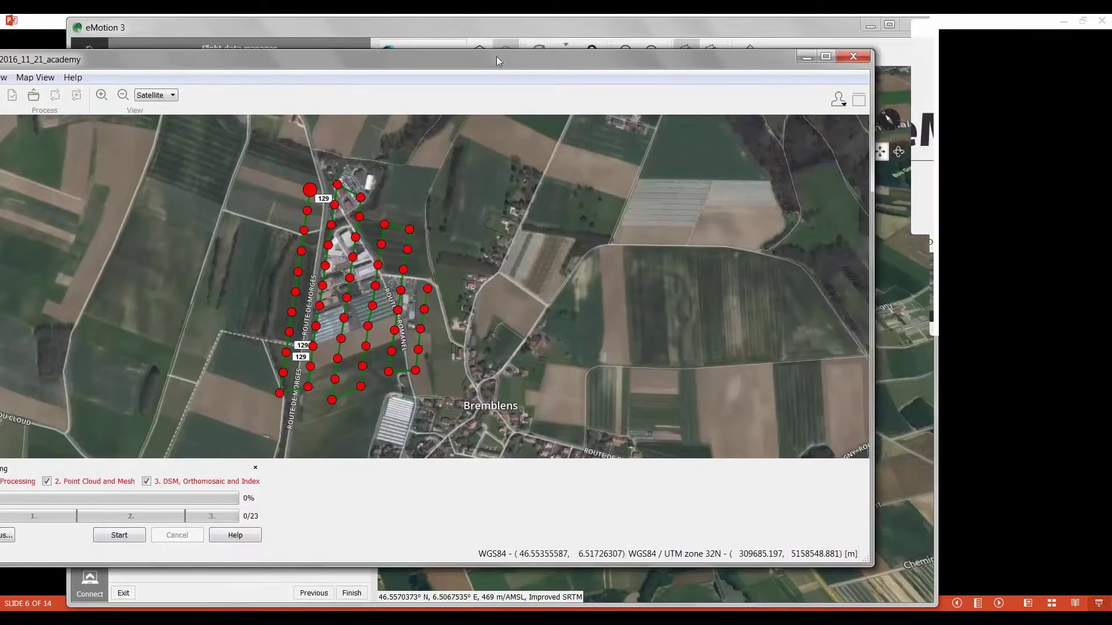
pyautogui.click(853, 57)
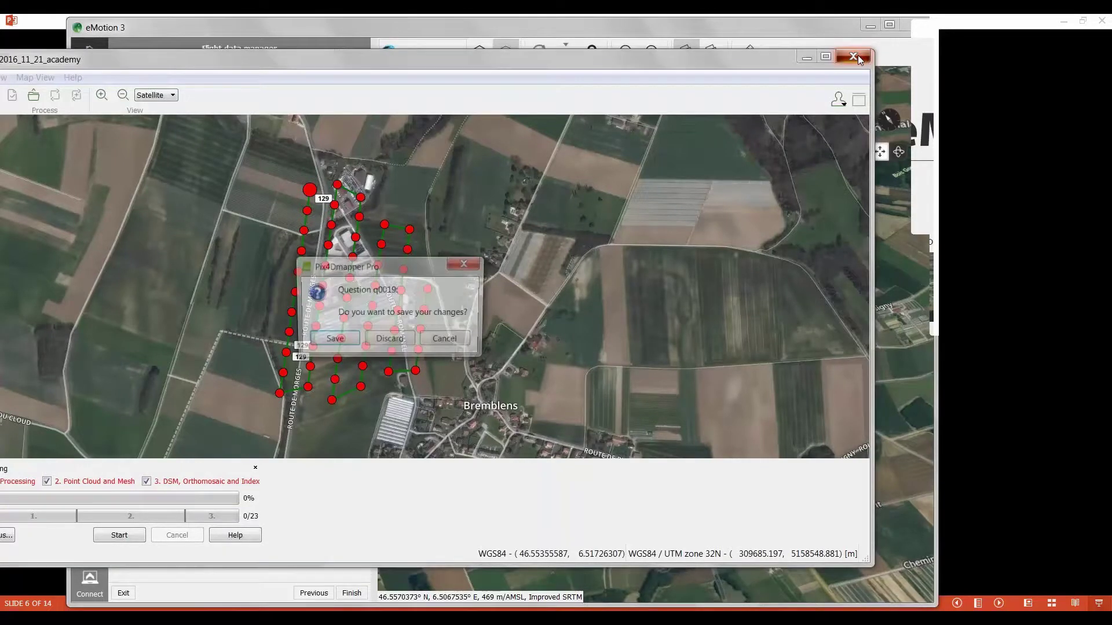
pyautogui.click(386, 341)
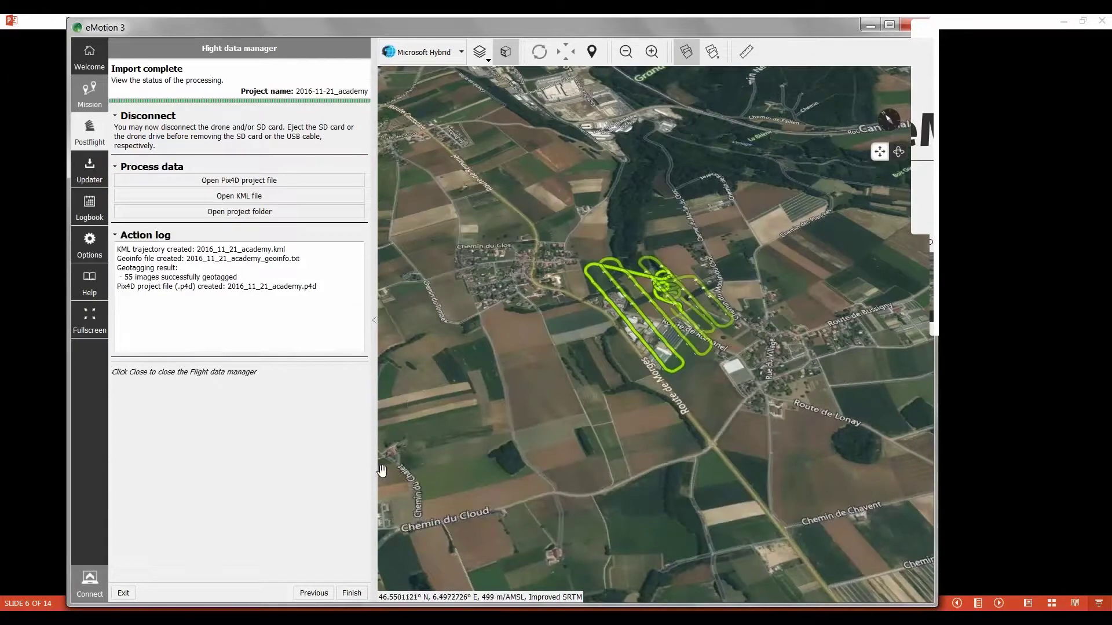
# Step: Switch to the PowerPoint slide show and reveal all the content of the Combining multiple flights slide
pyautogui.hotkey('alt', 'Tab')
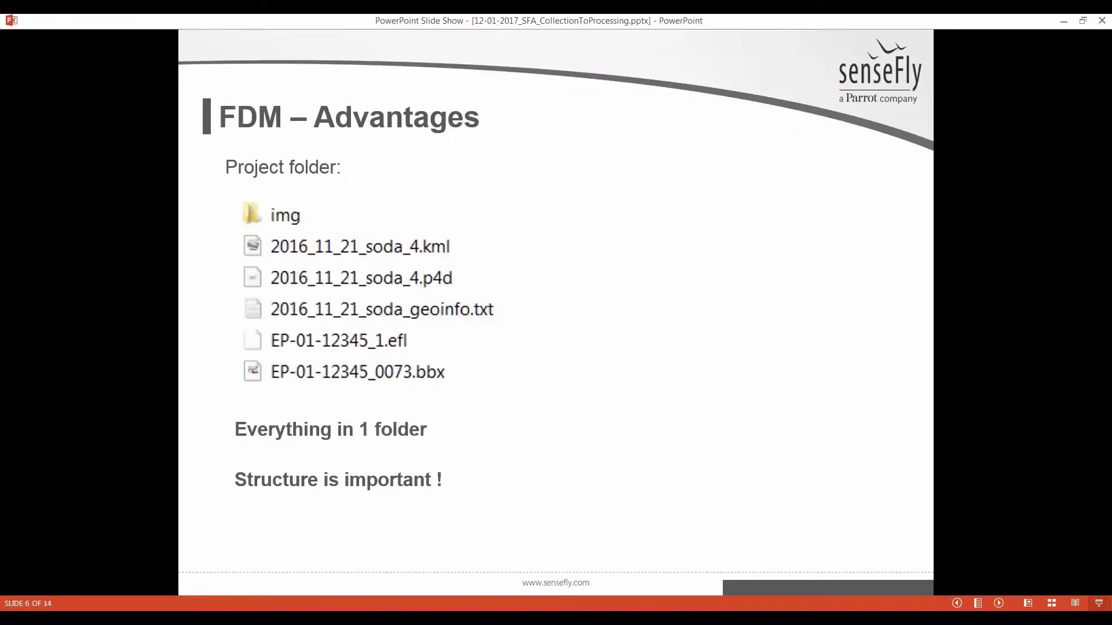
pyautogui.press('Right')
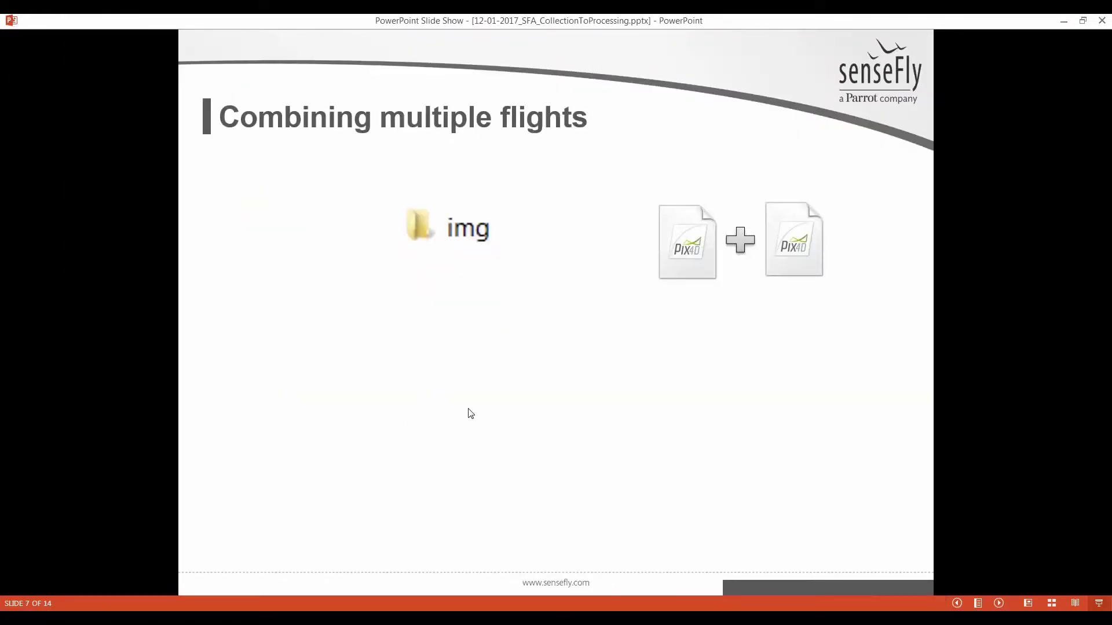
pyautogui.press('Right')
pyautogui.press('Right')
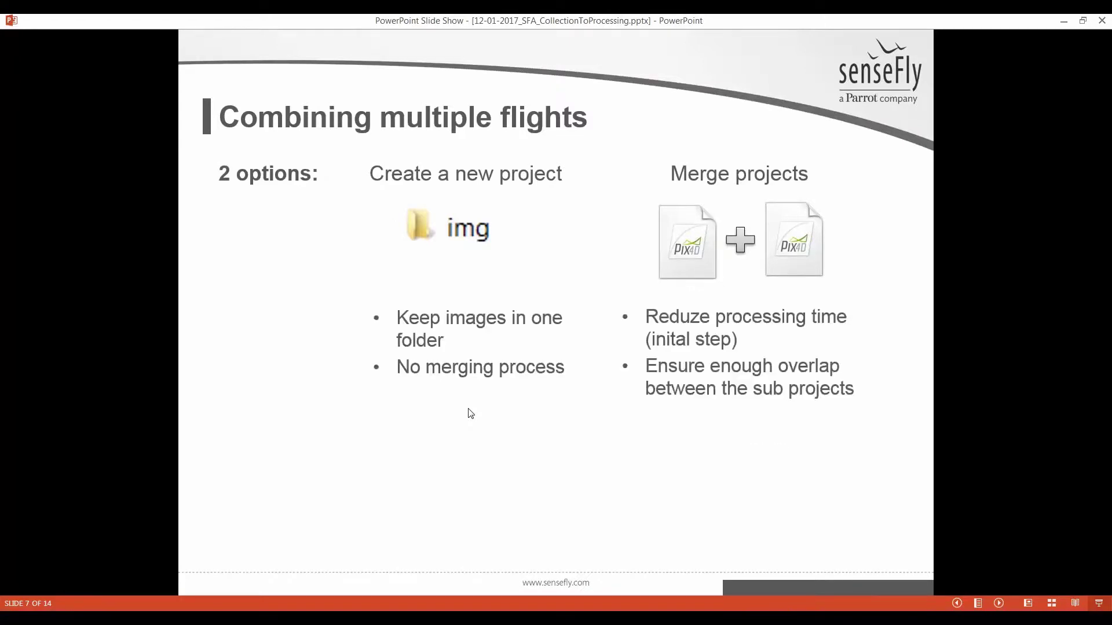
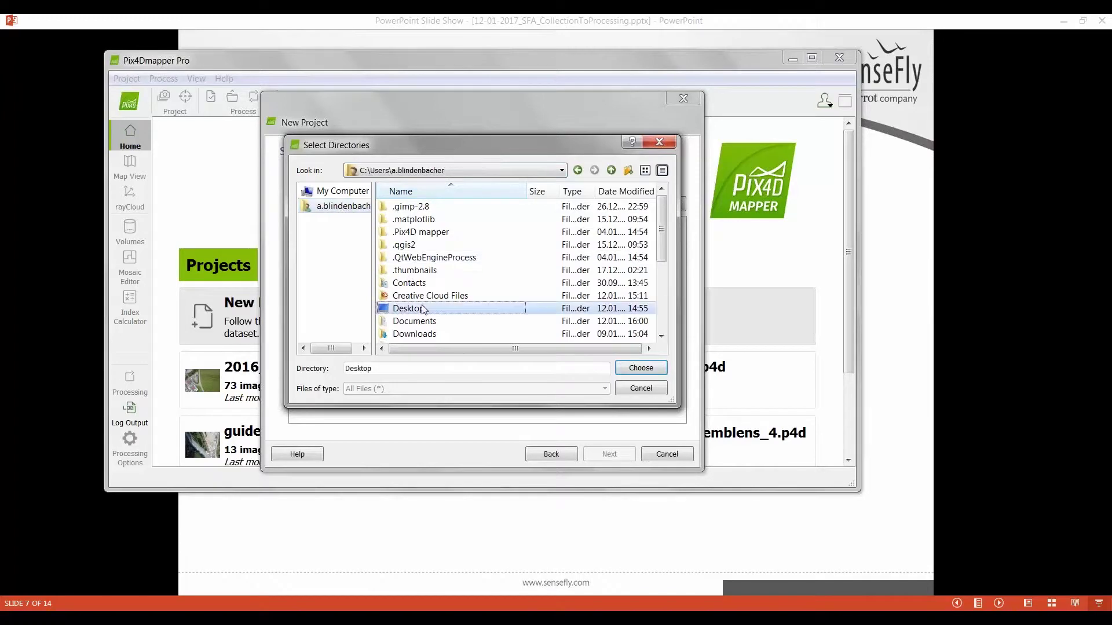
# Step: Add the img directory from Desktop/senseFlyAcademy/2017-1-12_FromDataCollToProcessing/2016-11-21_SODA_4 to the new project's images
pyautogui.doubleClick(441, 308)
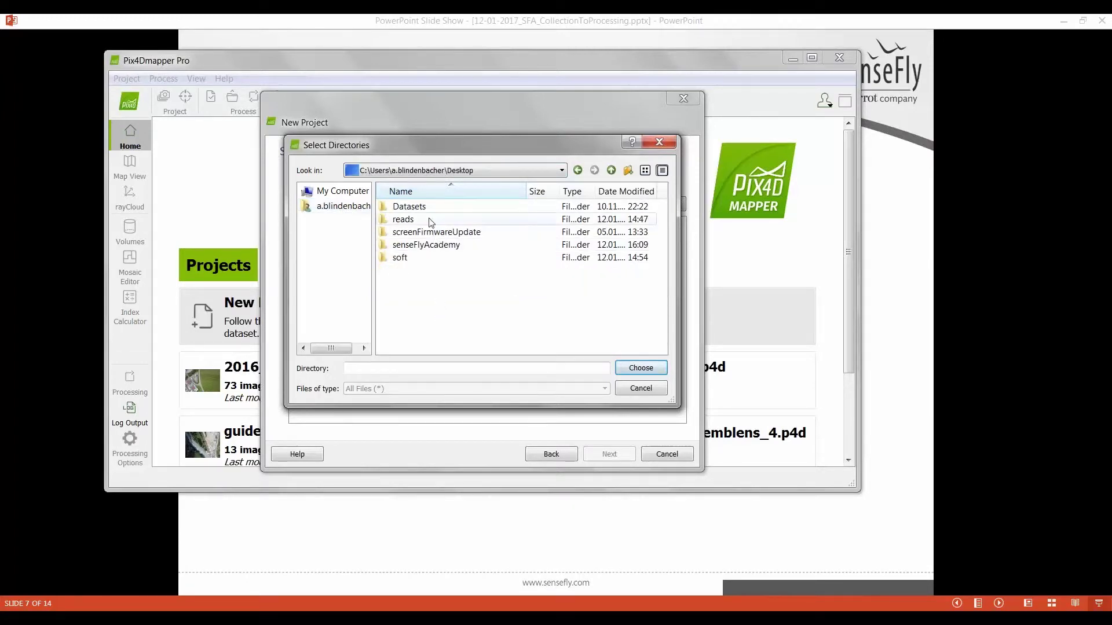
pyautogui.doubleClick(435, 244)
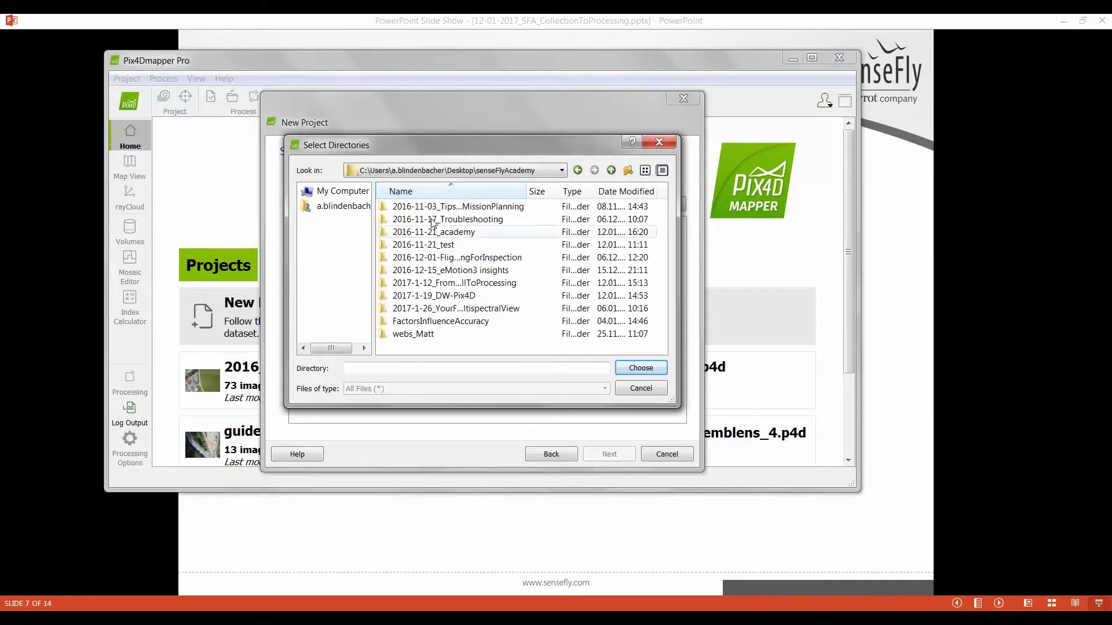
pyautogui.click(437, 284)
pyautogui.doubleClick(436, 284)
pyautogui.doubleClick(427, 207)
pyautogui.click(417, 219)
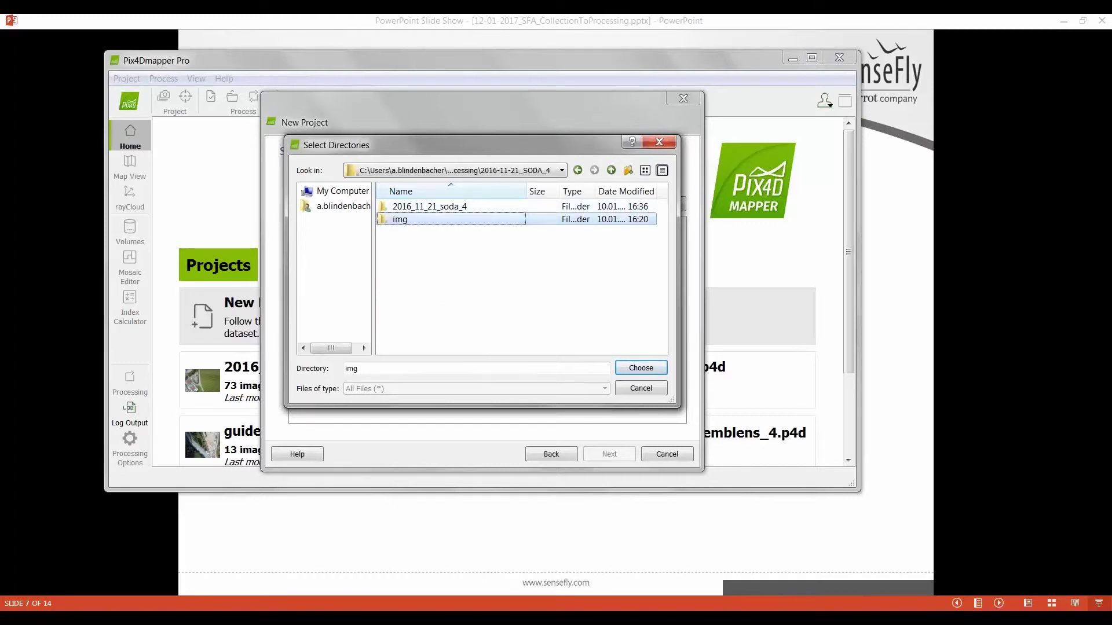
pyautogui.click(641, 368)
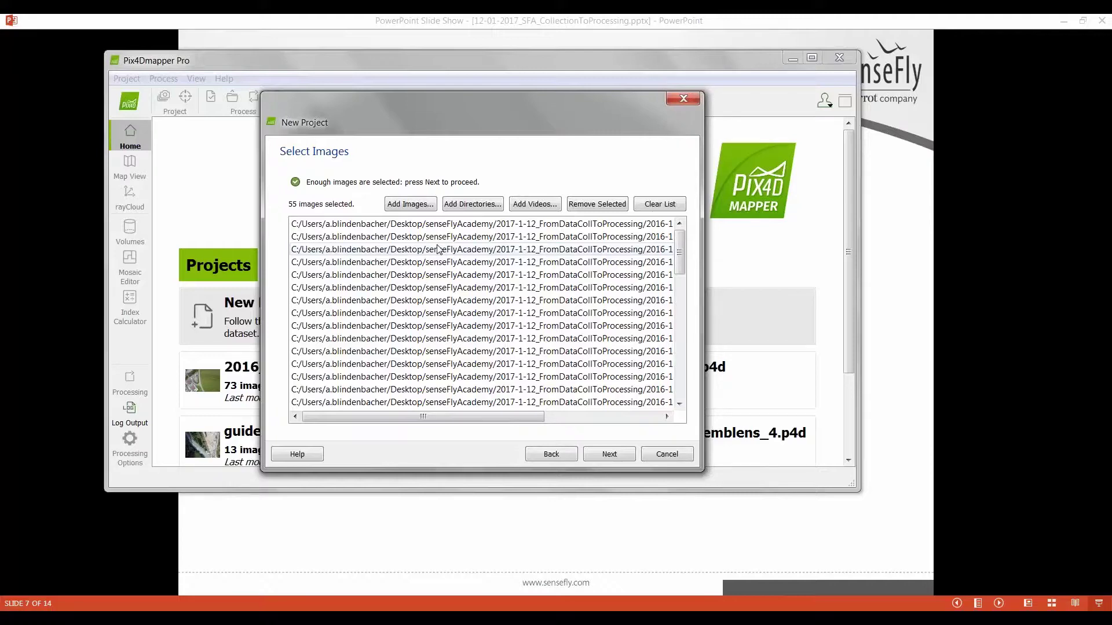
# Step: Create the project with the detected image properties, WGS84 / UTM zone 32N output coordinates and the 3D Maps template, without starting processing
pyautogui.click(615, 457)
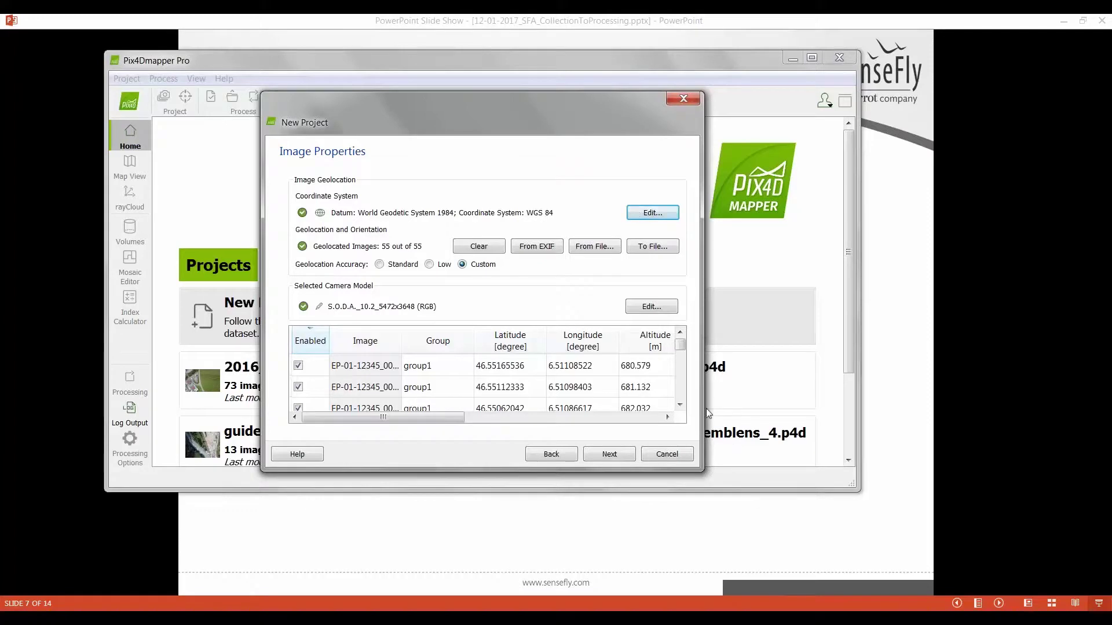
pyautogui.moveTo(702, 272); pyautogui.dragTo(774, 272)
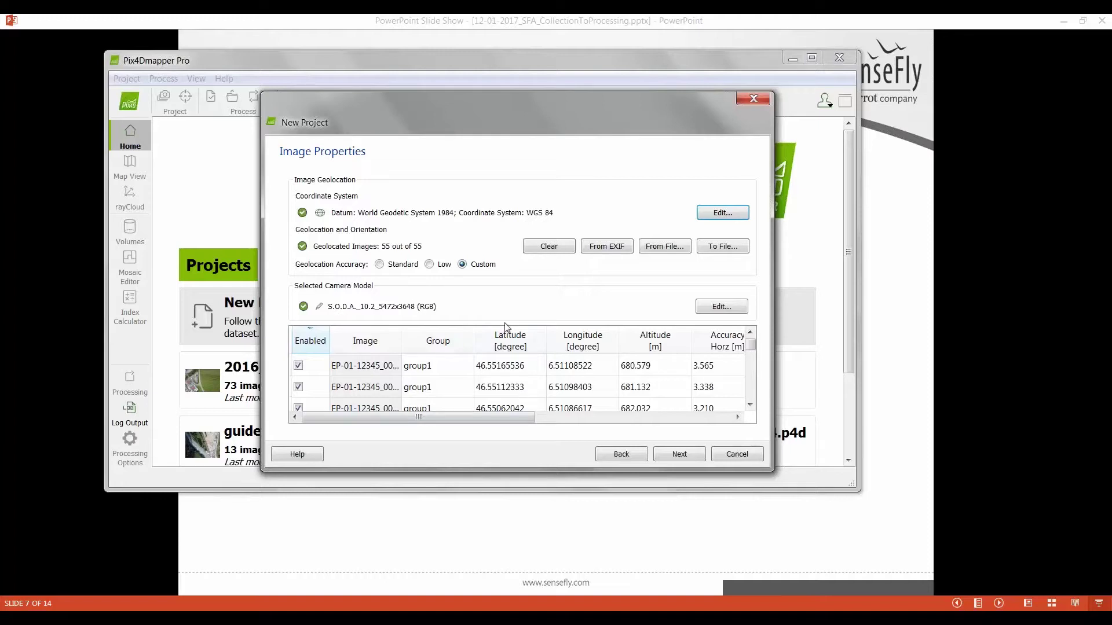
pyautogui.click(679, 455)
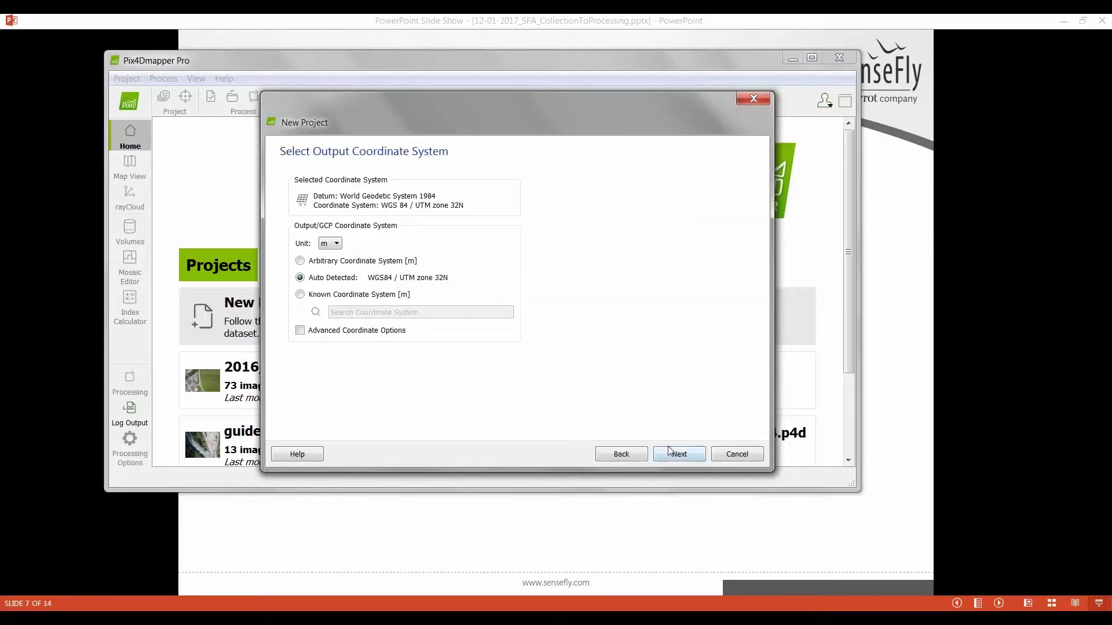
pyautogui.click(671, 455)
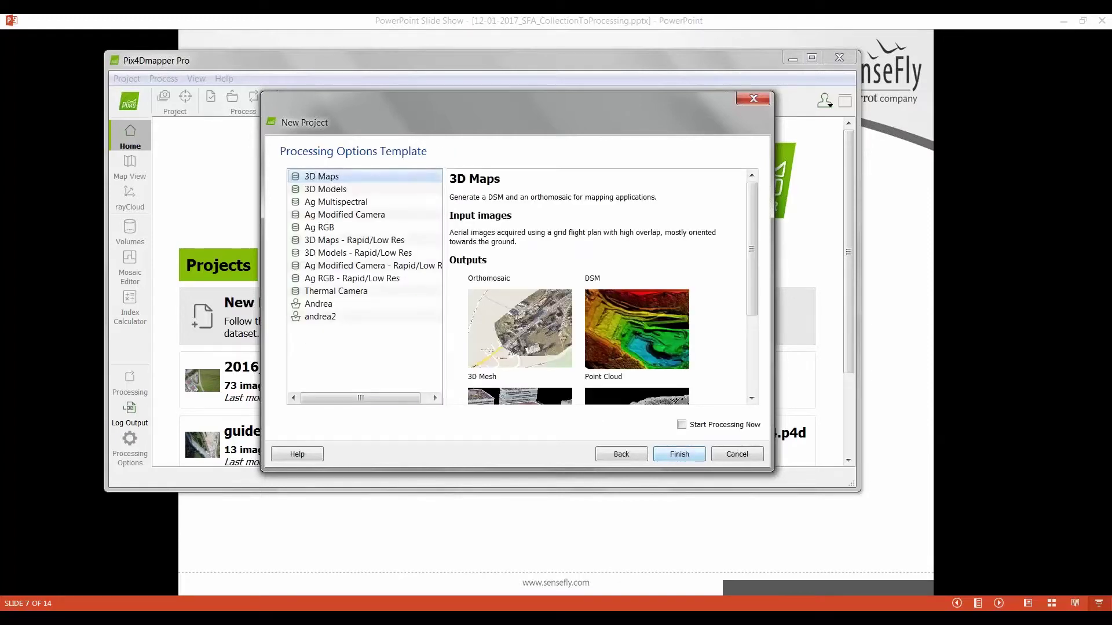
pyautogui.click(674, 455)
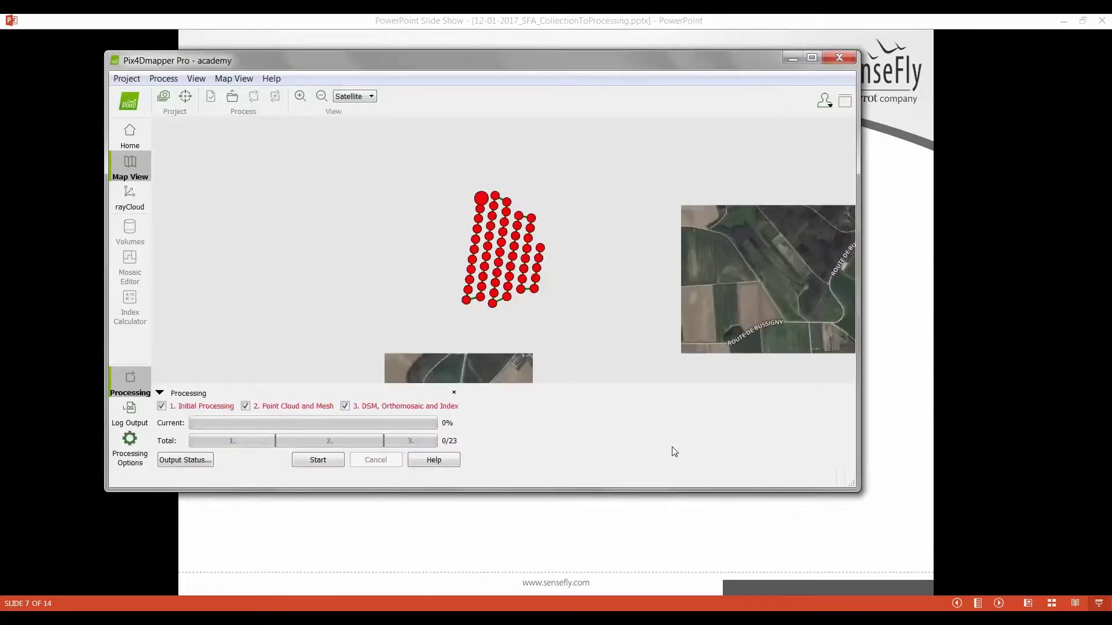
pyautogui.moveTo(745, 57); pyautogui.dragTo(674, 73)
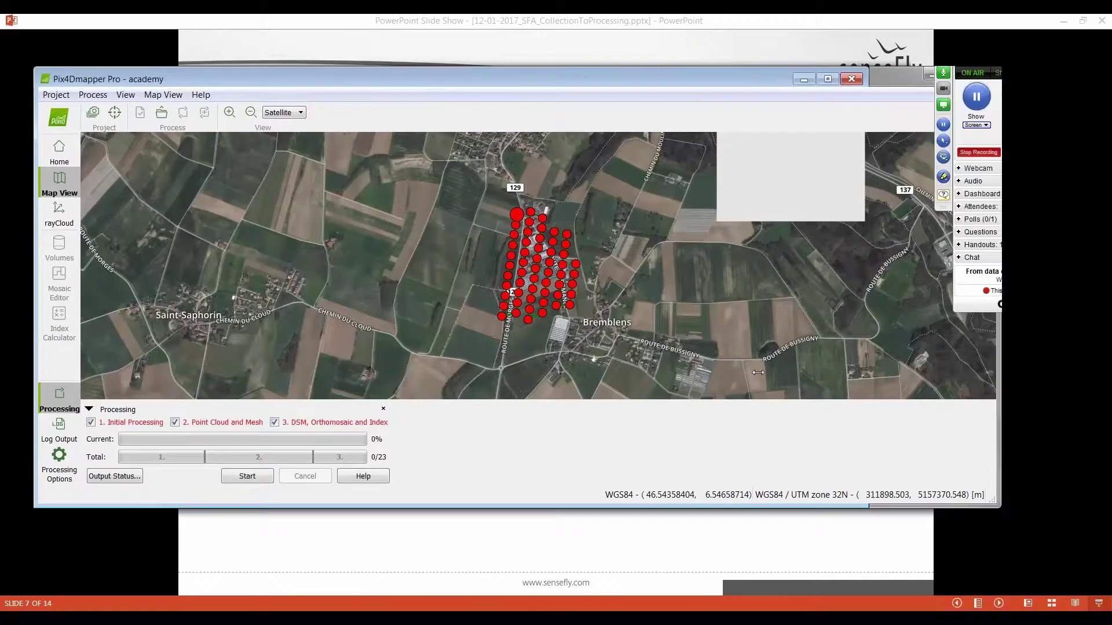
pyautogui.moveTo(758, 372); pyautogui.dragTo(670, 372)
pyautogui.moveTo(491, 82); pyautogui.dragTo(549, 72)
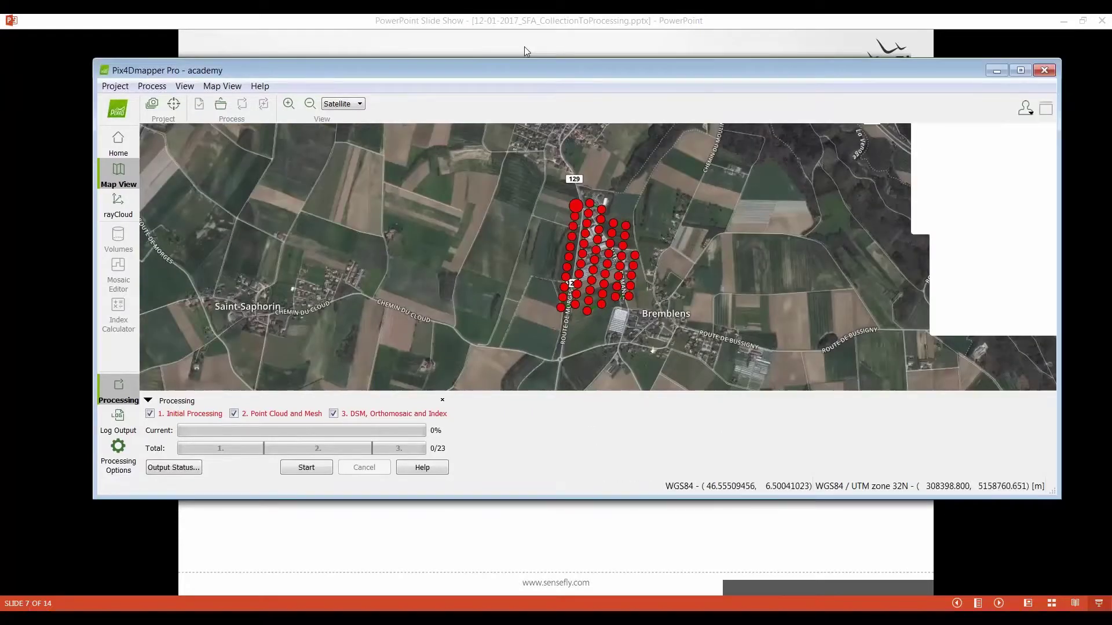
pyautogui.moveTo(515, 70); pyautogui.dragTo(485, 67)
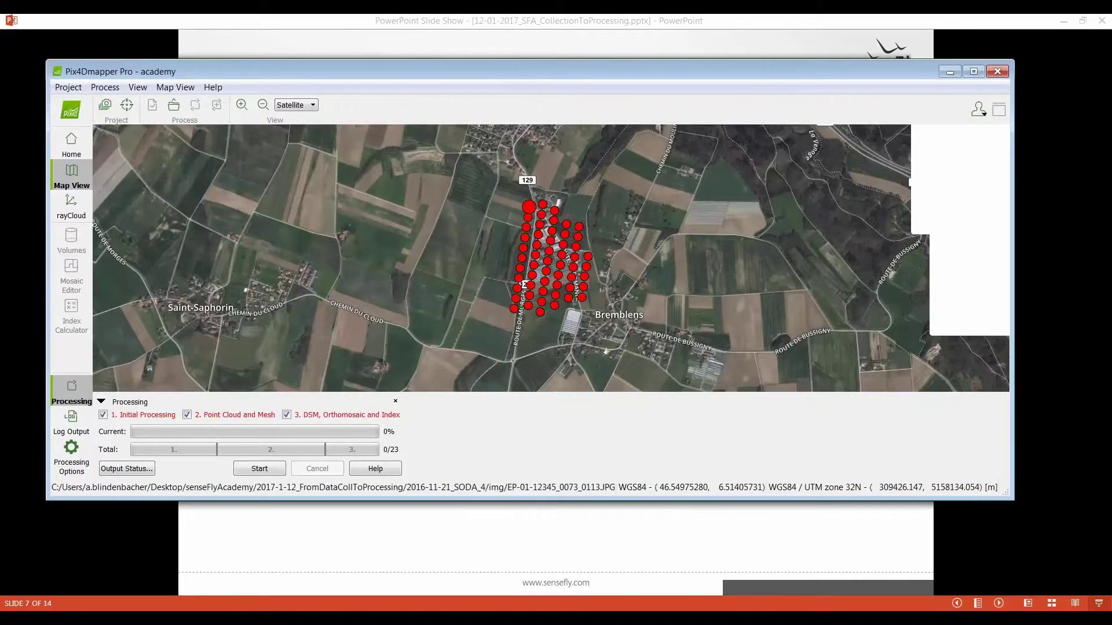
pyautogui.moveTo(585, 60); pyautogui.dragTo(590, 99)
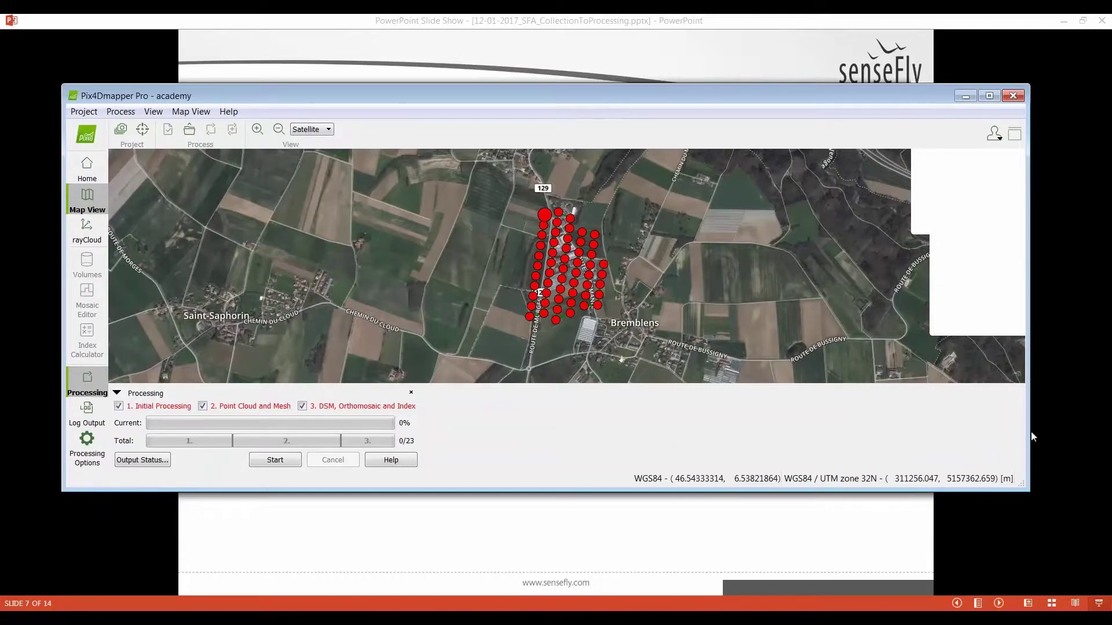
pyautogui.moveTo(1030, 432); pyautogui.dragTo(797, 432)
pyautogui.moveTo(558, 93); pyautogui.dragTo(658, 99)
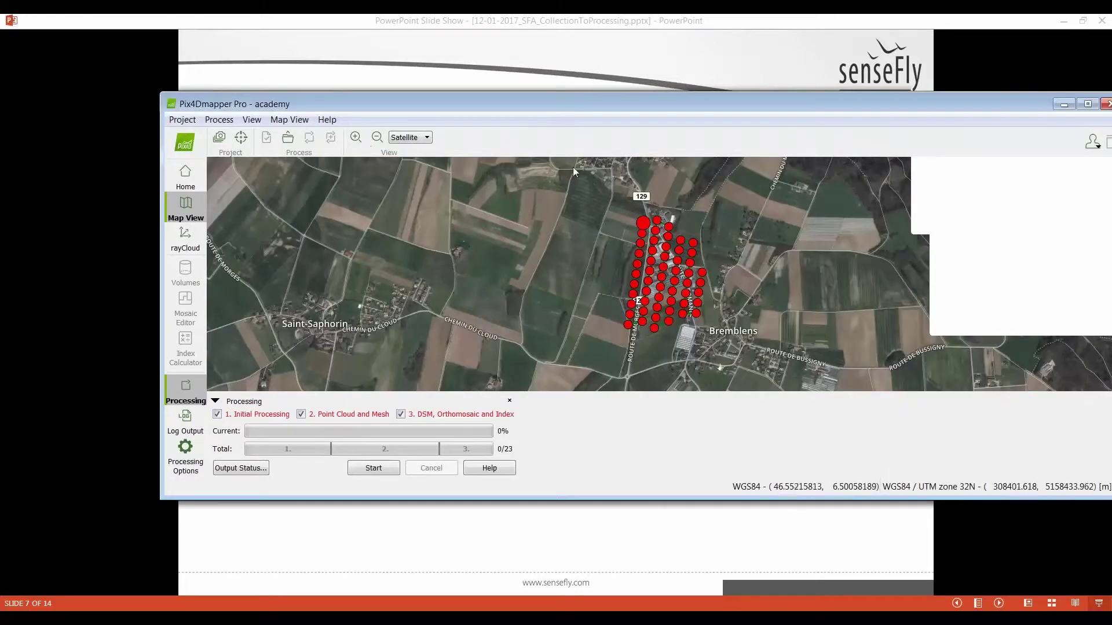
pyautogui.moveTo(575, 104); pyautogui.dragTo(495, 107)
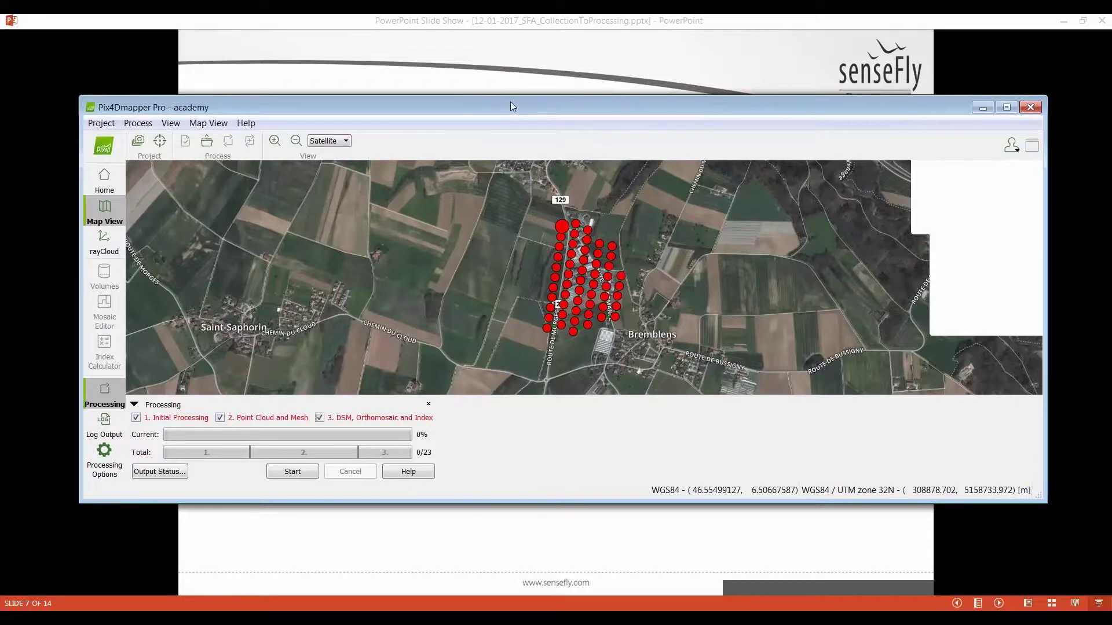
pyautogui.moveTo(511, 98); pyautogui.dragTo(470, 90)
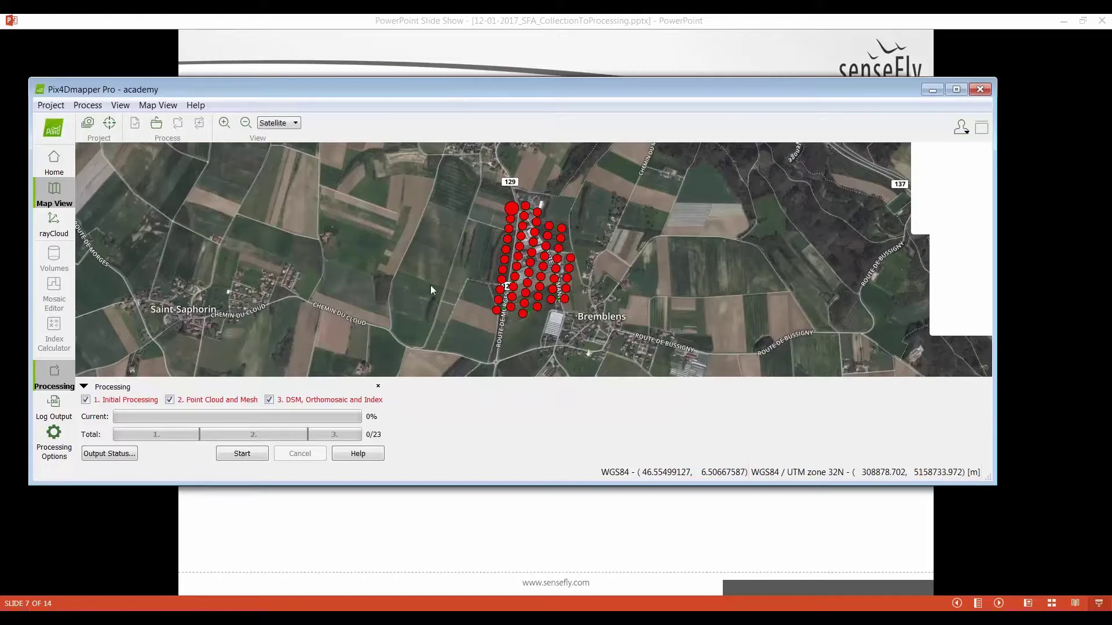
# Step: Split the academy project into subprojects with a maximum of 15 images each and the name suffix _part
pyautogui.moveTo(995, 366); pyautogui.dragTo(821, 367)
pyautogui.moveTo(580, 98); pyautogui.dragTo(649, 105)
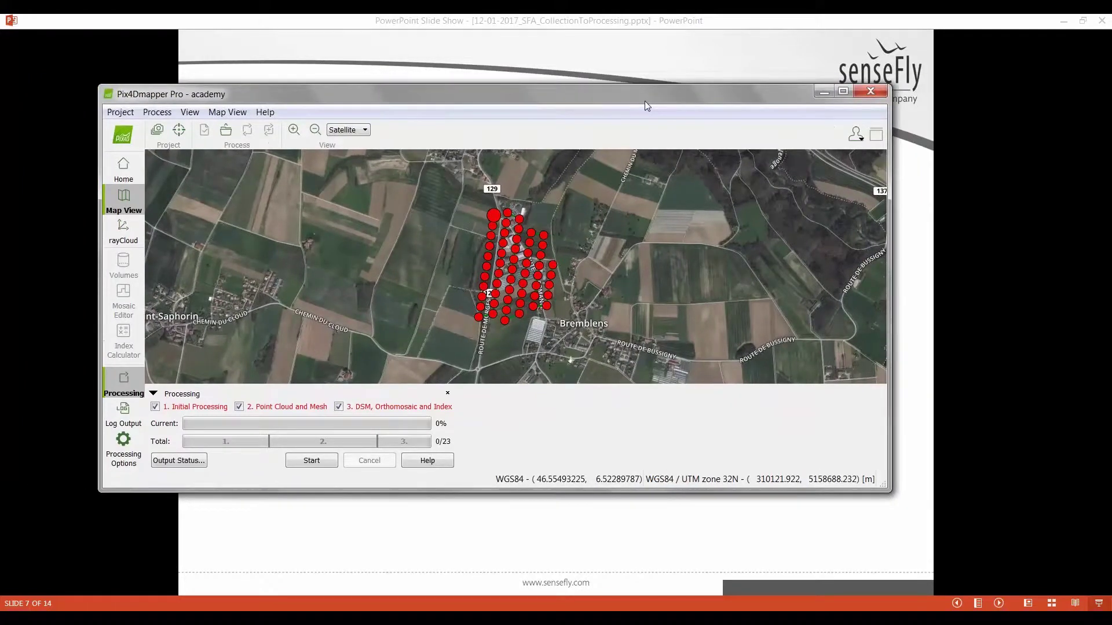
pyautogui.click(133, 114)
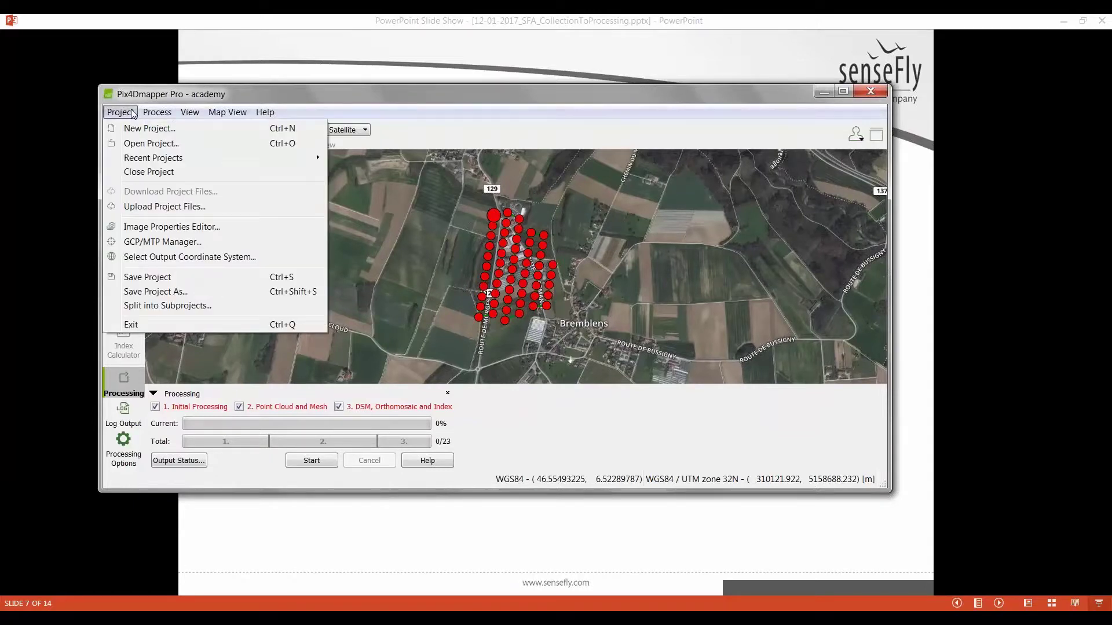
pyautogui.click(168, 307)
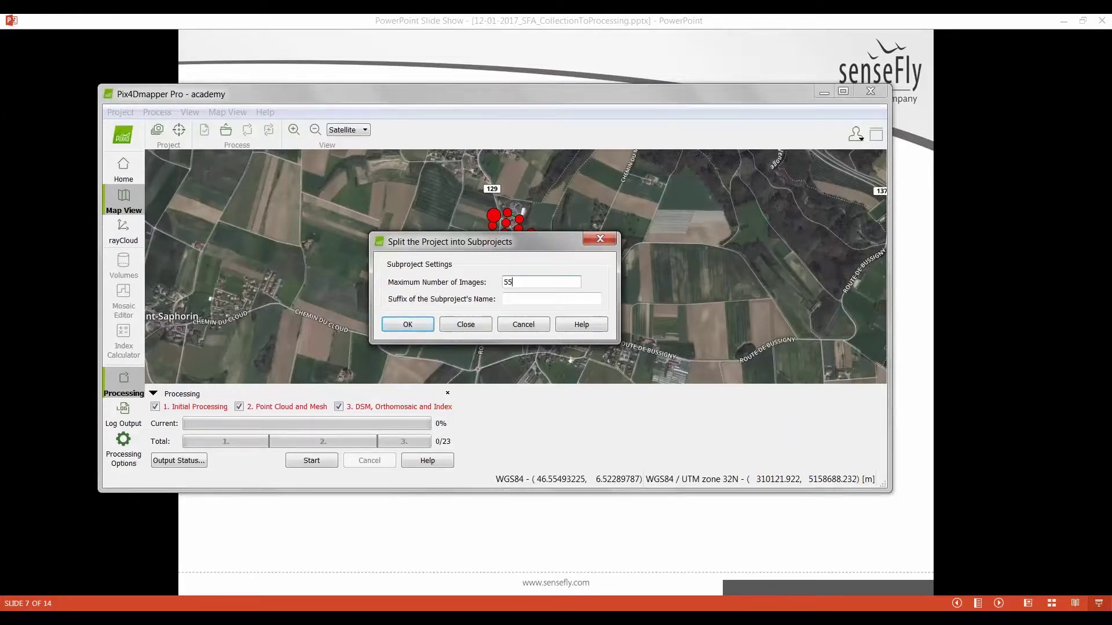
pyautogui.moveTo(537, 281); pyautogui.dragTo(483, 278)
pyautogui.write('15')
pyautogui.click(598, 302)
pyautogui.write('-')
pyautogui.write('_')
pyautogui.write('part')
pyautogui.click(409, 325)
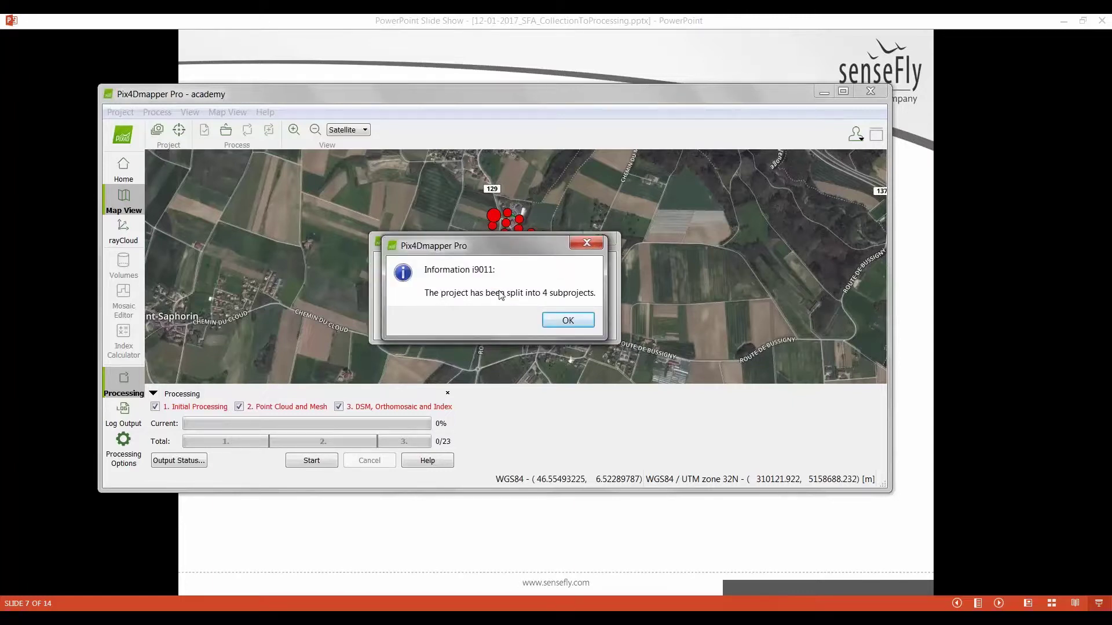
pyautogui.click(568, 321)
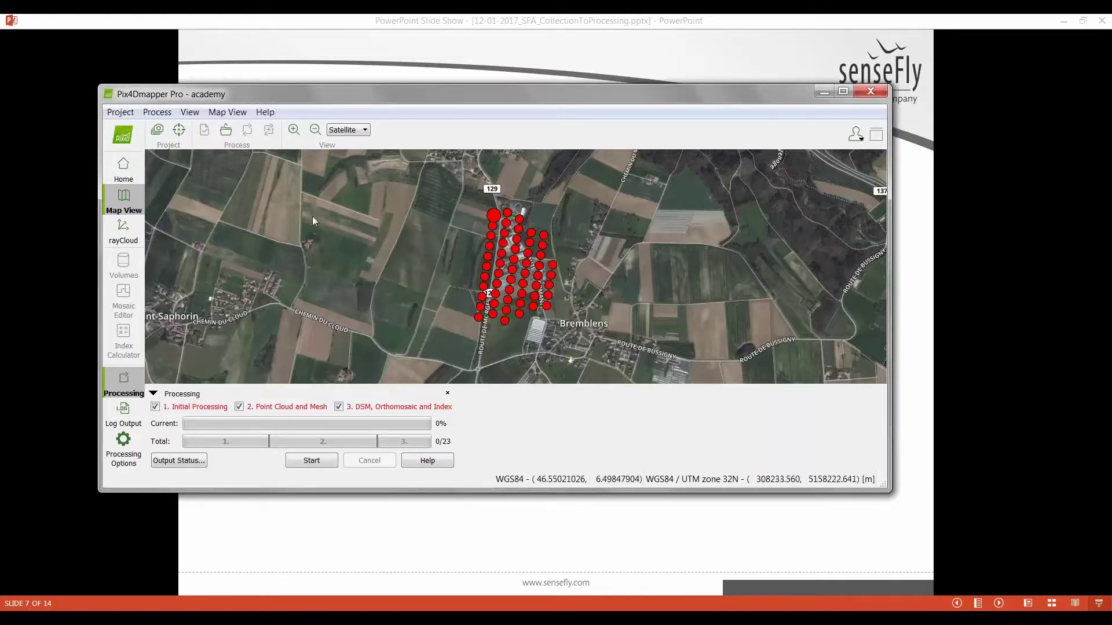
# Step: Open the academy project's folder and go up to the pix4d folder to check the subproject files
pyautogui.click(239, 125)
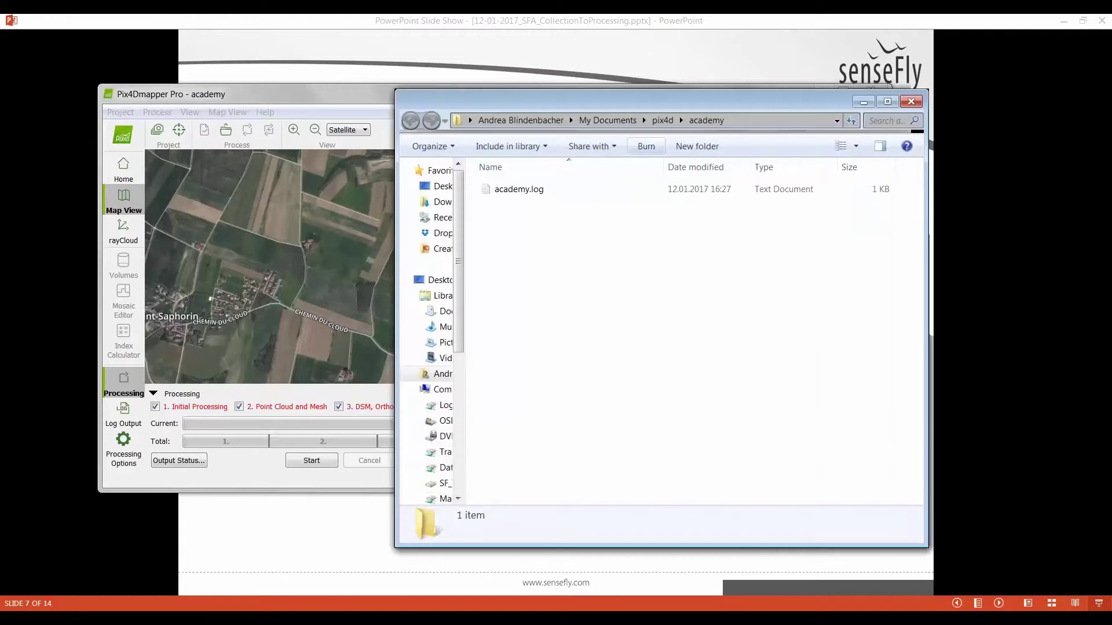
pyautogui.click(662, 120)
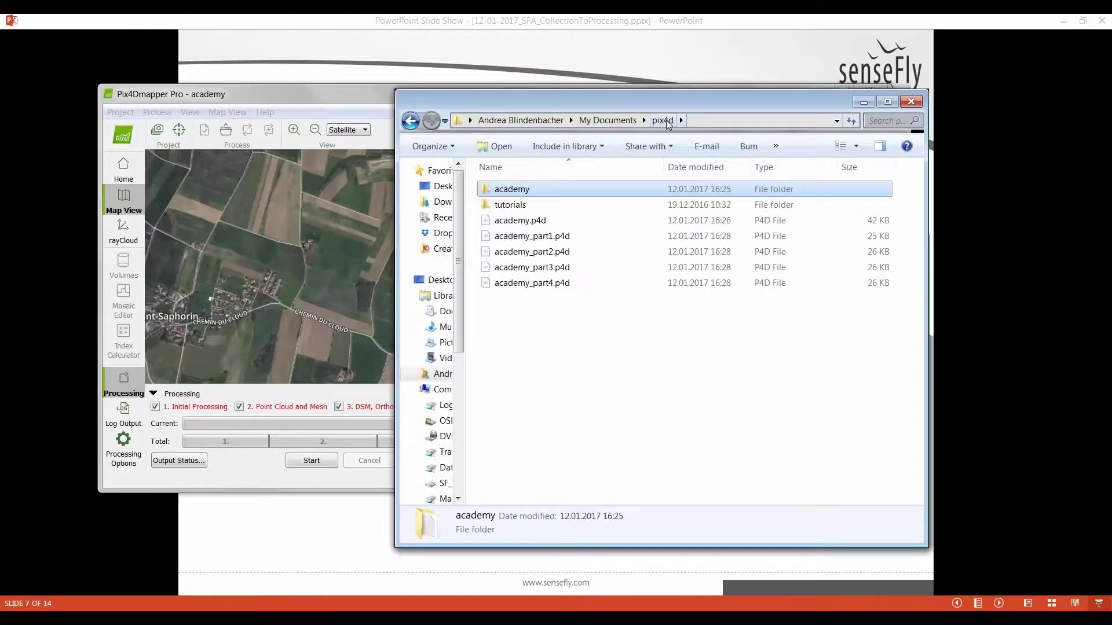
pyautogui.click(584, 386)
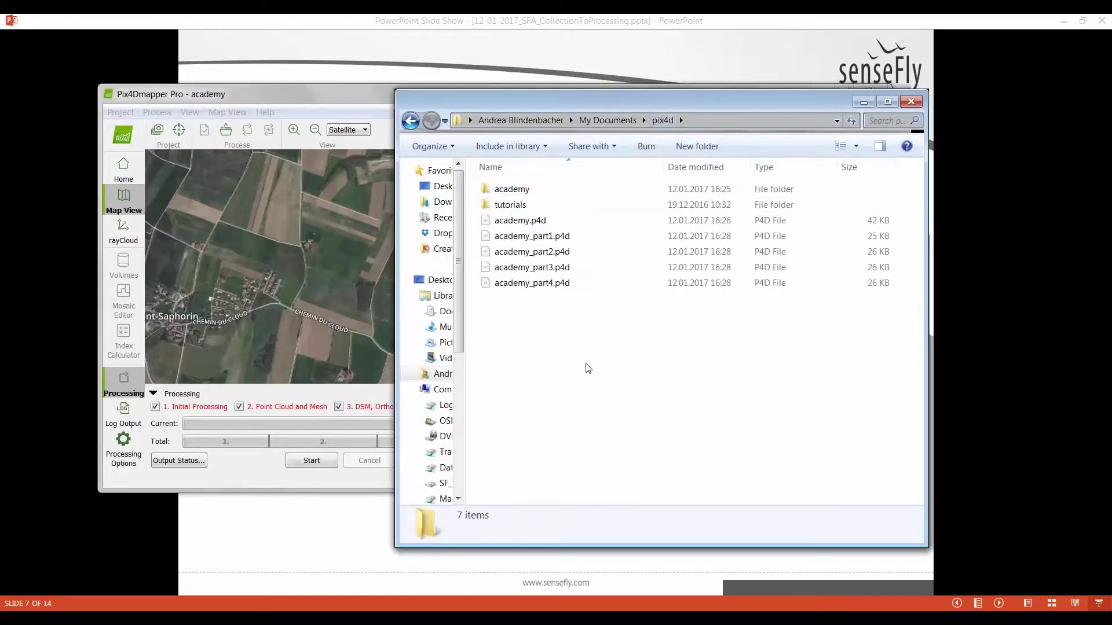
pyautogui.click(561, 223)
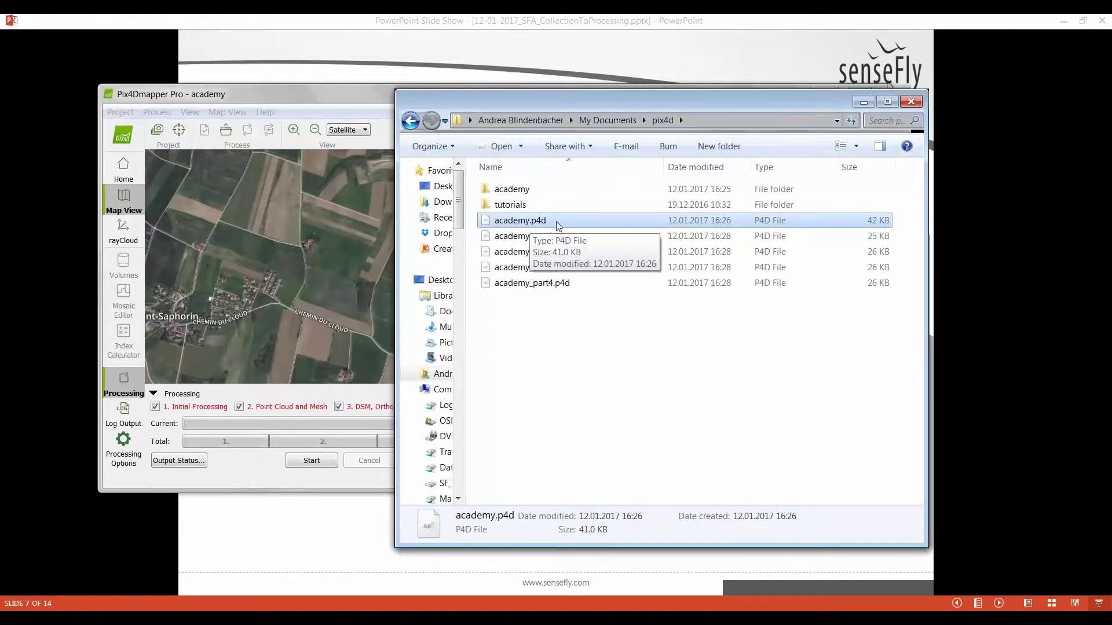
pyautogui.click(533, 401)
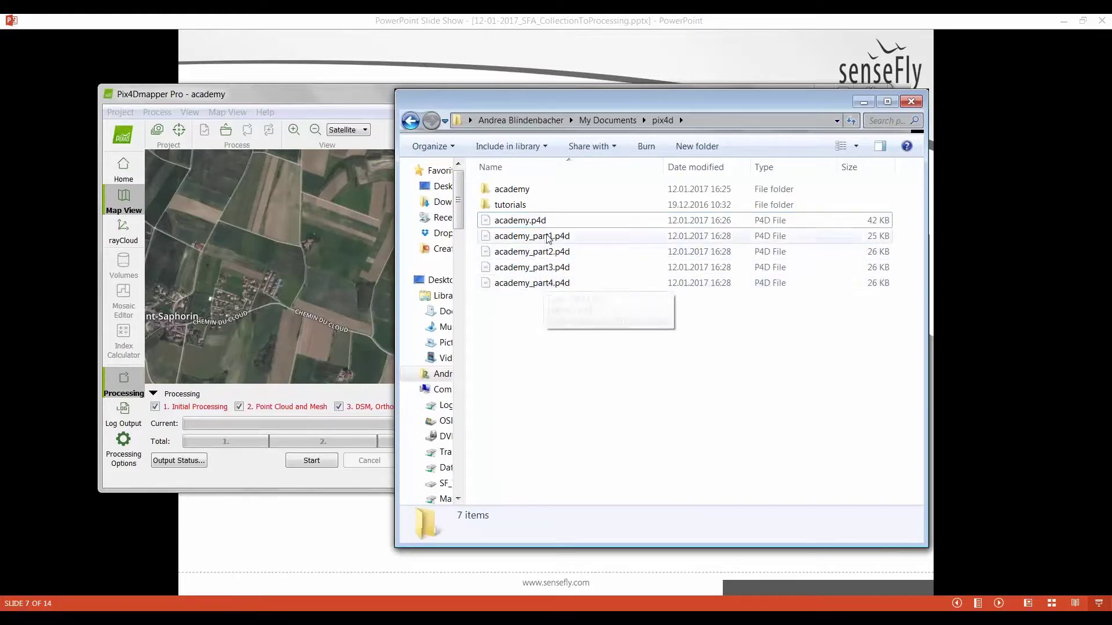
# Step: Open academy_part1.p4d and restrict its processing to Initial Processing, excluding Point Cloud and Mesh and DSM, Orthomosaic and Index
pyautogui.click(548, 237)
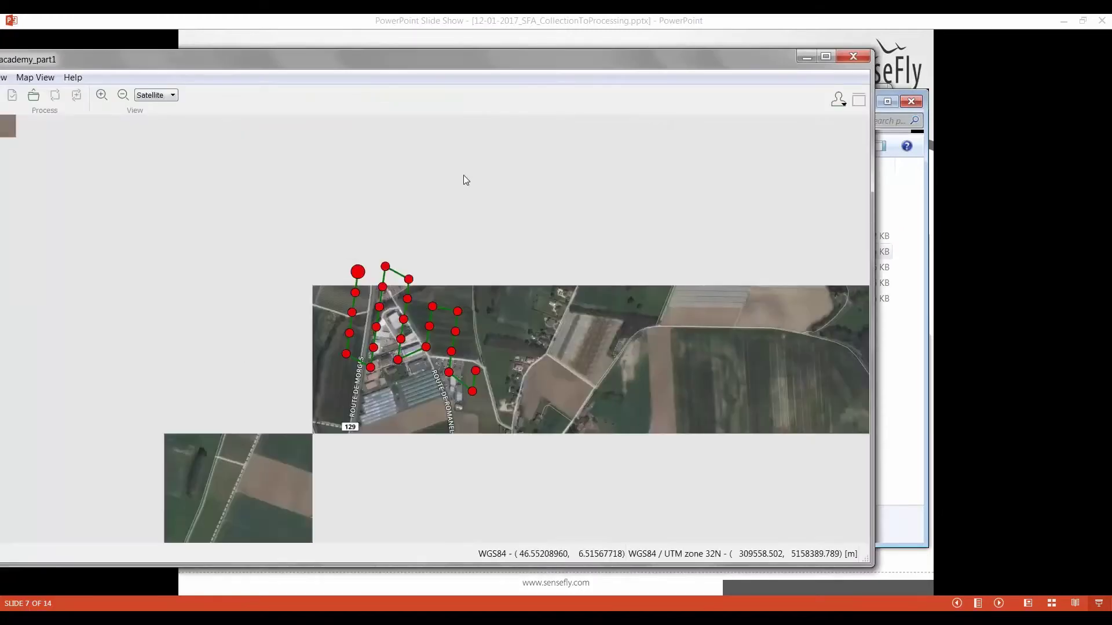
pyautogui.moveTo(635, 61); pyautogui.dragTo(723, 59)
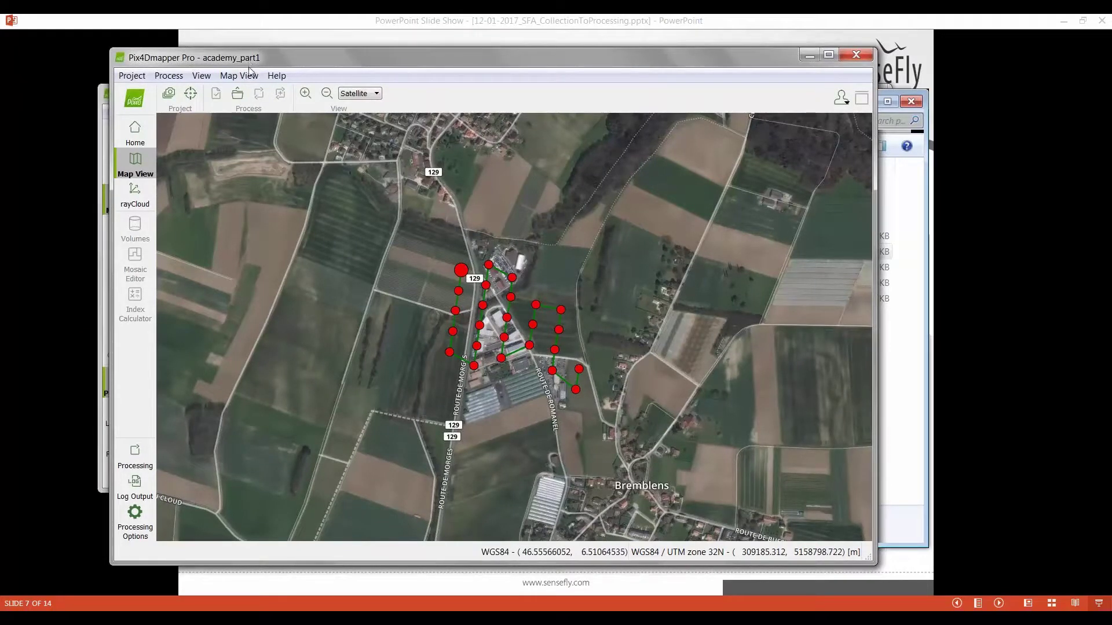
pyautogui.click(136, 465)
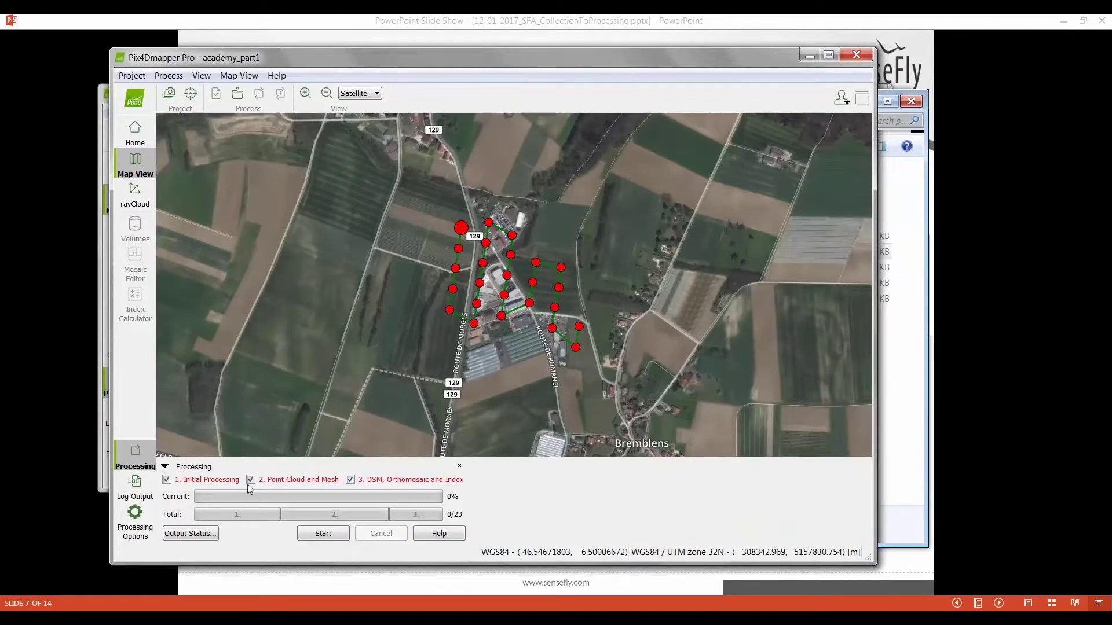
pyautogui.click(350, 479)
pyautogui.moveTo(381, 63); pyautogui.dragTo(864, 77)
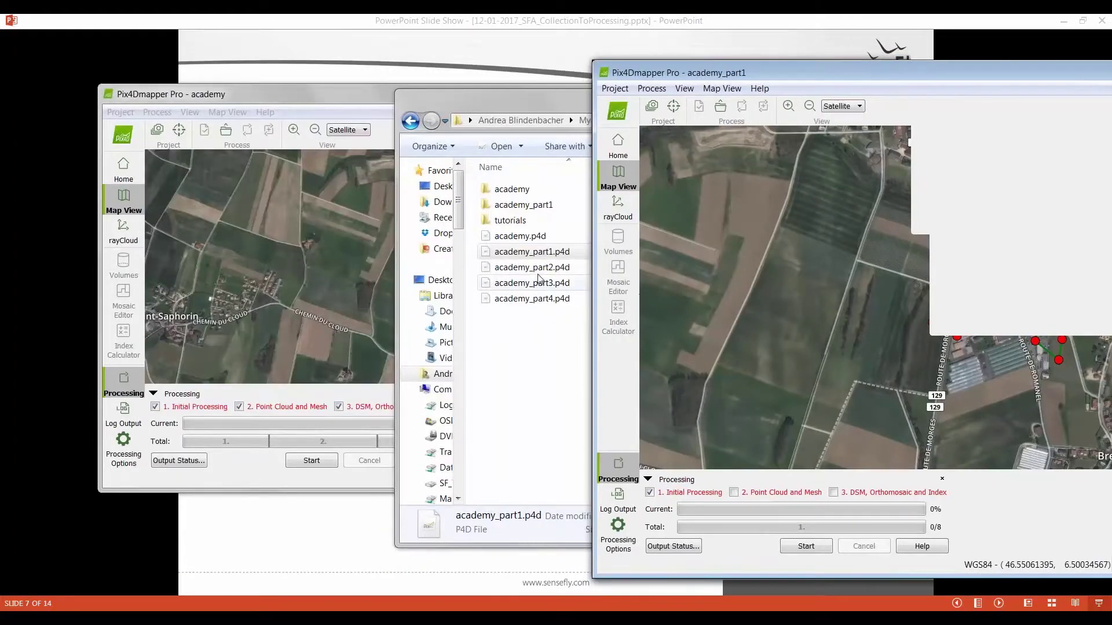
# Step: Close the academy_part1 project window and discard its changes
pyautogui.moveTo(773, 64); pyautogui.dragTo(330, 56)
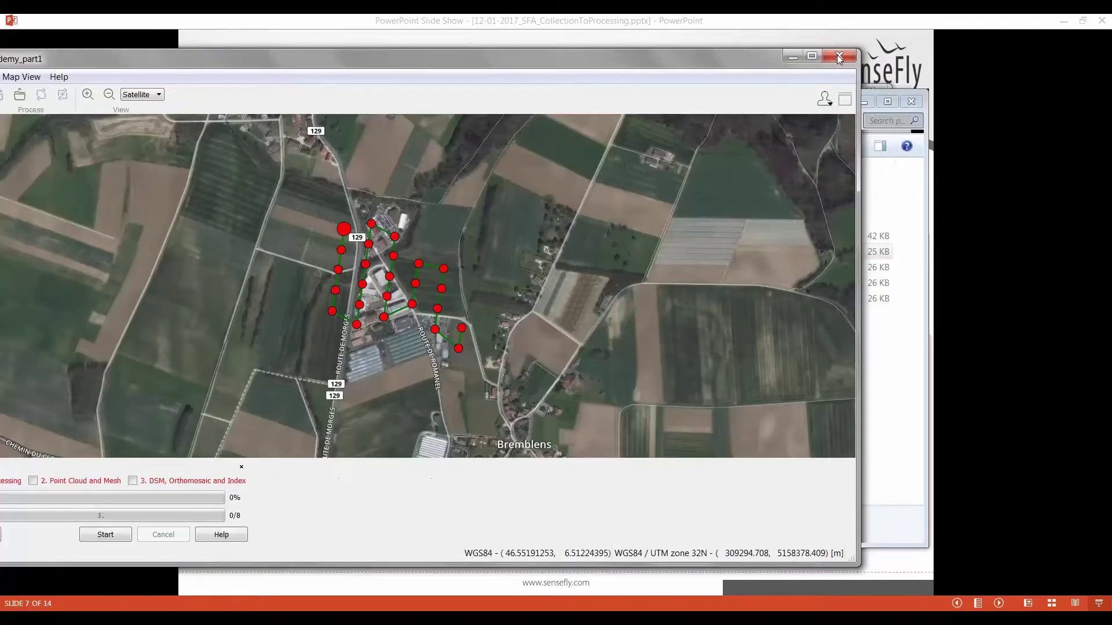
pyautogui.click(839, 58)
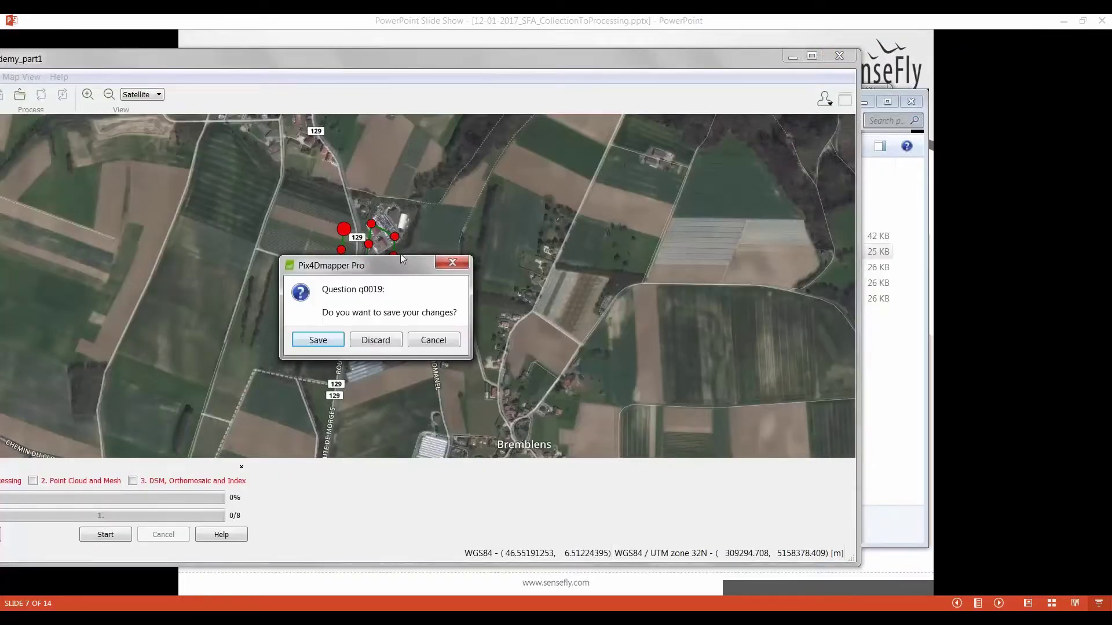
pyautogui.click(394, 340)
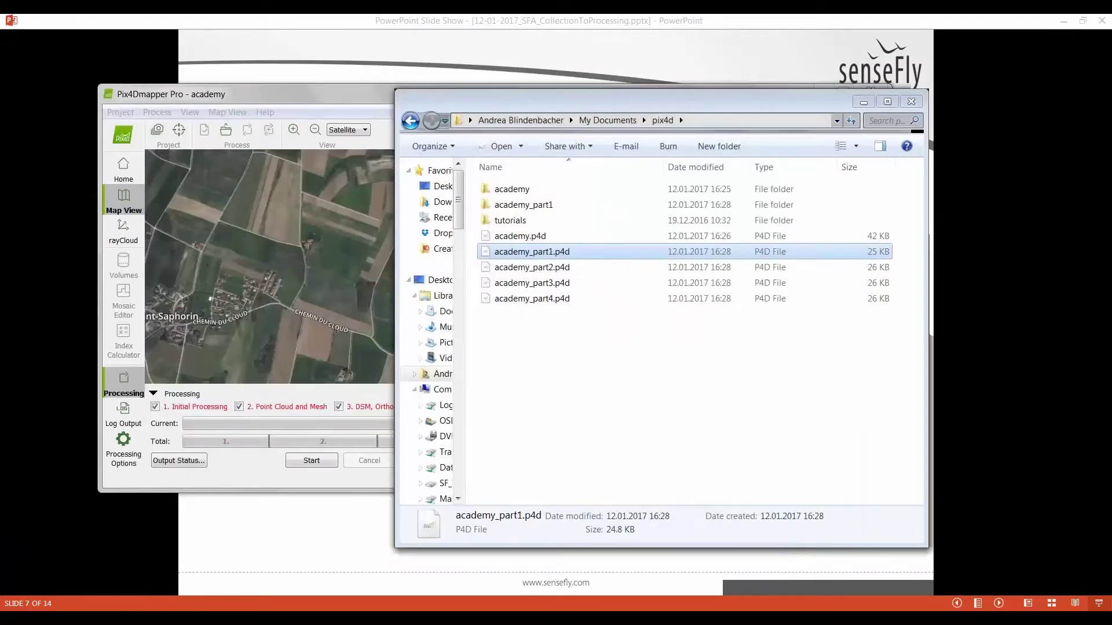
pyautogui.click(553, 359)
# Step: Begin a new project named academy-all in the pix4d folder, of the type Project Merged from Existing Projects
pyautogui.click(120, 111)
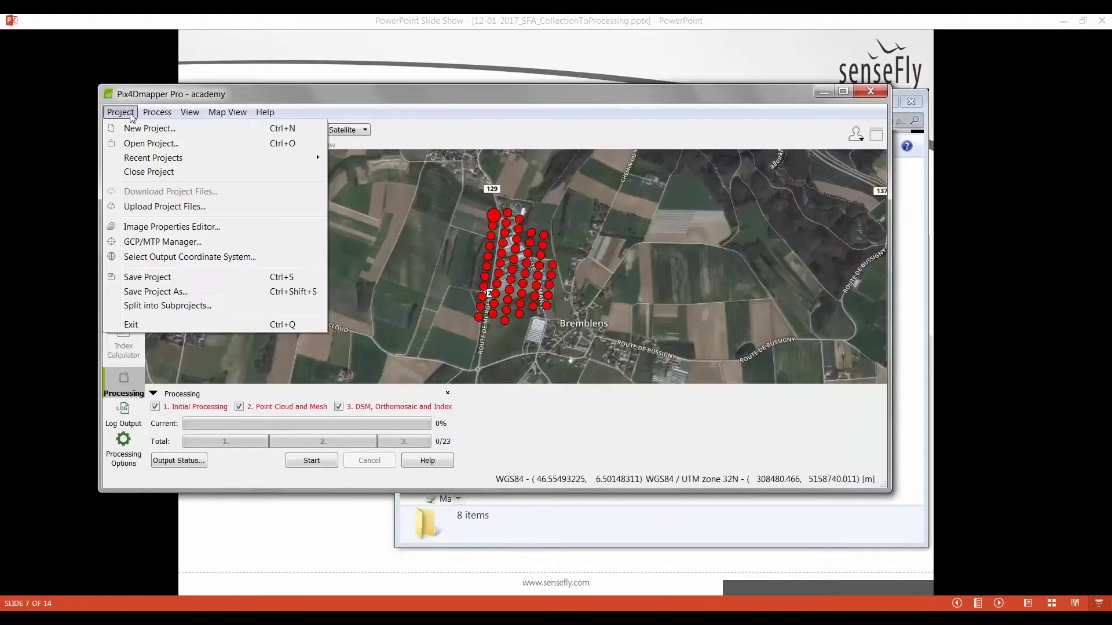
pyautogui.click(139, 132)
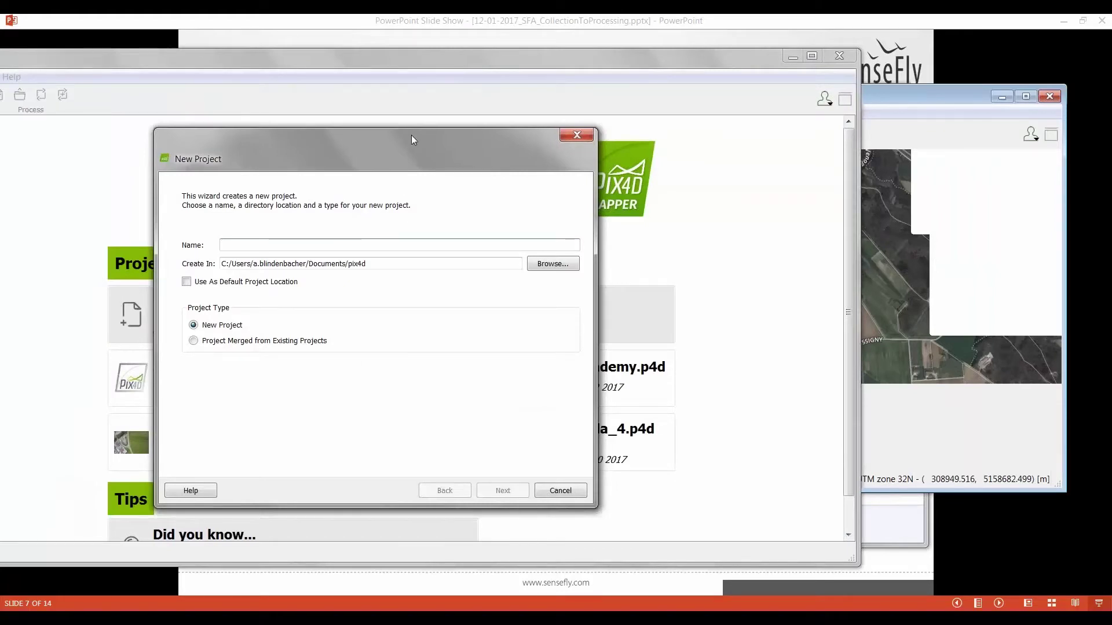
pyautogui.write('academy')
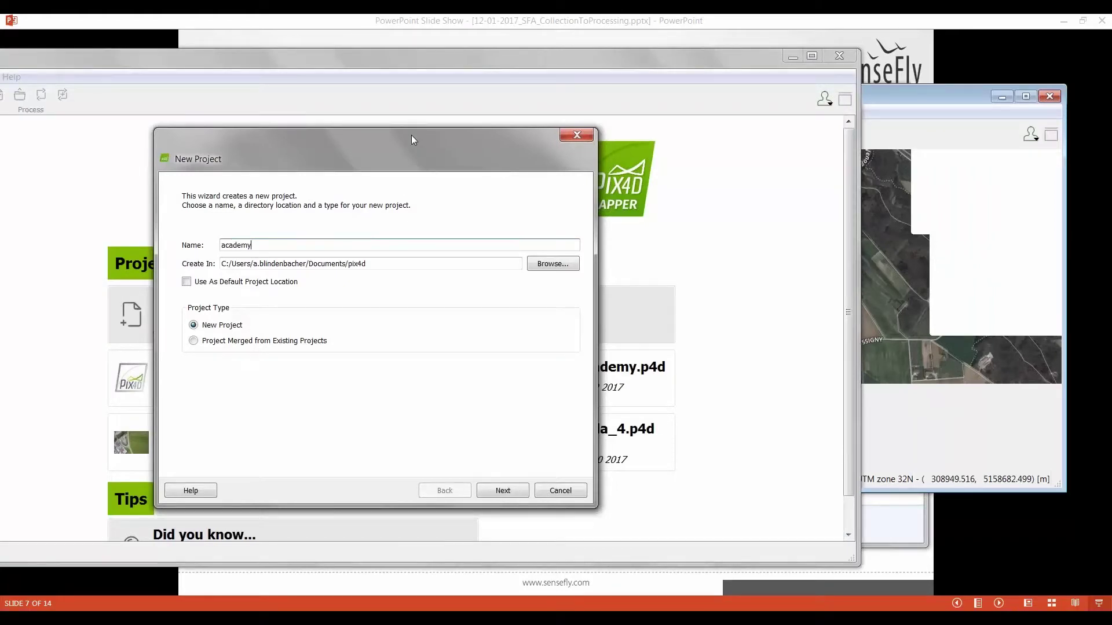
pyautogui.write('-all')
pyautogui.click(194, 342)
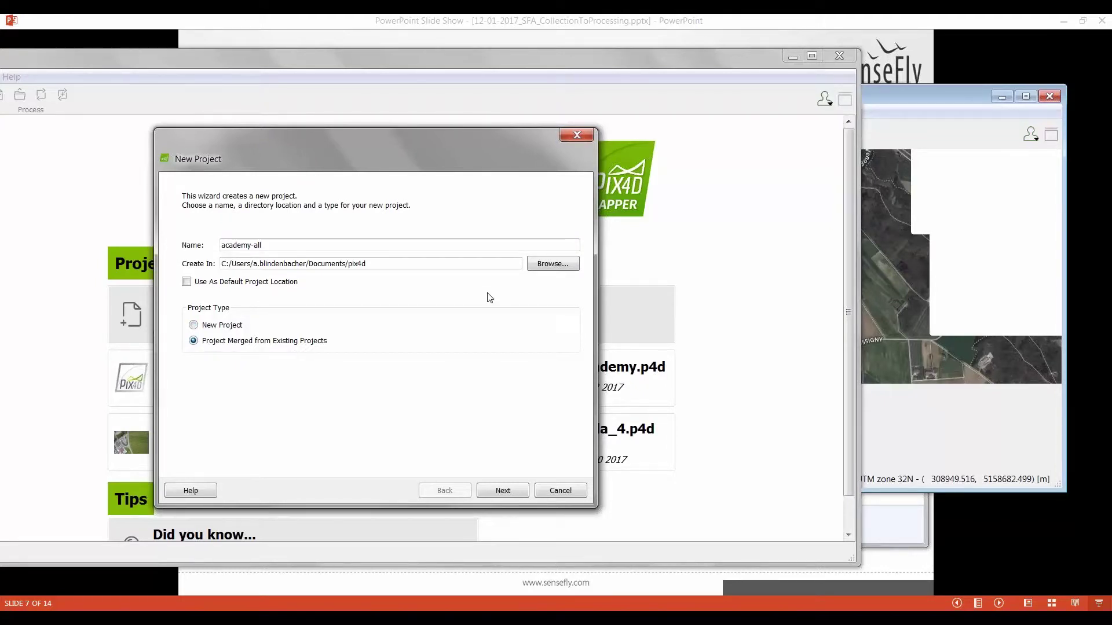
pyautogui.click(513, 491)
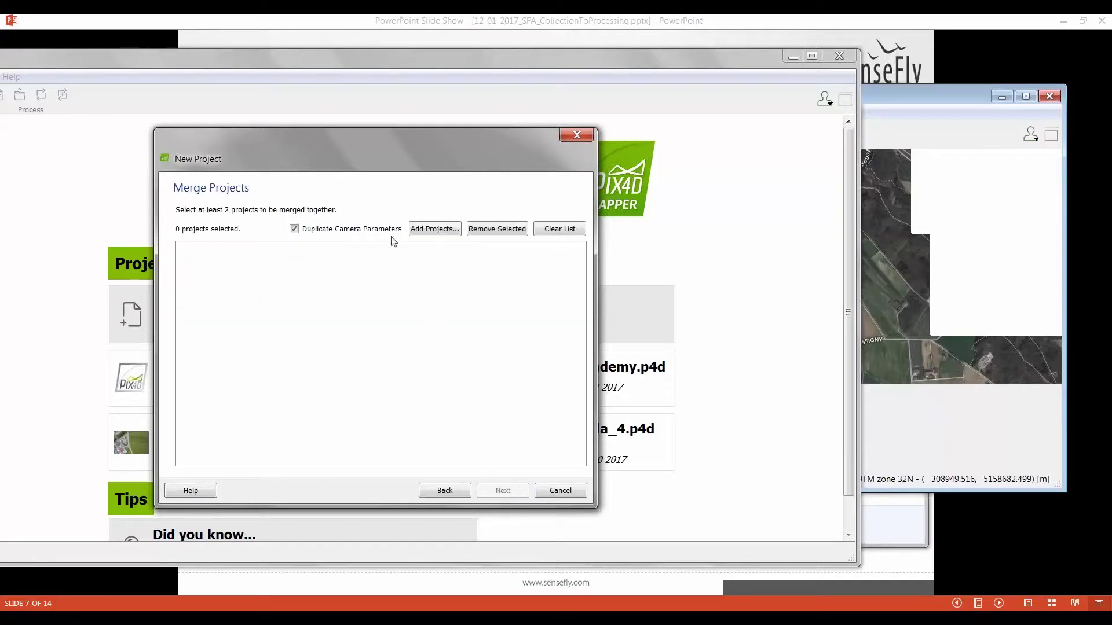
# Step: Add academy_part1.p4d, academy_part2.p4d, academy_part3.p4d and academy_part4.p4d to the projects being merged
pyautogui.click(421, 229)
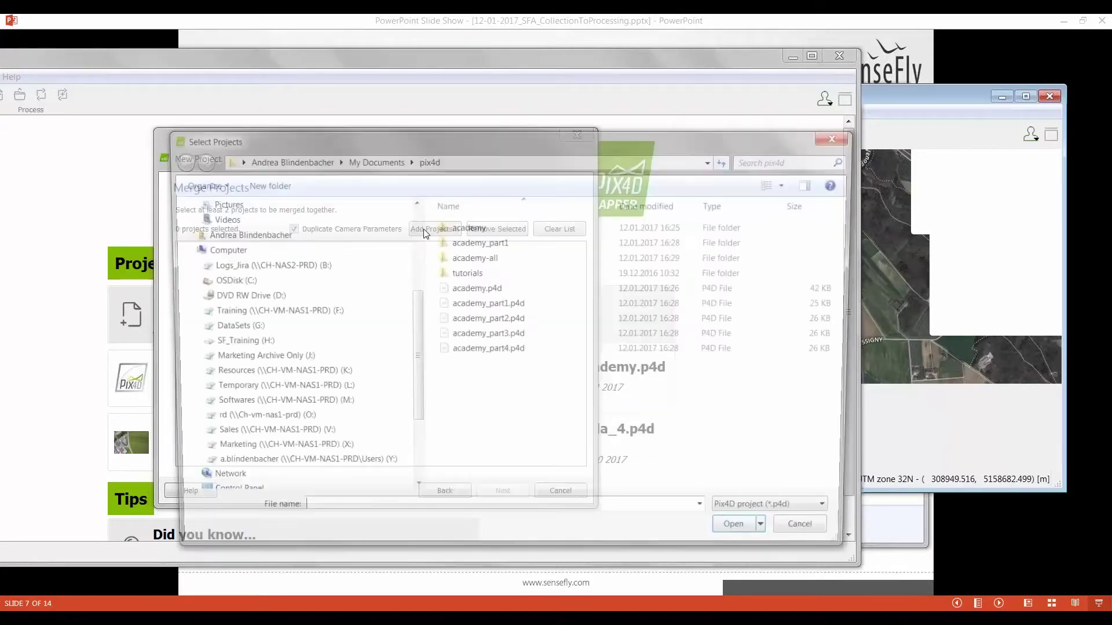
pyautogui.moveTo(479, 141); pyautogui.dragTo(720, 112)
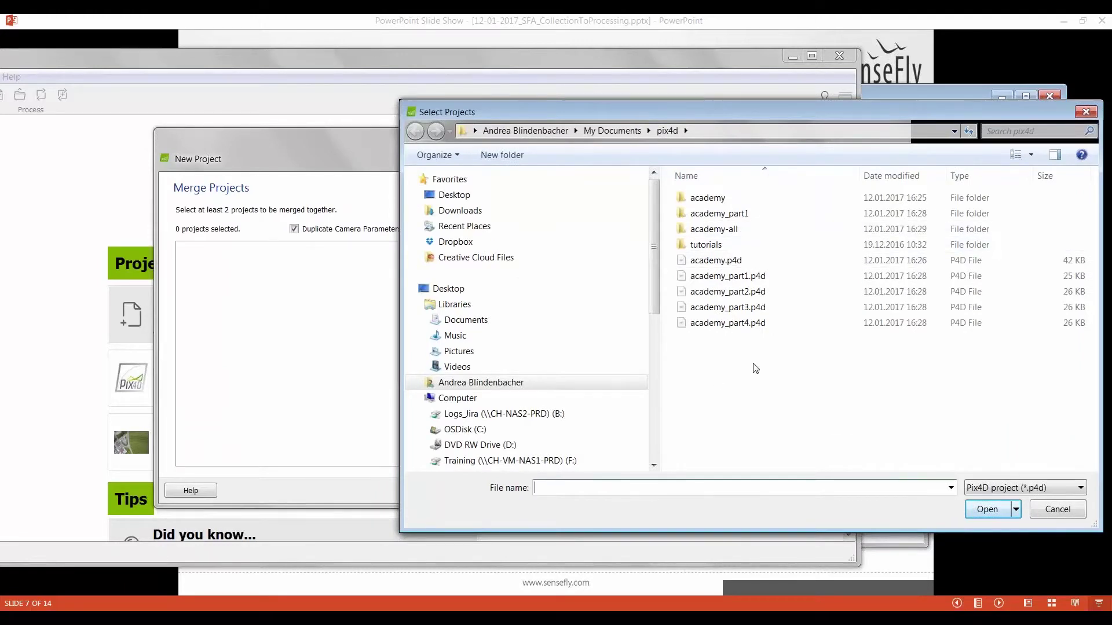
pyautogui.moveTo(786, 353); pyautogui.dragTo(736, 278)
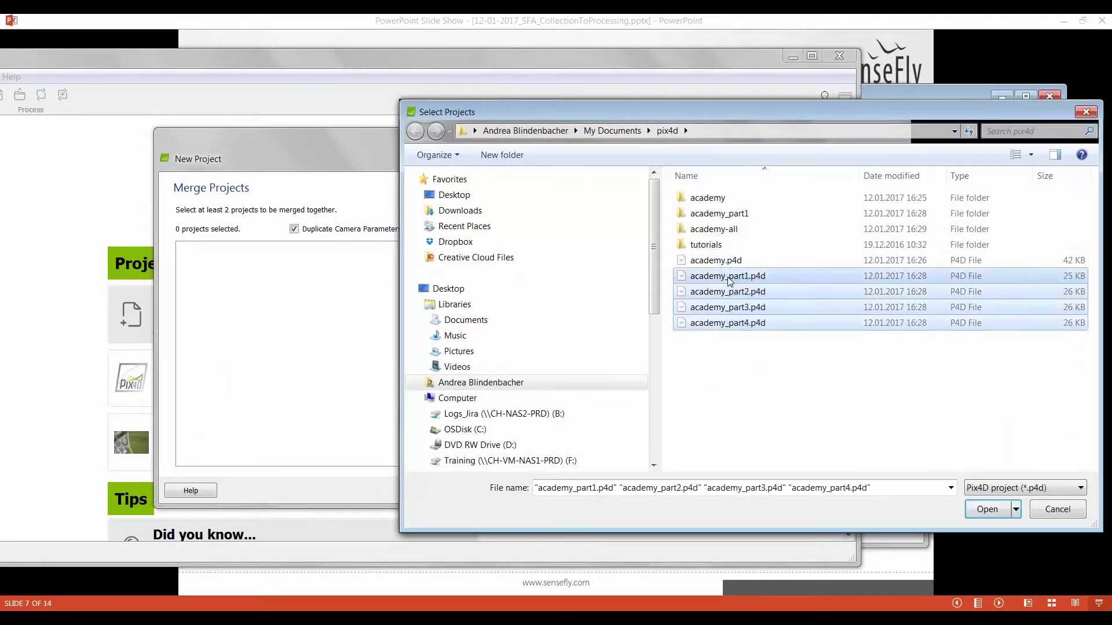
pyautogui.click(986, 509)
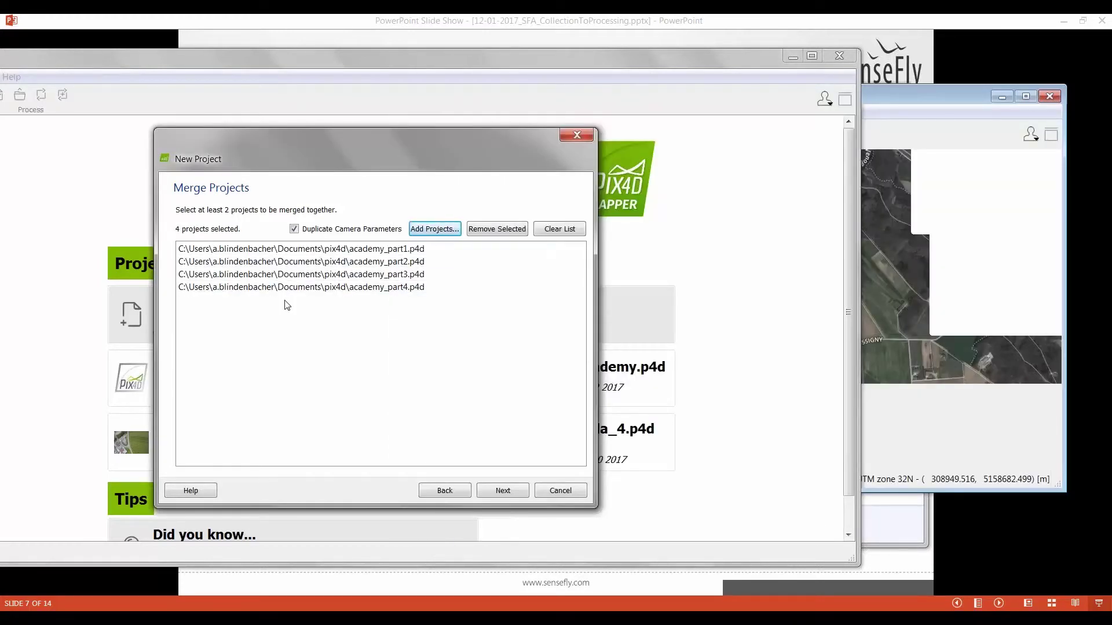
# Step: Merge the selected subprojects, treating objects with the same name and type as identical, and create the project
pyautogui.click(502, 491)
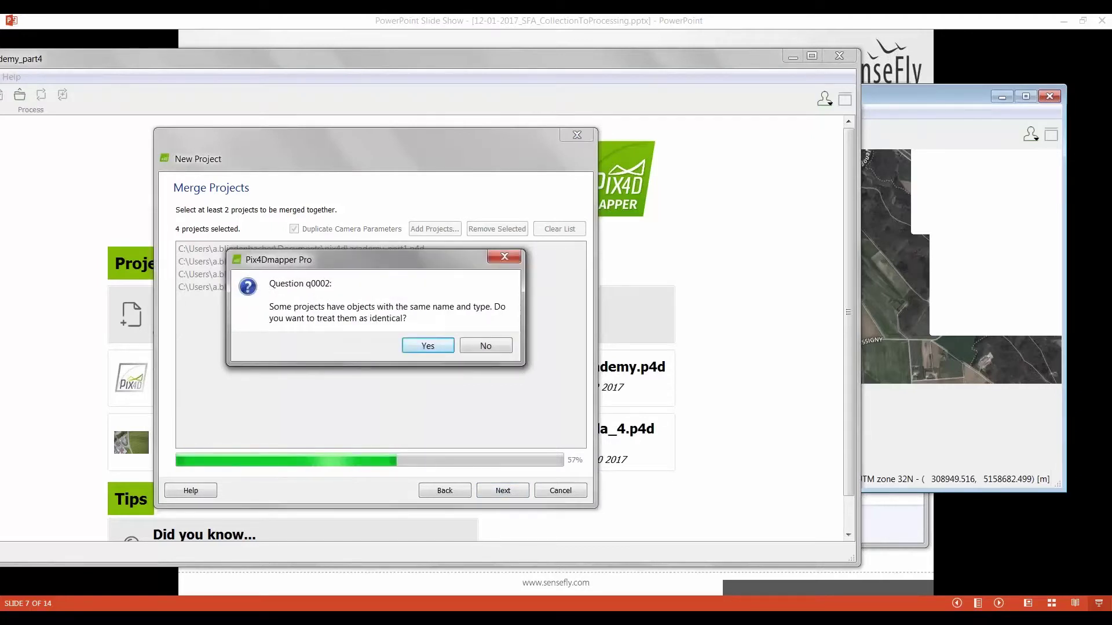
pyautogui.click(428, 346)
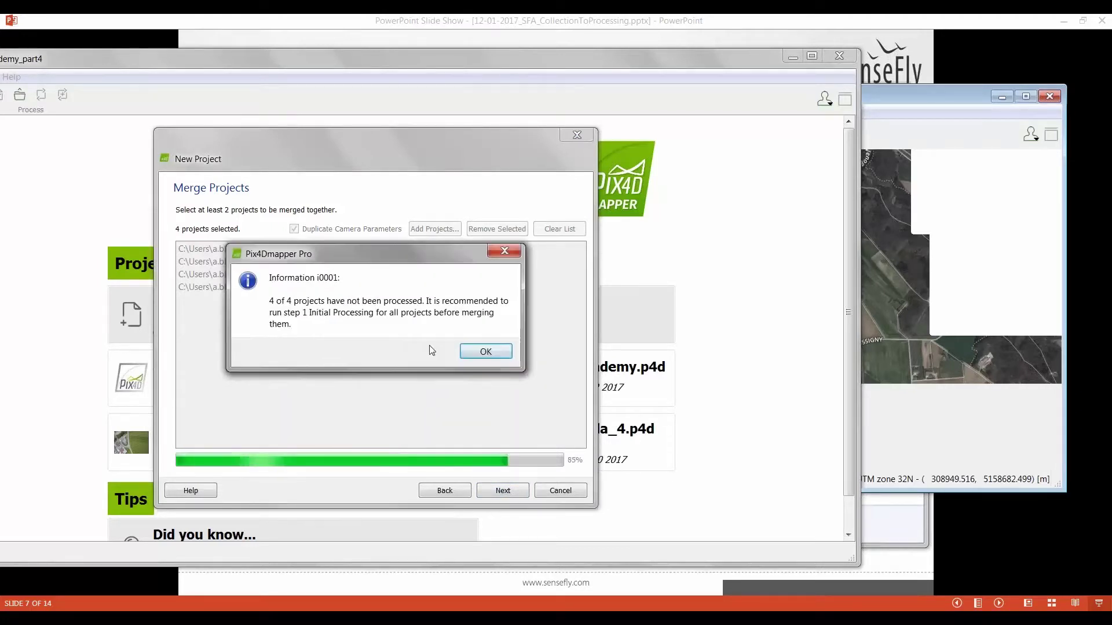
pyautogui.click(489, 354)
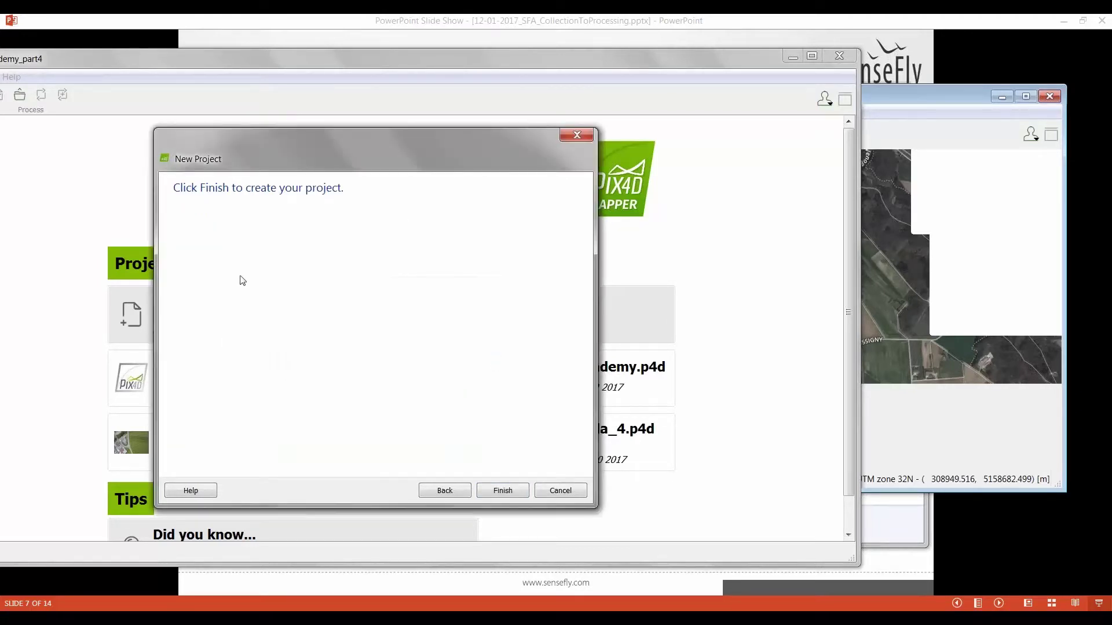
pyautogui.click(502, 490)
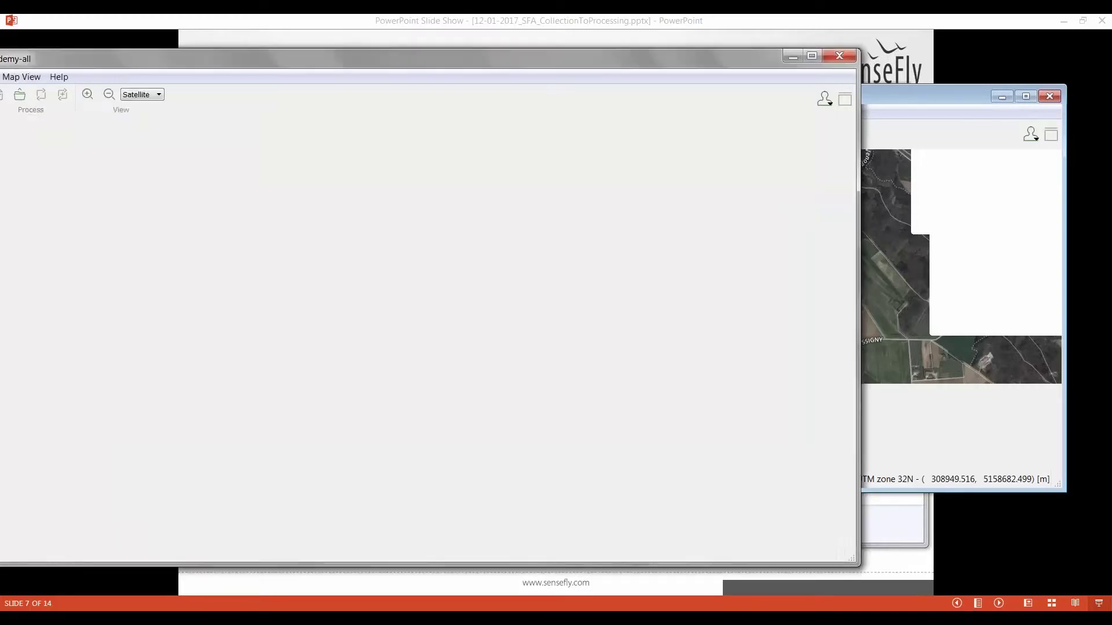
# Step: Move the academy-all project window fully into view and narrow it
pyautogui.moveTo(279, 58); pyautogui.dragTo(395, 50)
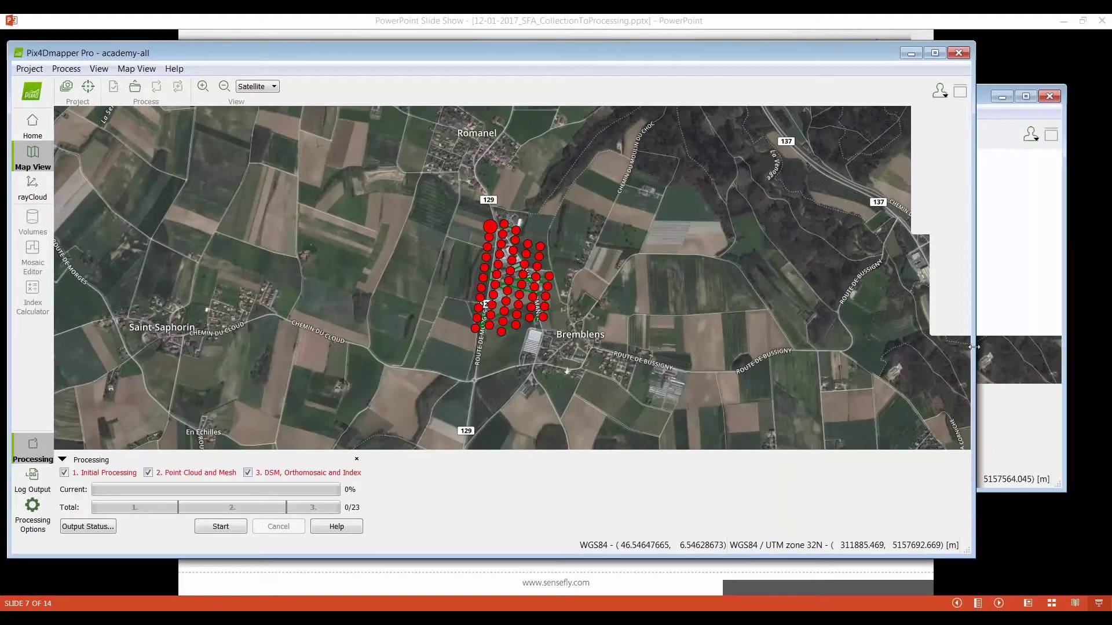
pyautogui.moveTo(974, 347); pyautogui.dragTo(817, 346)
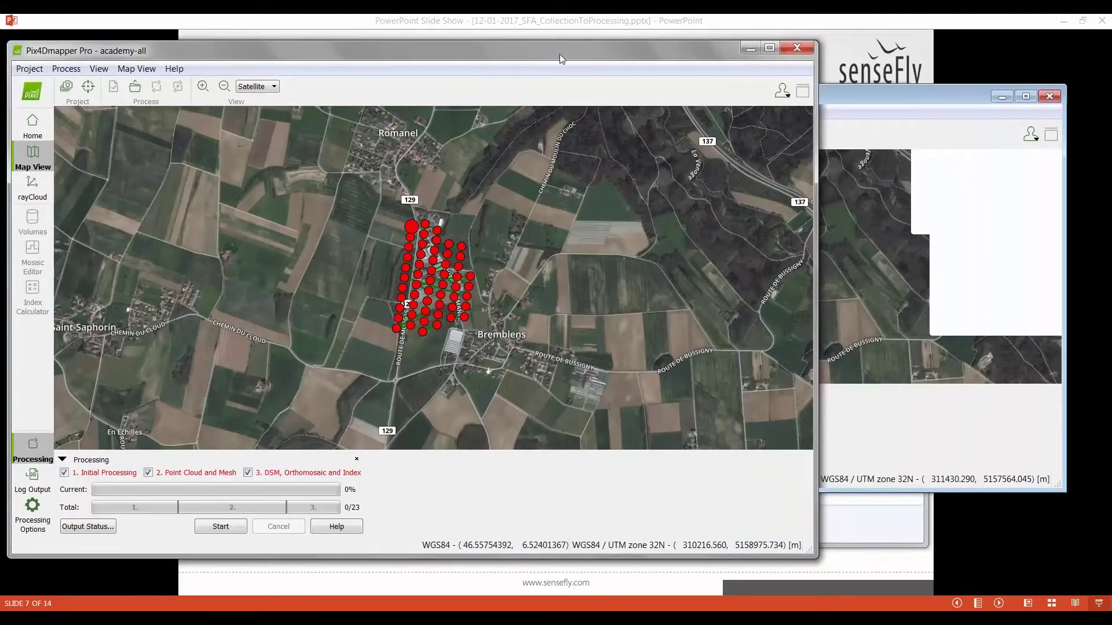
pyautogui.moveTo(559, 55); pyautogui.dragTo(639, 54)
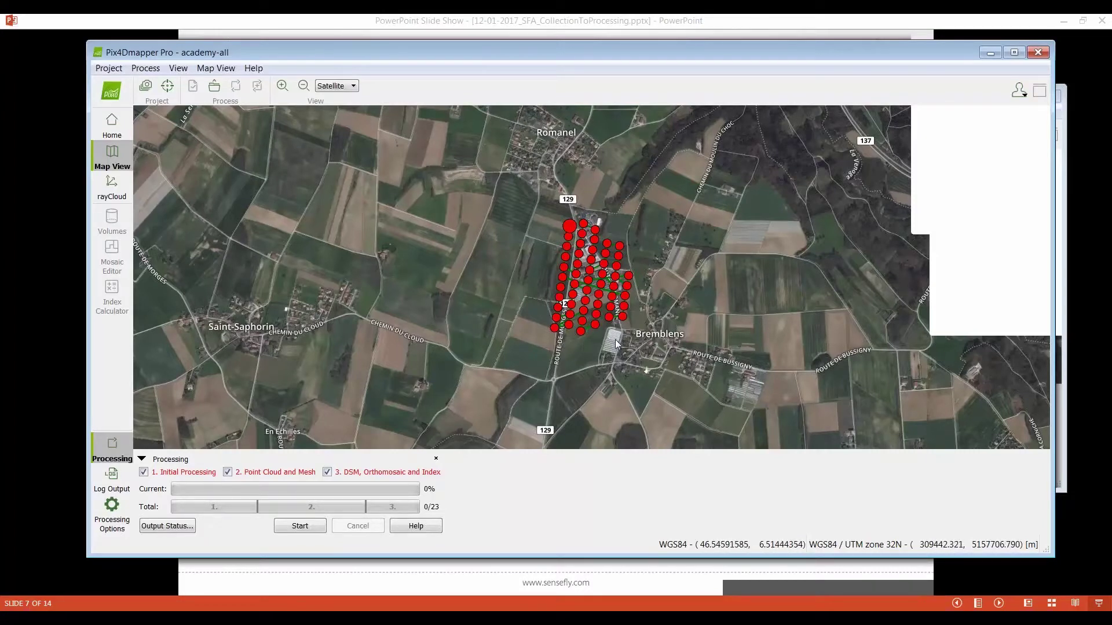
pyautogui.moveTo(568, 50); pyautogui.dragTo(548, 50)
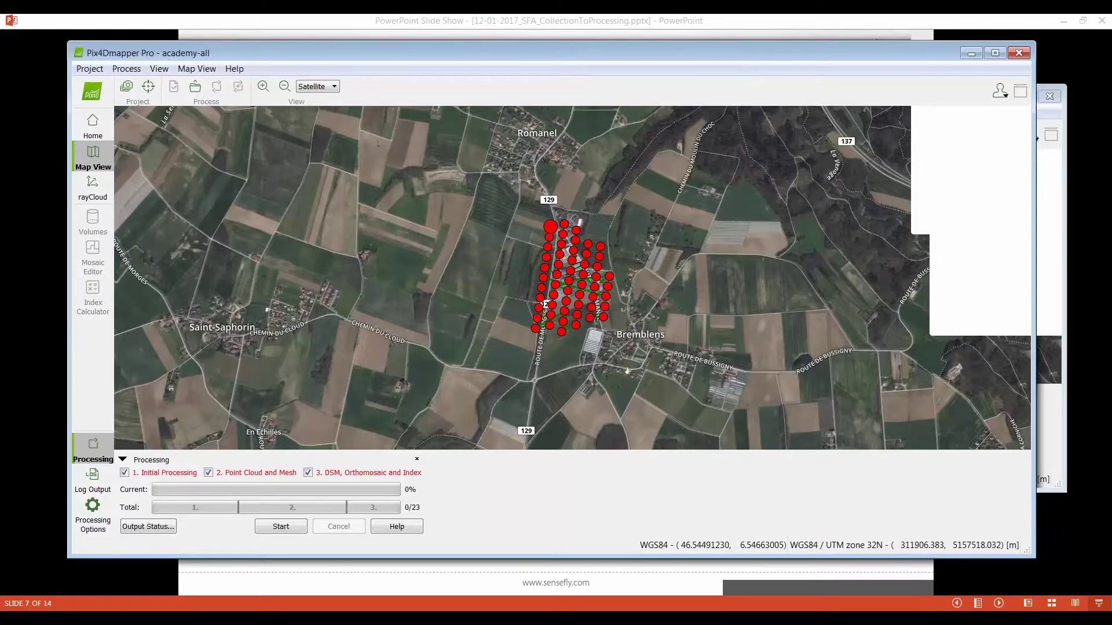
pyautogui.moveTo(1036, 138); pyautogui.dragTo(830, 138)
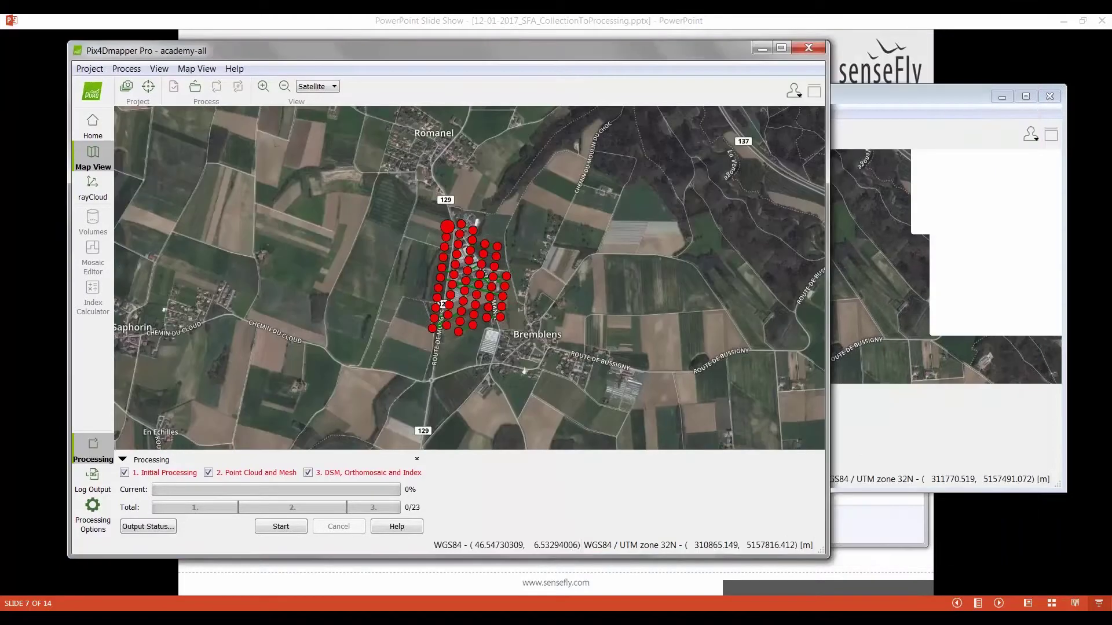
pyautogui.click(91, 69)
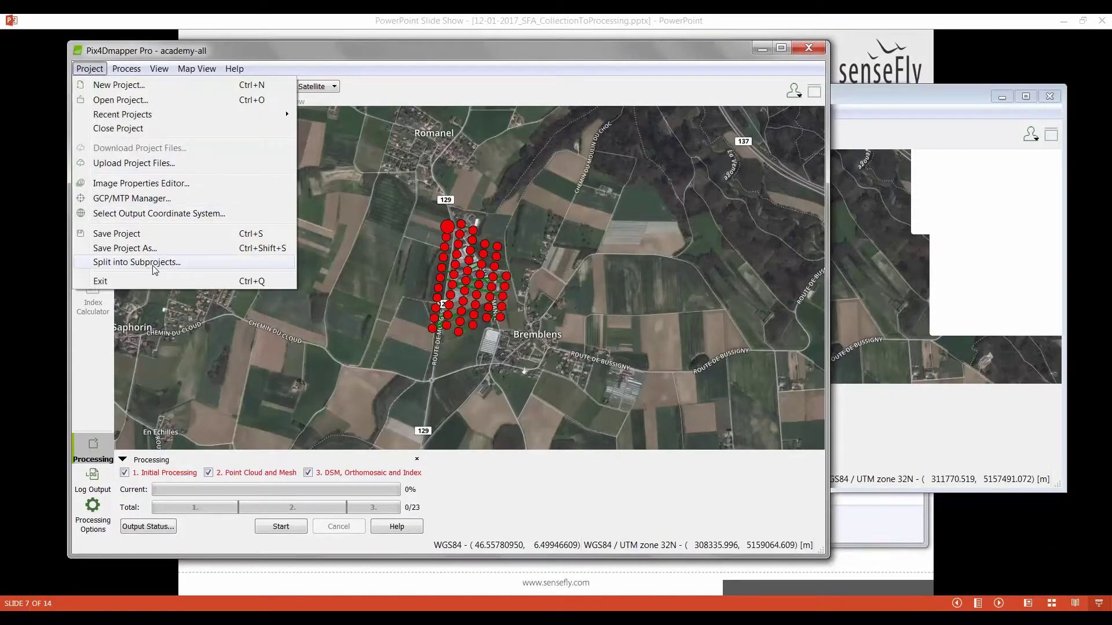
pyautogui.click(384, 50)
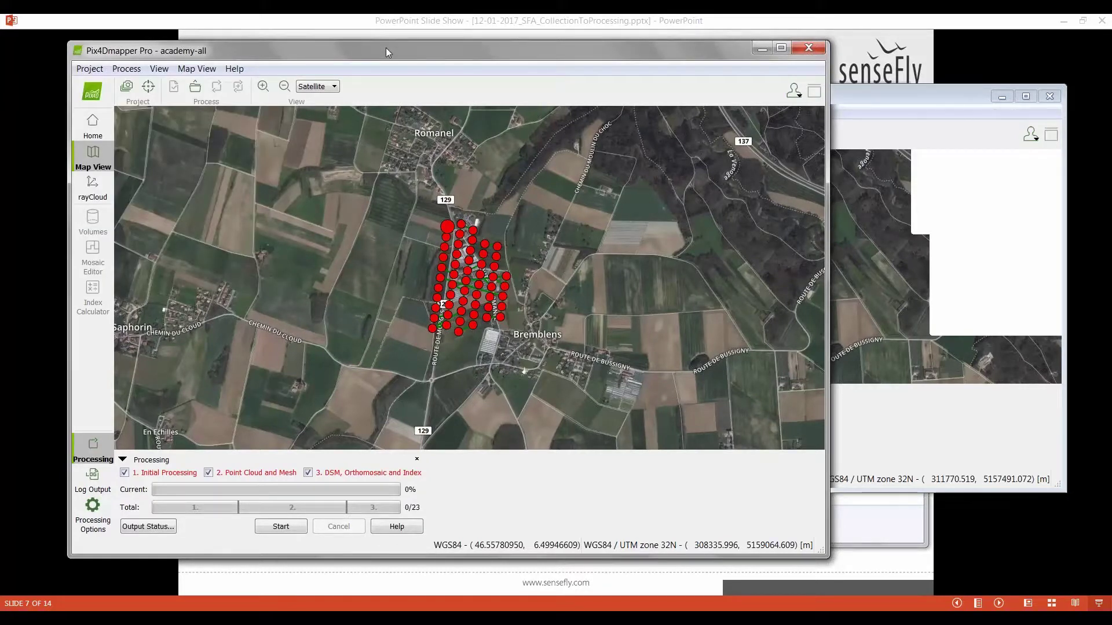
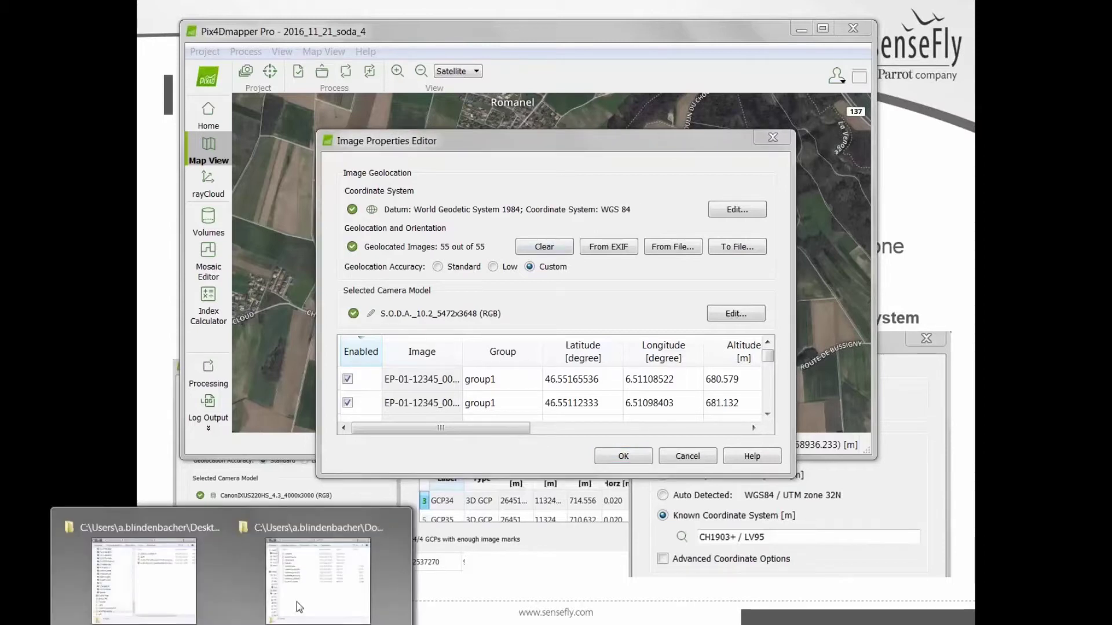
pyautogui.moveTo(344, 590)
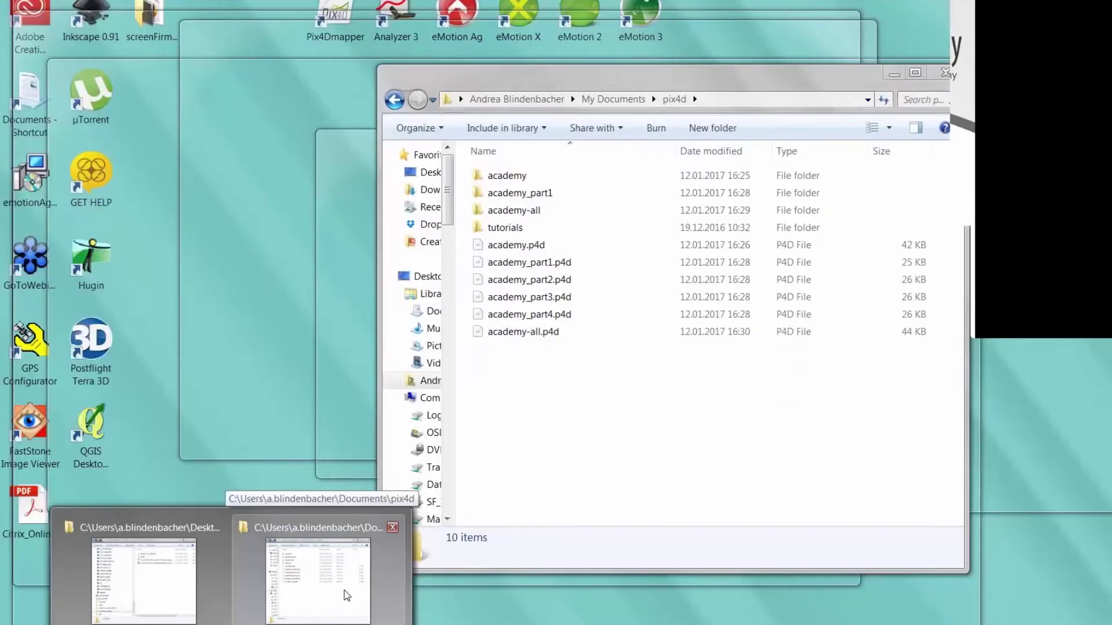
pyautogui.click(344, 589)
pyautogui.doubleClick(542, 173)
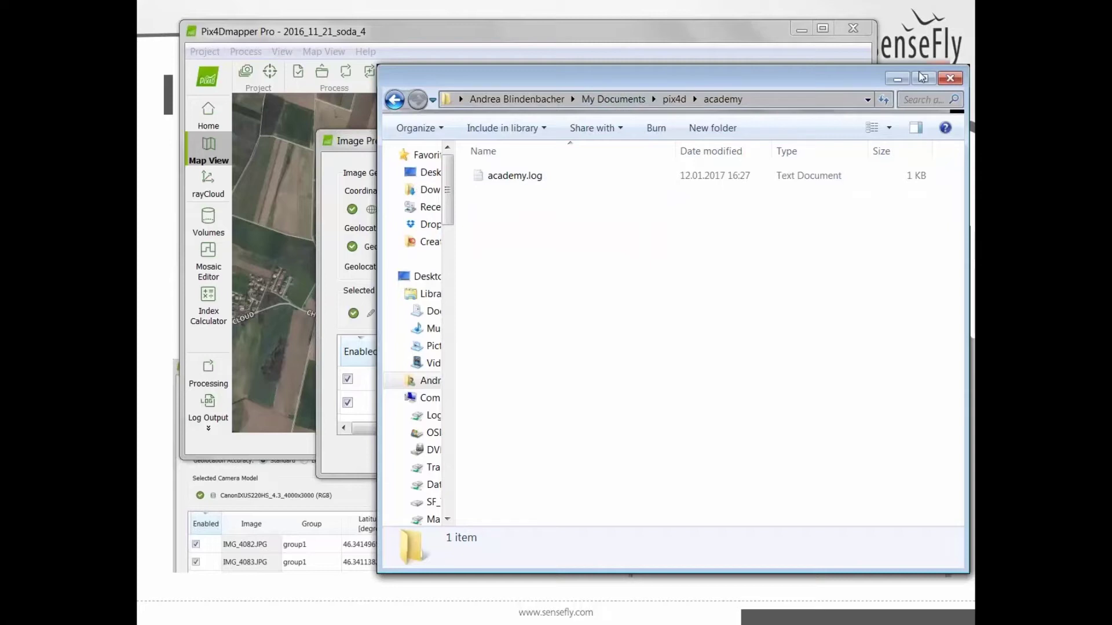
pyautogui.click(897, 79)
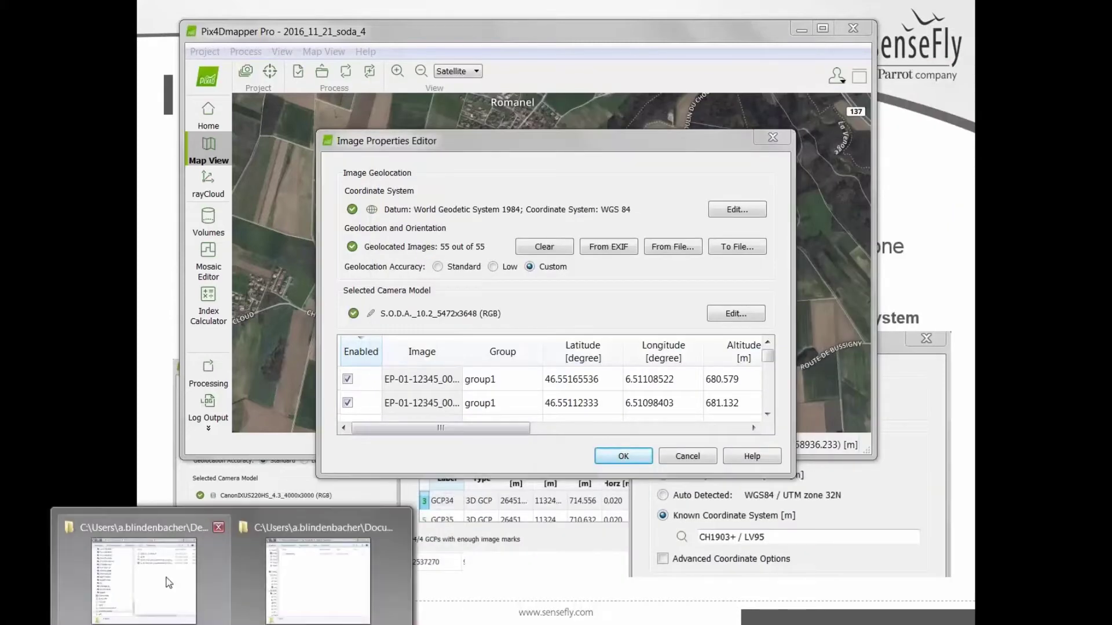
# Step: Switch to the file explorer, open the 2016-11-21_SODA_4 folder and locate 2016_11_21_soda_geoinfo.txt, then minimize the folder window
pyautogui.click(169, 582)
pyautogui.doubleClick(374, 154)
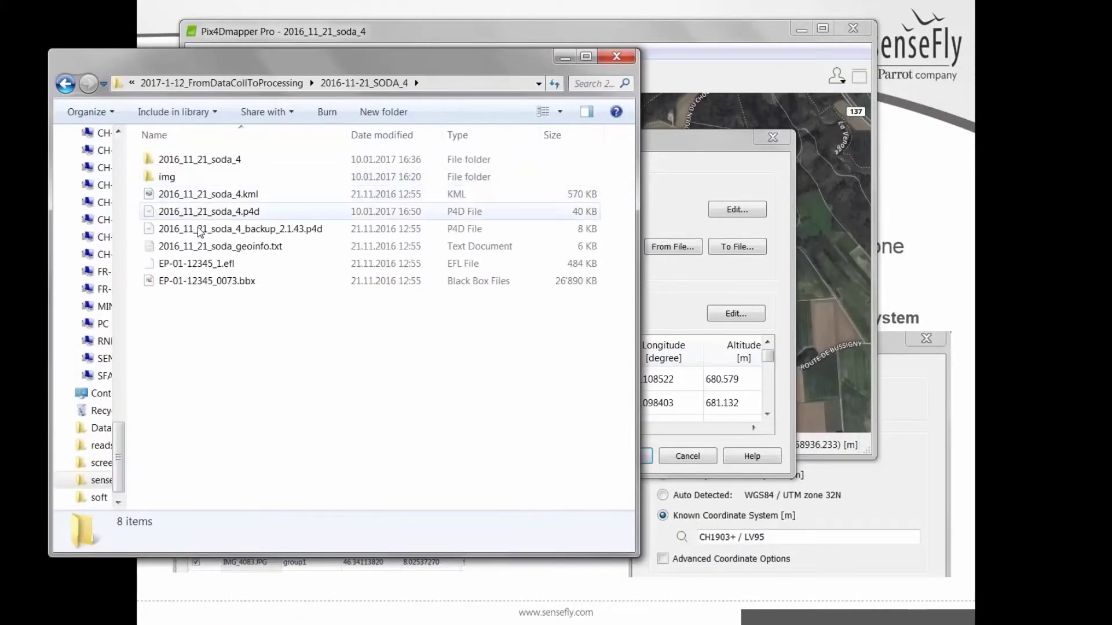
pyautogui.click(243, 247)
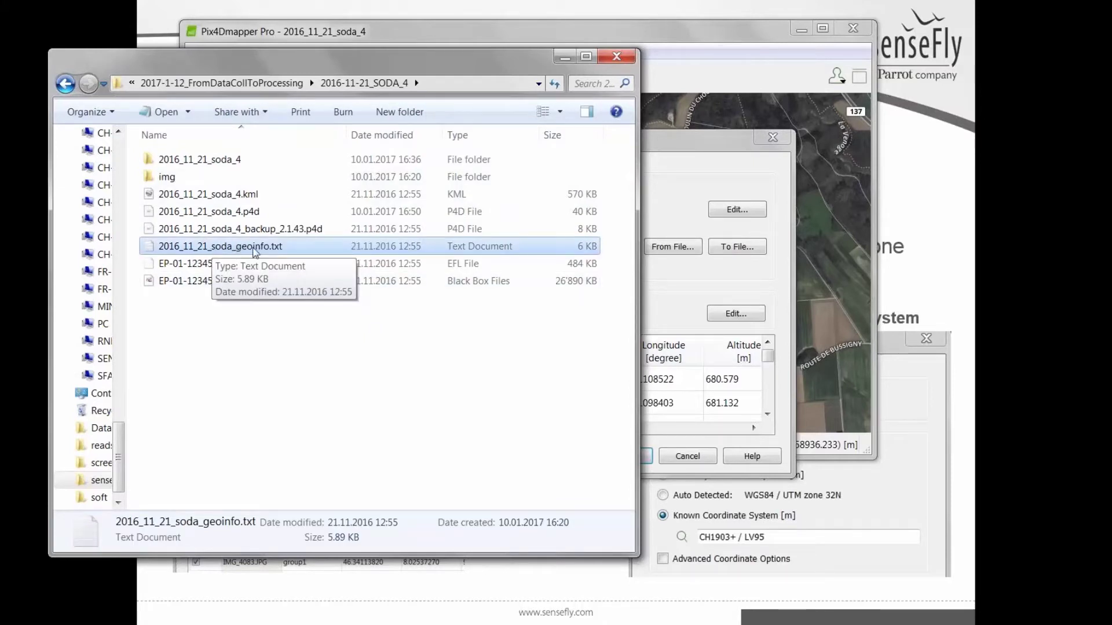
pyautogui.click(197, 329)
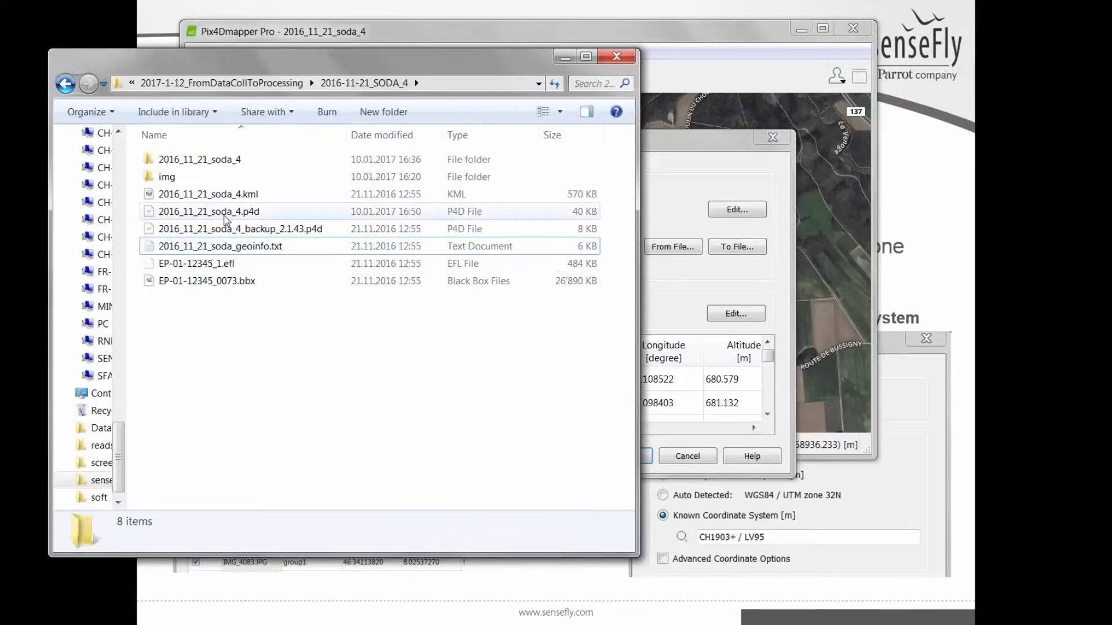
pyautogui.click(231, 246)
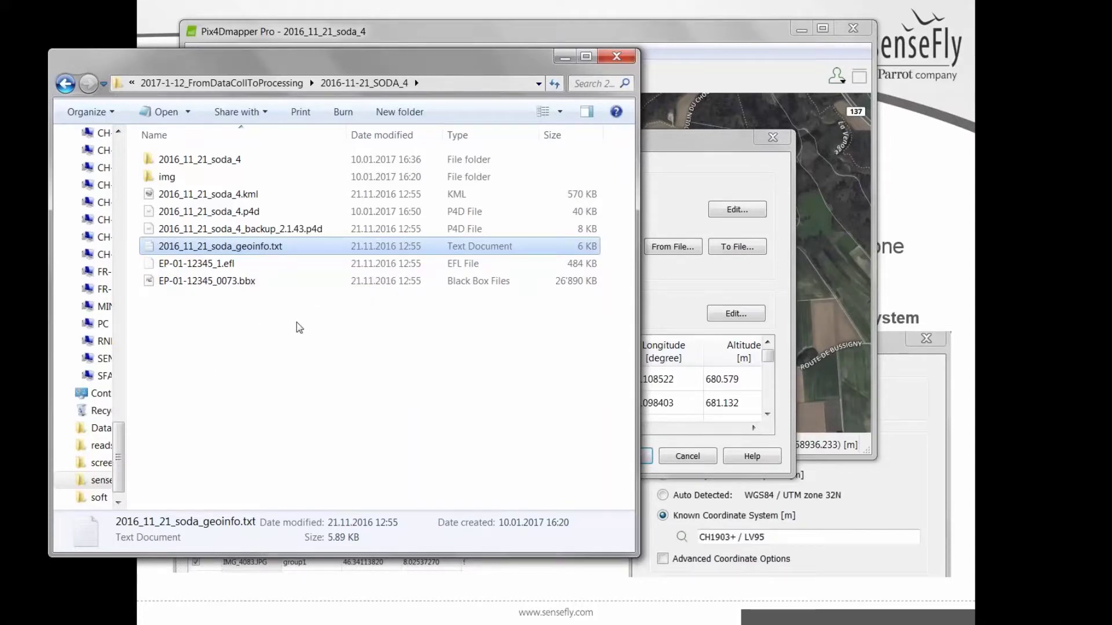
pyautogui.click(568, 56)
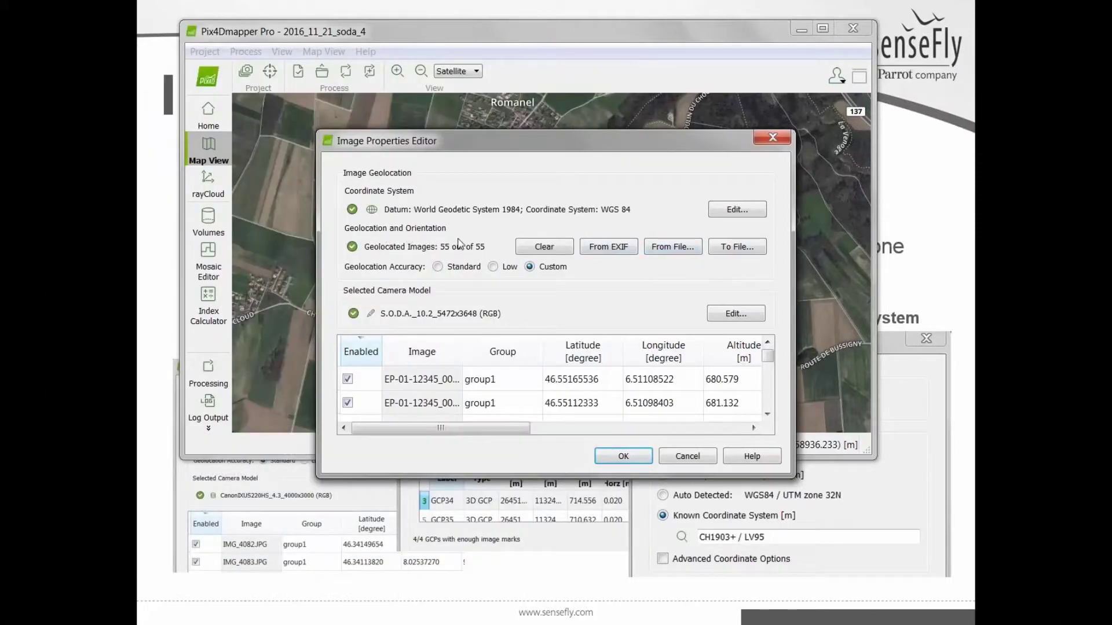
# Step: Check the file formats available for importing image geolocation from a file, and leave without importing
pyautogui.click(688, 250)
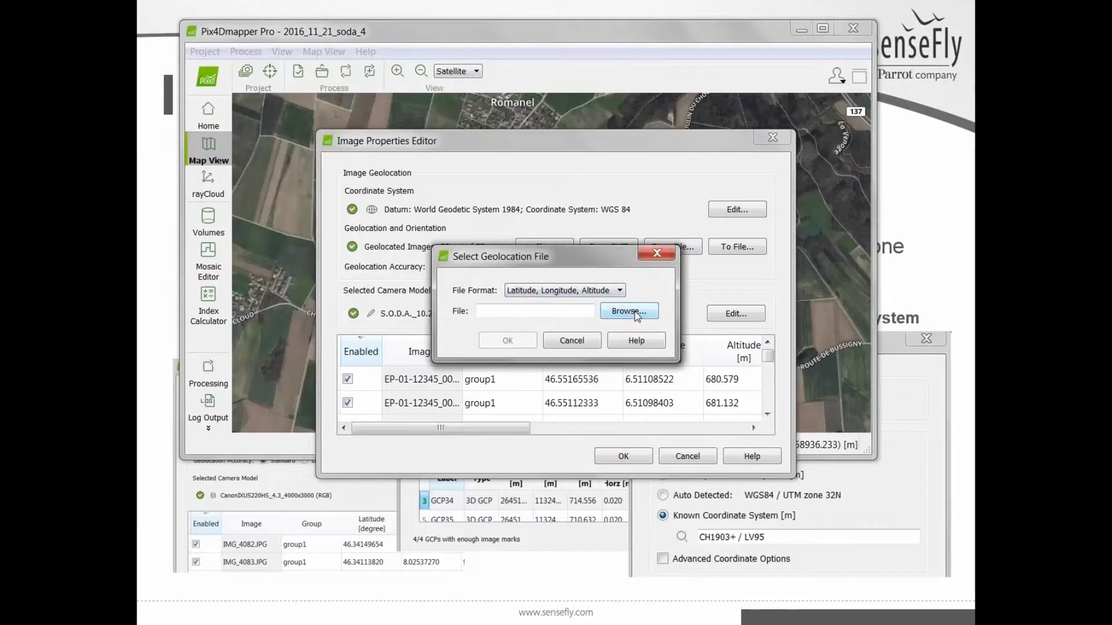
pyautogui.click(611, 291)
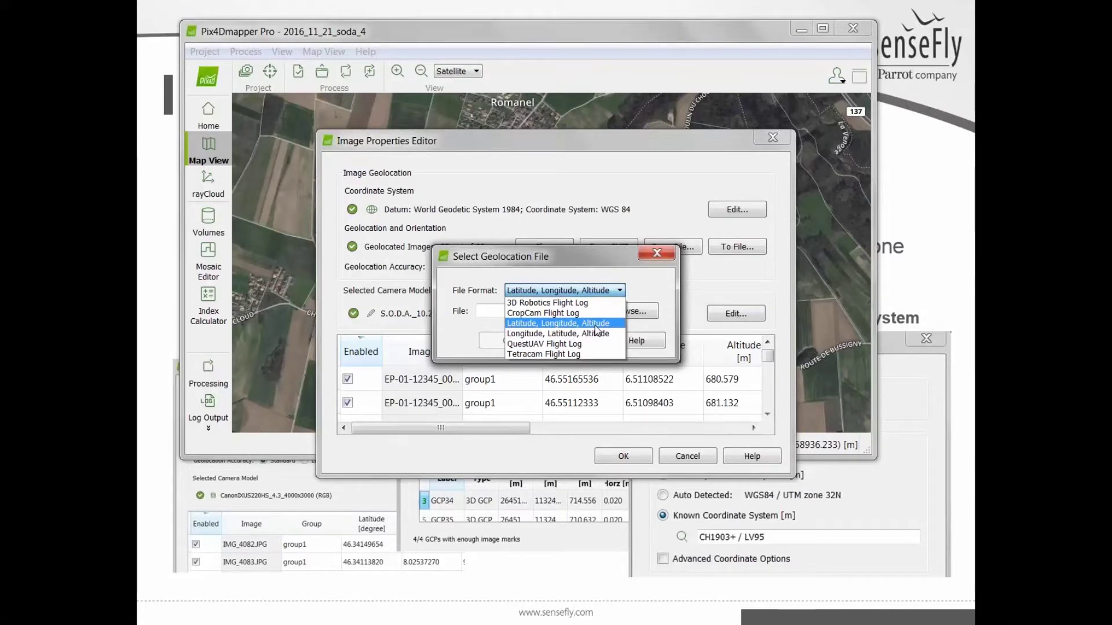
pyautogui.click(641, 279)
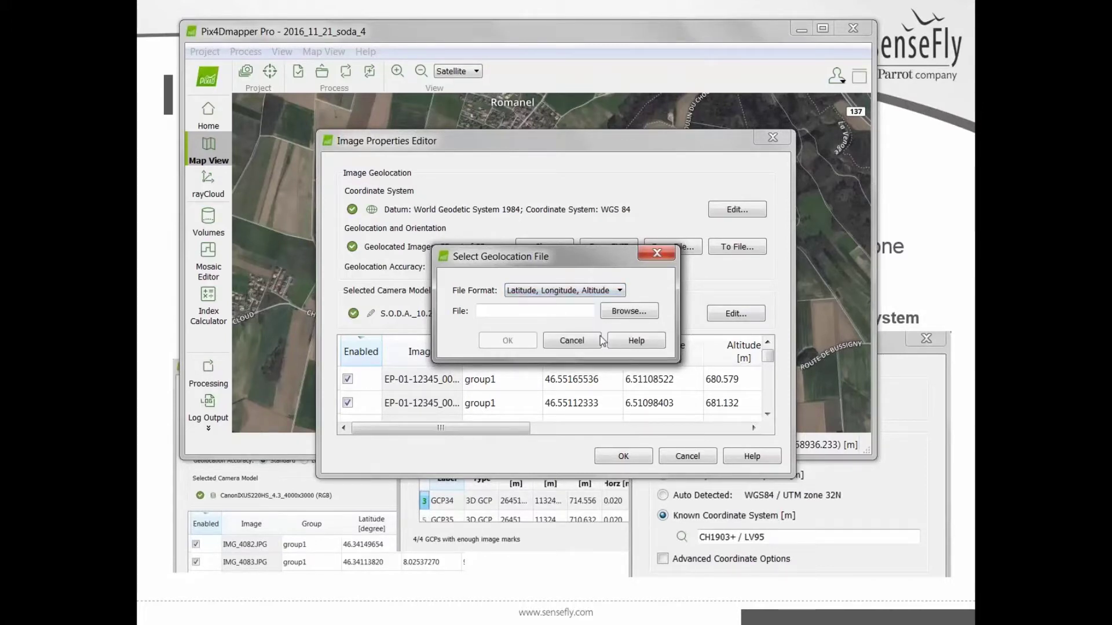
pyautogui.click(644, 254)
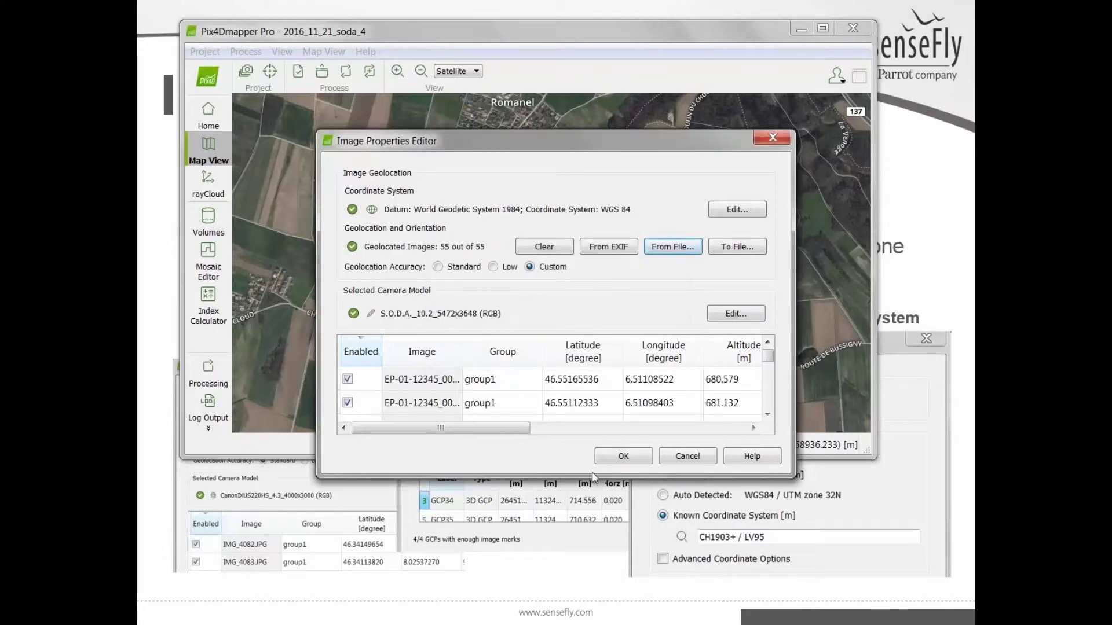
# Step: Enlarge the Image Properties Editor, check the image coordinate system settings, and close the editor without changes
pyautogui.moveTo(588, 479); pyautogui.dragTo(577, 564)
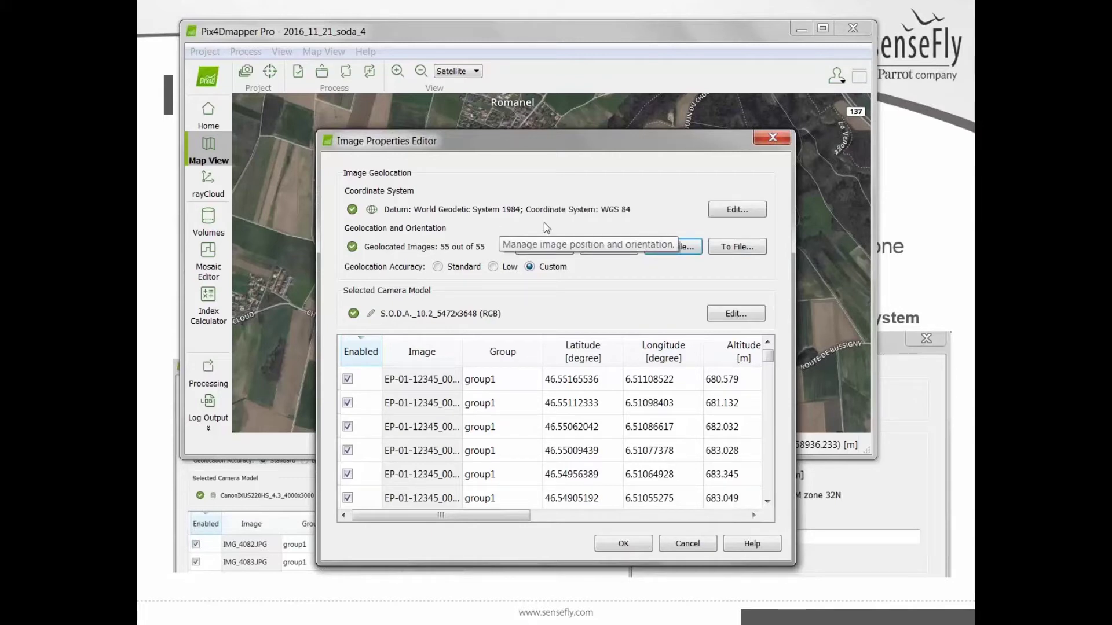
pyautogui.click(740, 211)
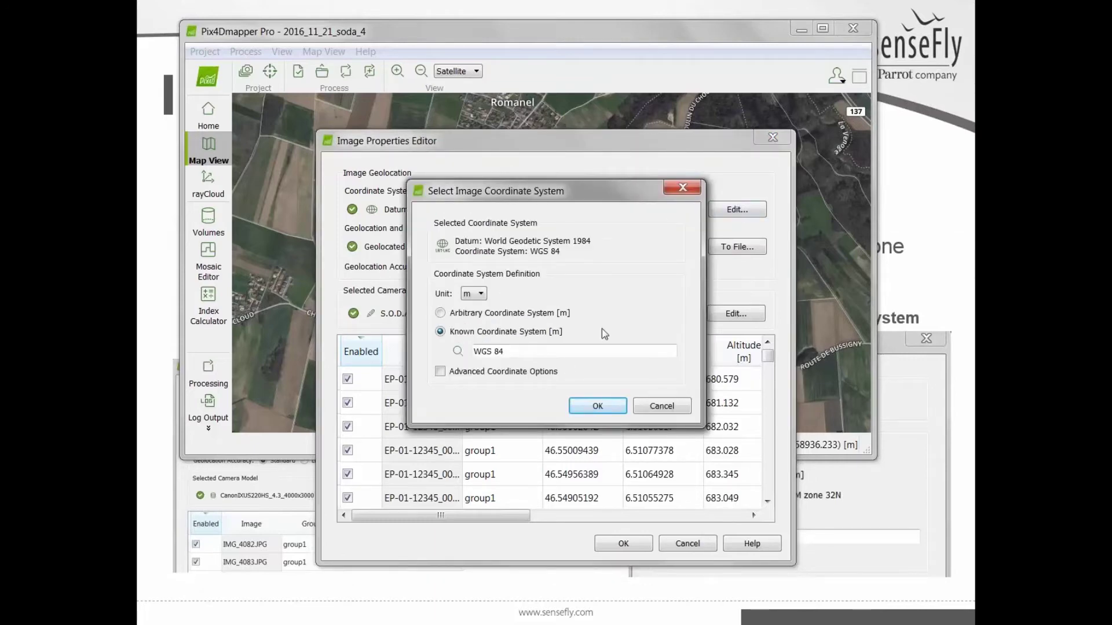
pyautogui.click(683, 187)
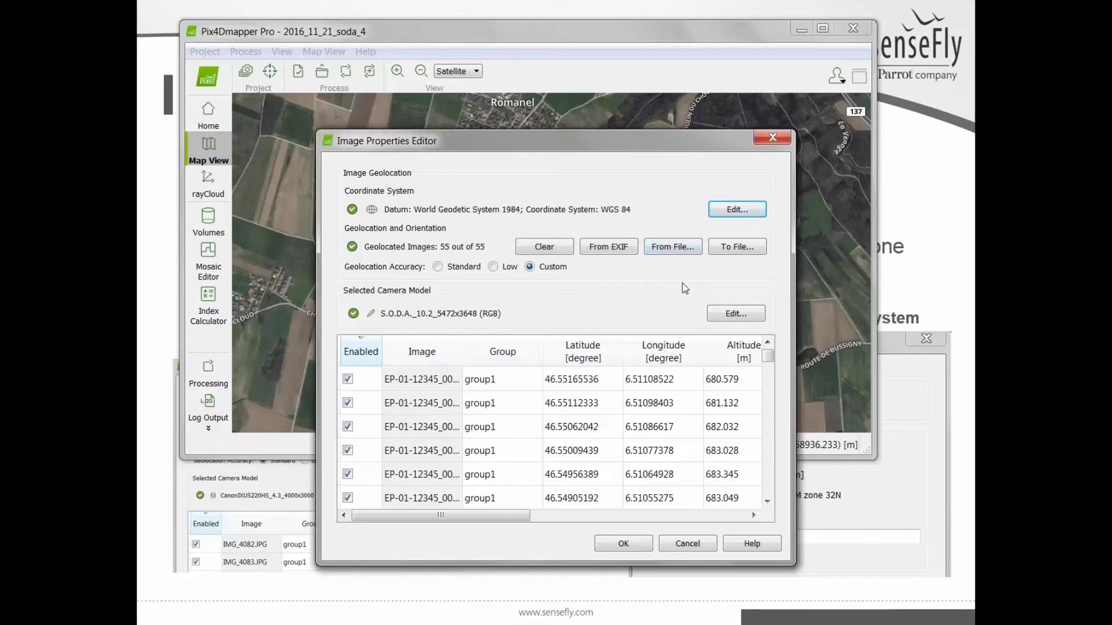
pyautogui.click(773, 139)
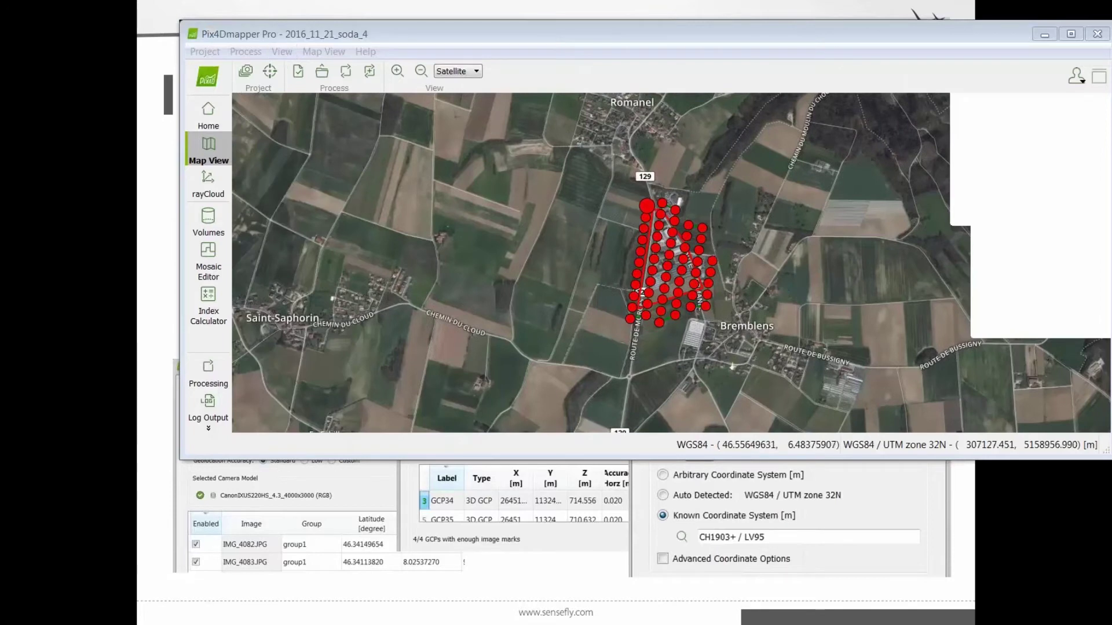
# Step: Open the GCP coordinate system settings from the GCP/MTP Manager and show the advanced coordinate options
pyautogui.click(268, 71)
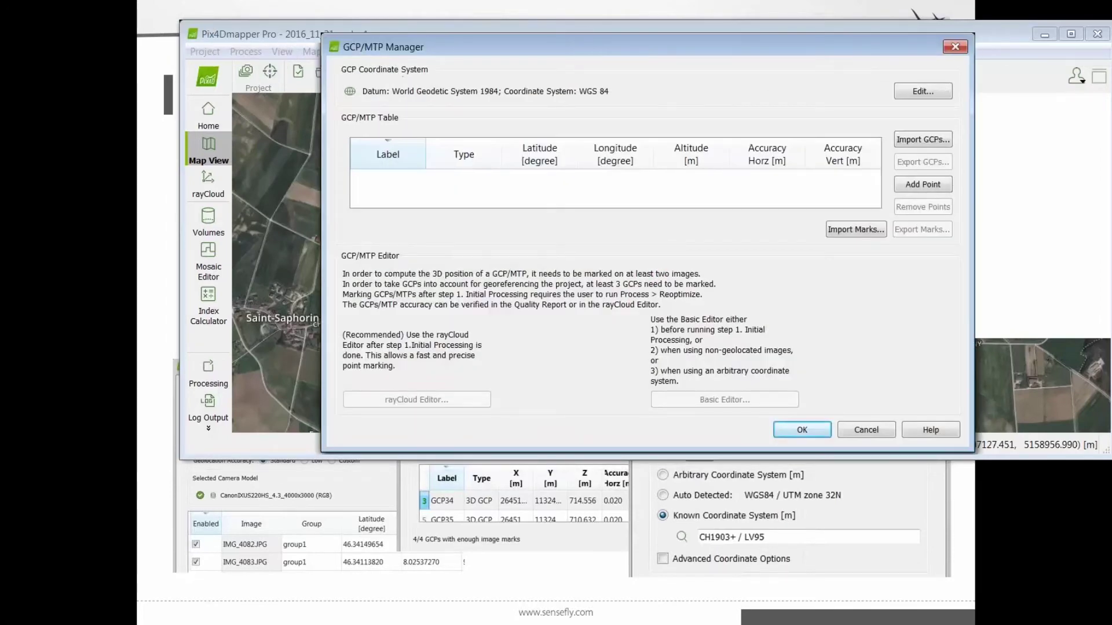
pyautogui.moveTo(469, 36); pyautogui.dragTo(179, 103)
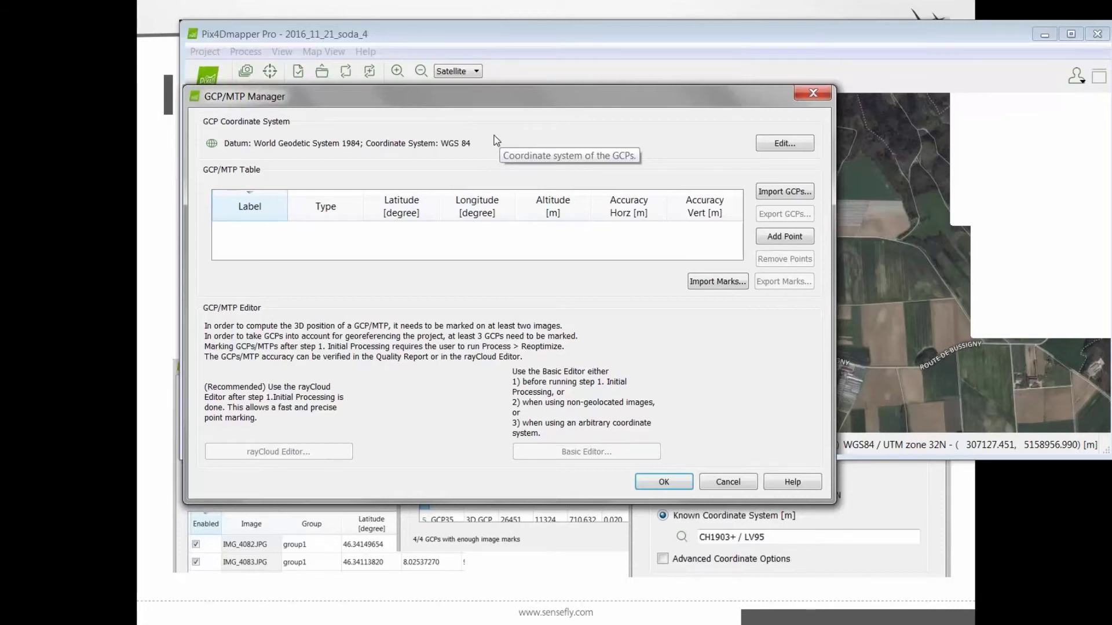
pyautogui.click(799, 149)
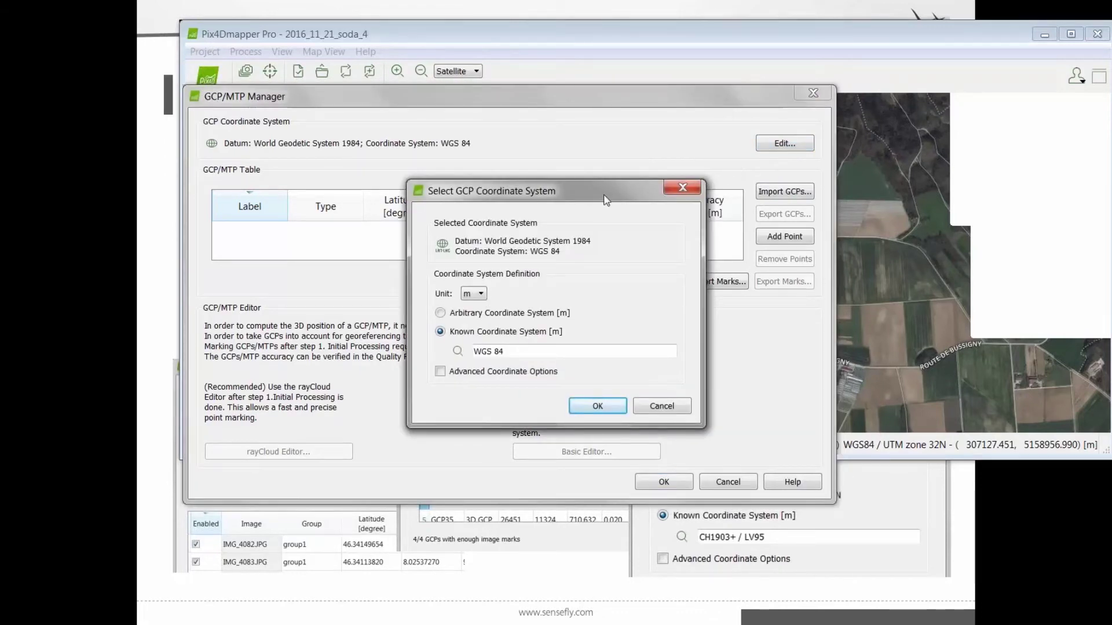
pyautogui.moveTo(605, 199); pyautogui.dragTo(584, 124)
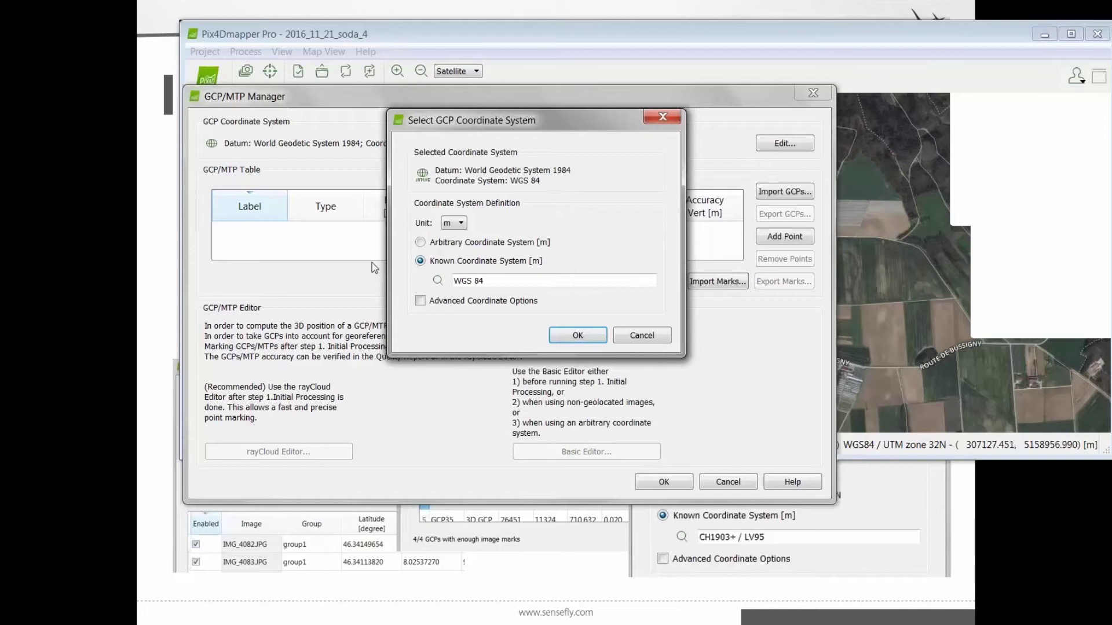
pyautogui.click(421, 300)
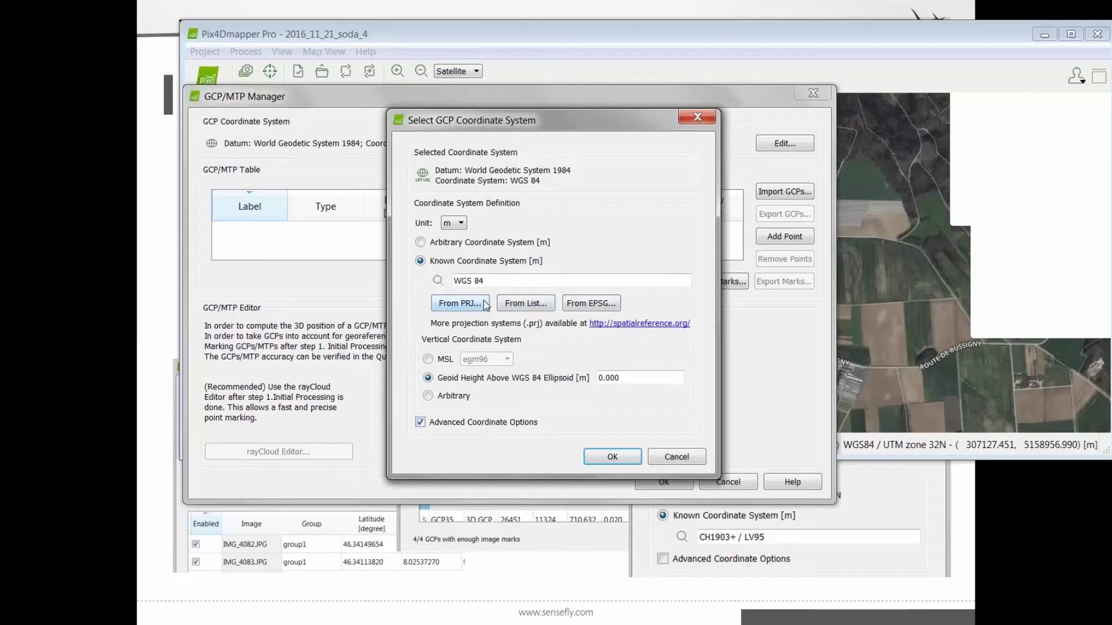
# Step: View the PRJ file import for the GCP coordinate system and cancel it
pyautogui.click(486, 304)
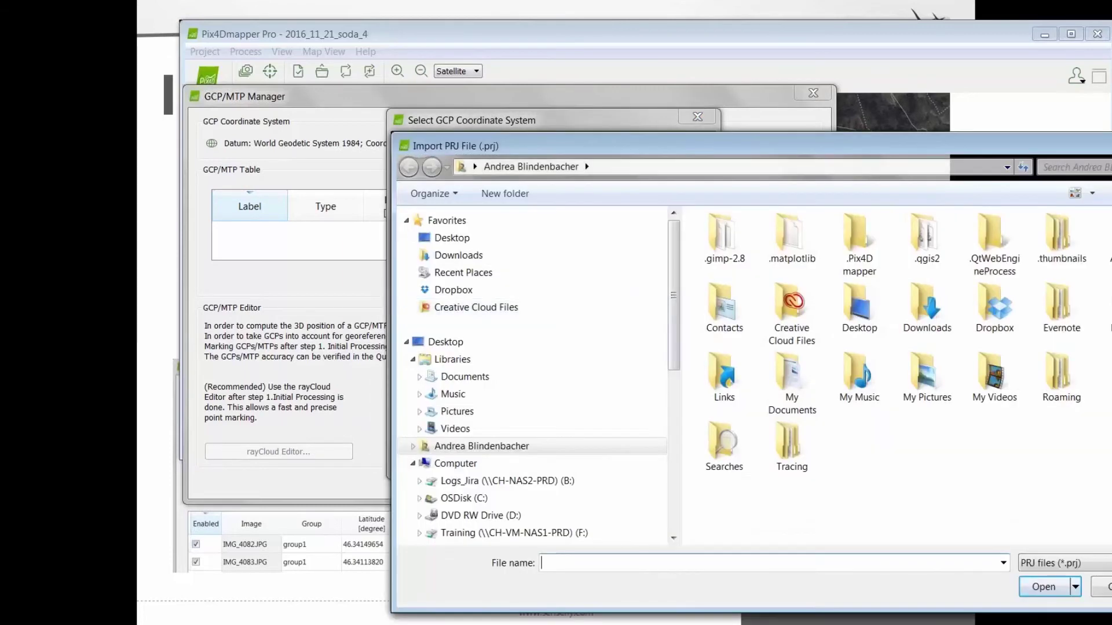
pyautogui.moveTo(510, 138); pyautogui.dragTo(177, 129)
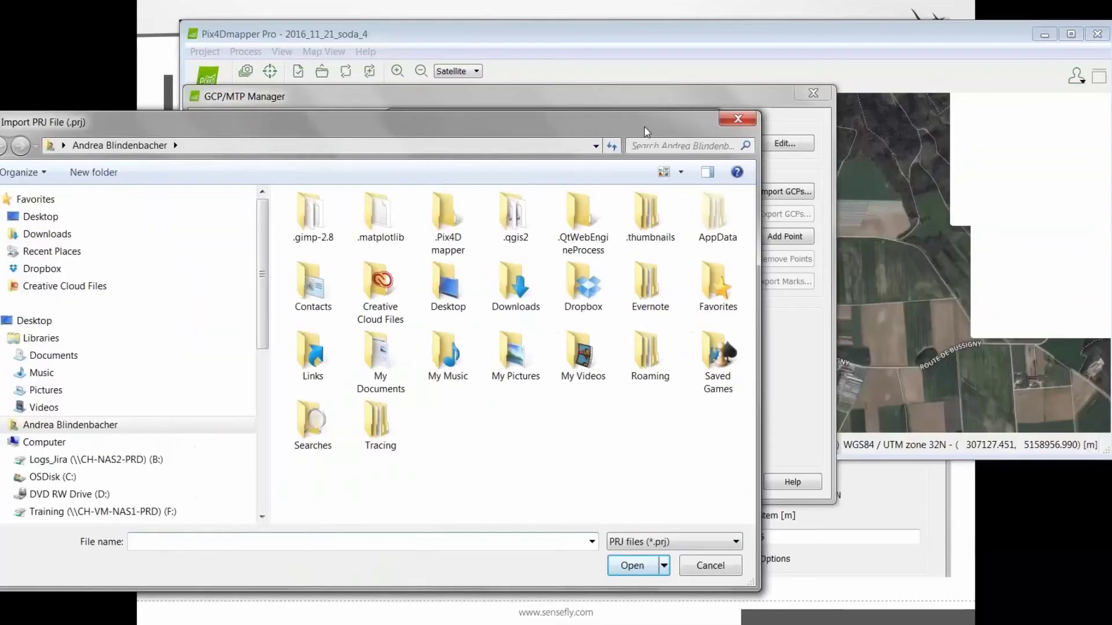
pyautogui.click(804, 118)
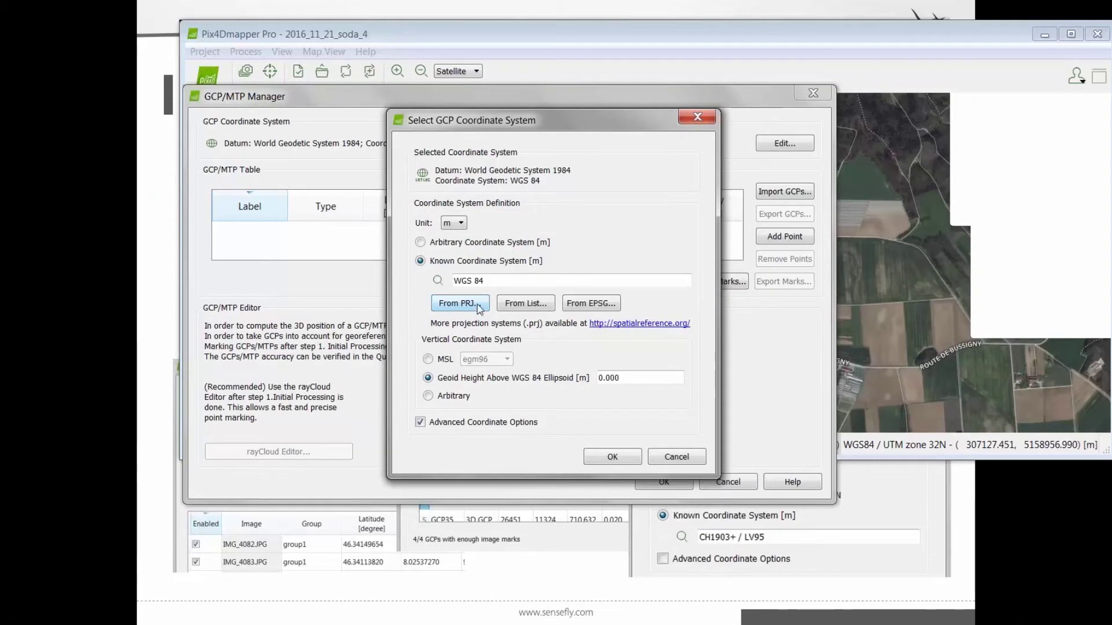
# Step: Examine how to choose the GCP coordinate system by datum list and by EPSG number, cancelling both dialogs
pyautogui.click(524, 303)
pyautogui.click(611, 298)
pyautogui.click(610, 299)
pyautogui.click(612, 318)
pyautogui.click(652, 310)
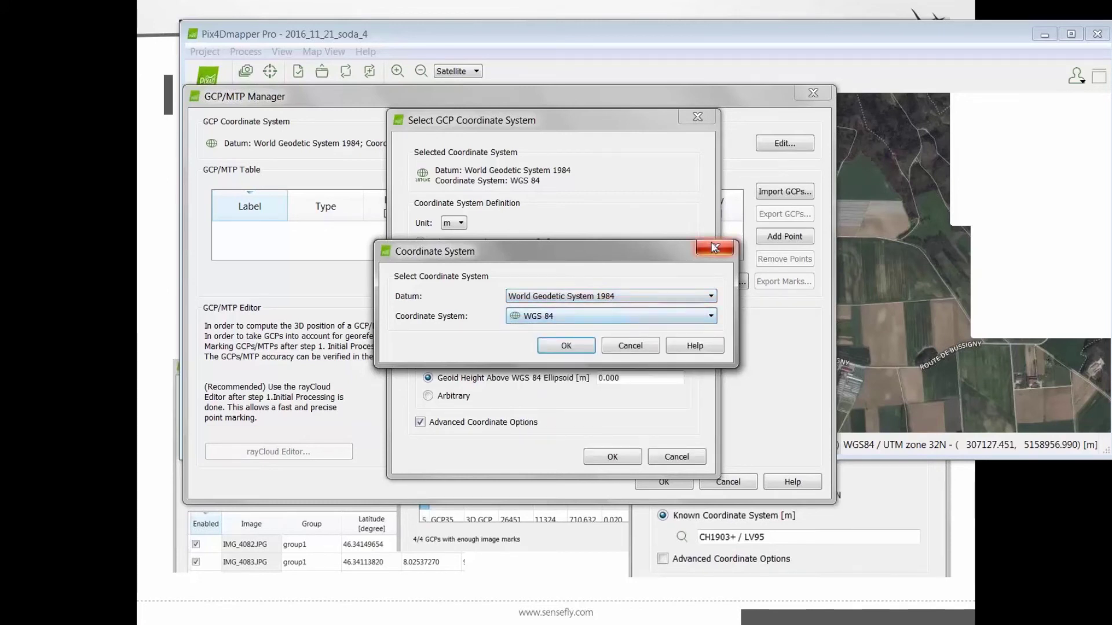
pyautogui.click(713, 247)
pyautogui.click(616, 305)
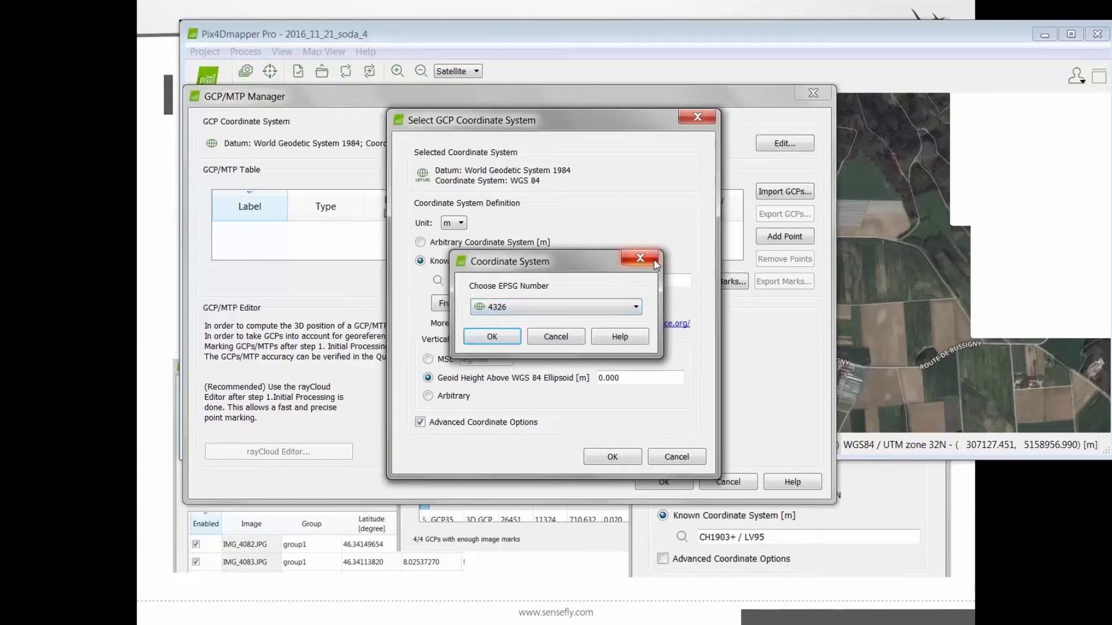
pyautogui.click(655, 263)
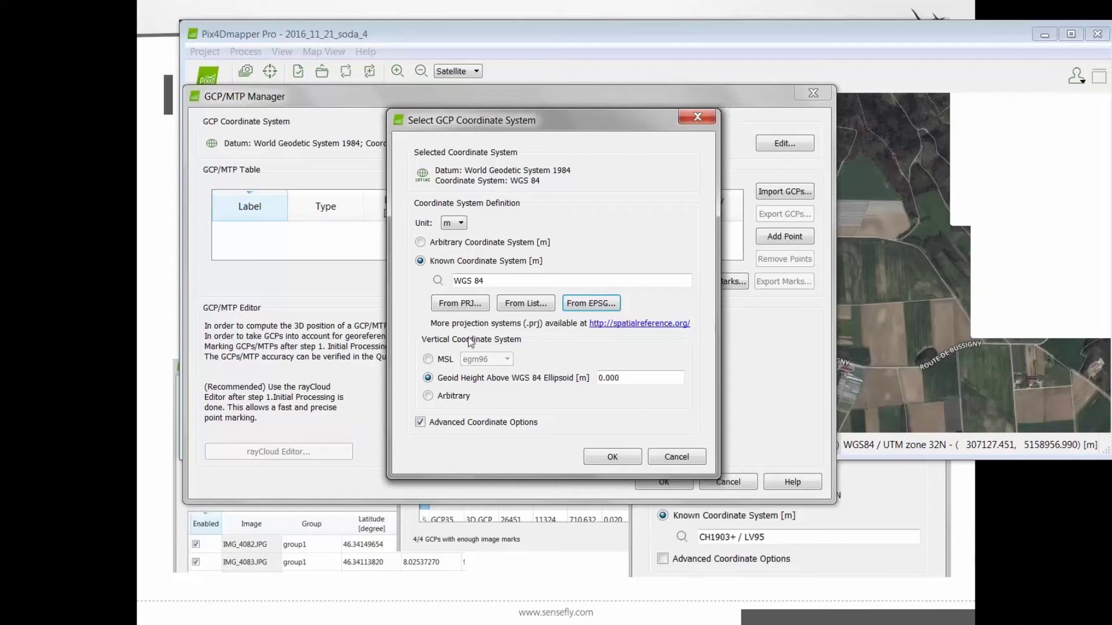
# Step: Try the MSL vertical coordinate system for the GCPs, return to Geoid Height Above WGS 84 Ellipsoid, and close the GCP settings without saving
pyautogui.click(446, 360)
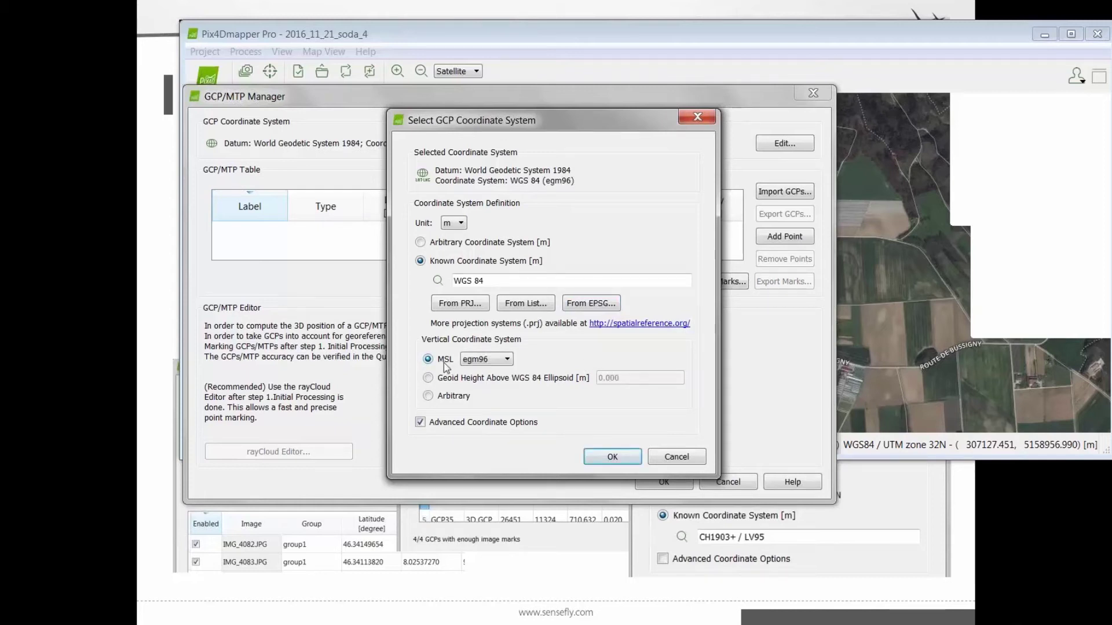
pyautogui.click(507, 360)
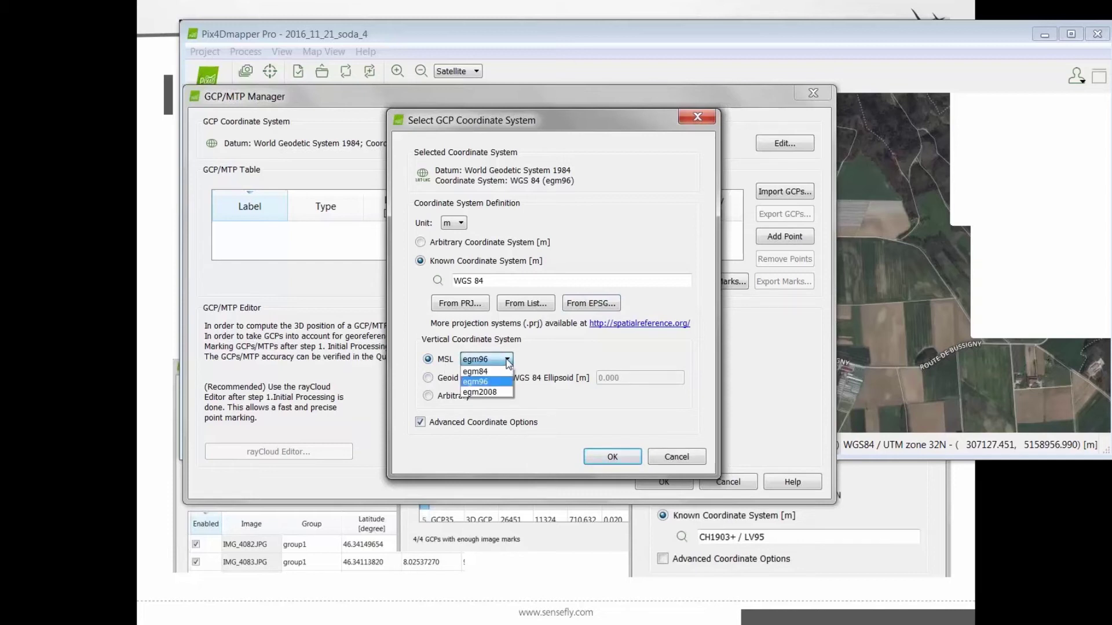
pyautogui.click(443, 380)
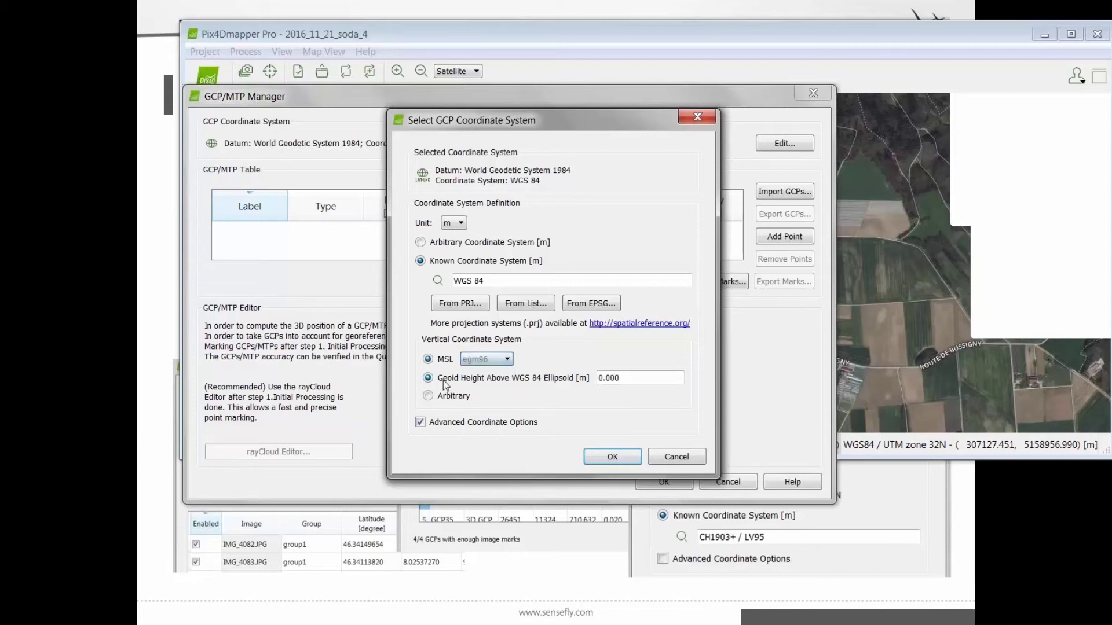
pyautogui.click(633, 377)
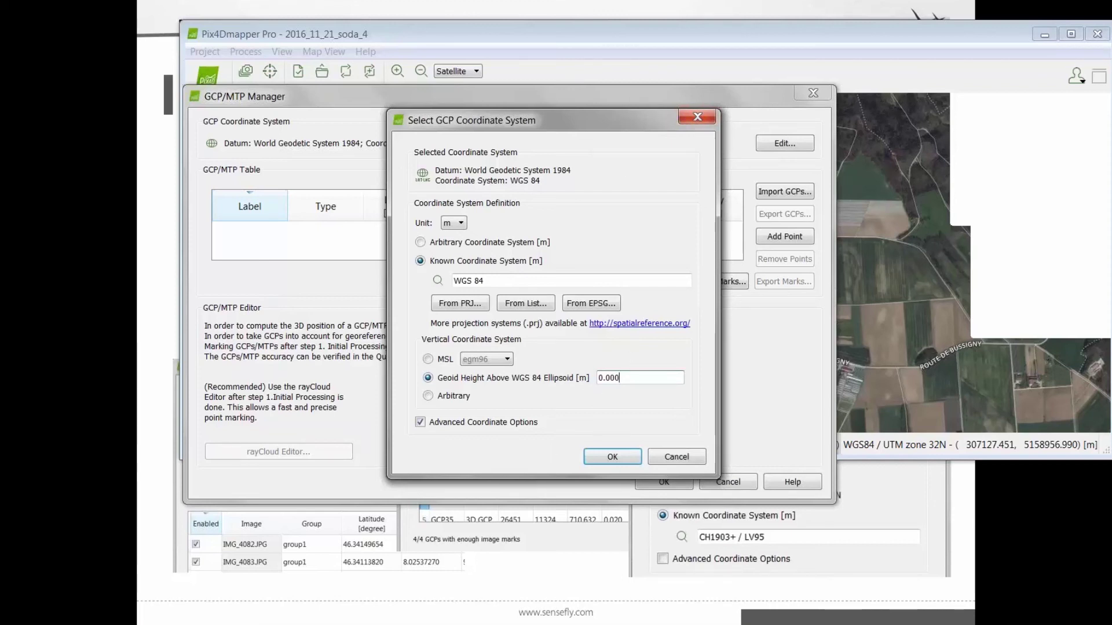
pyautogui.click(689, 120)
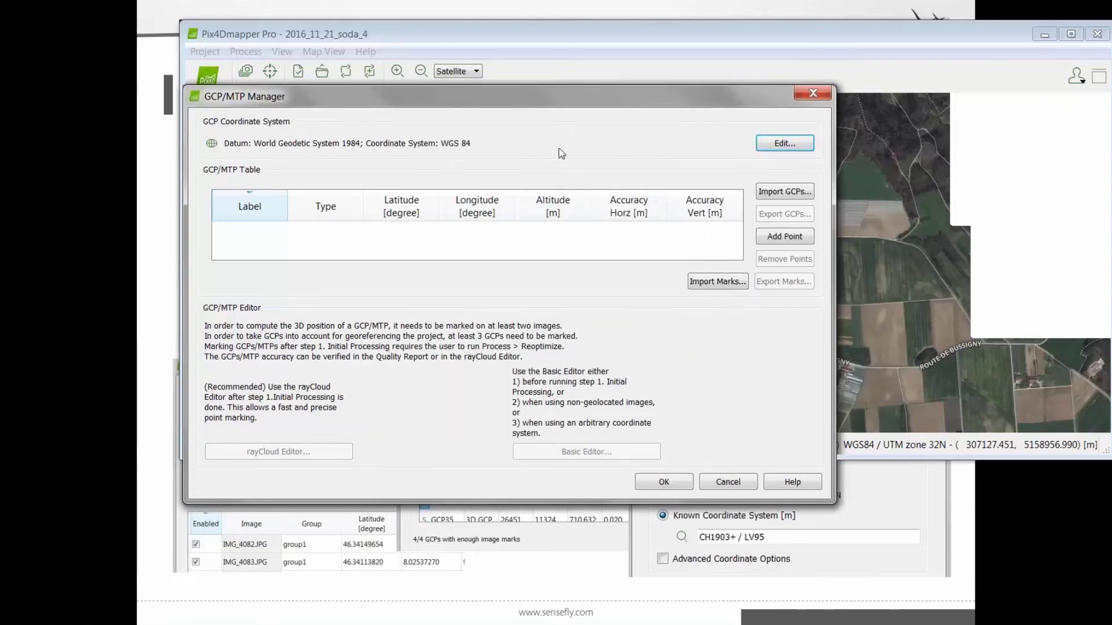
pyautogui.click(811, 94)
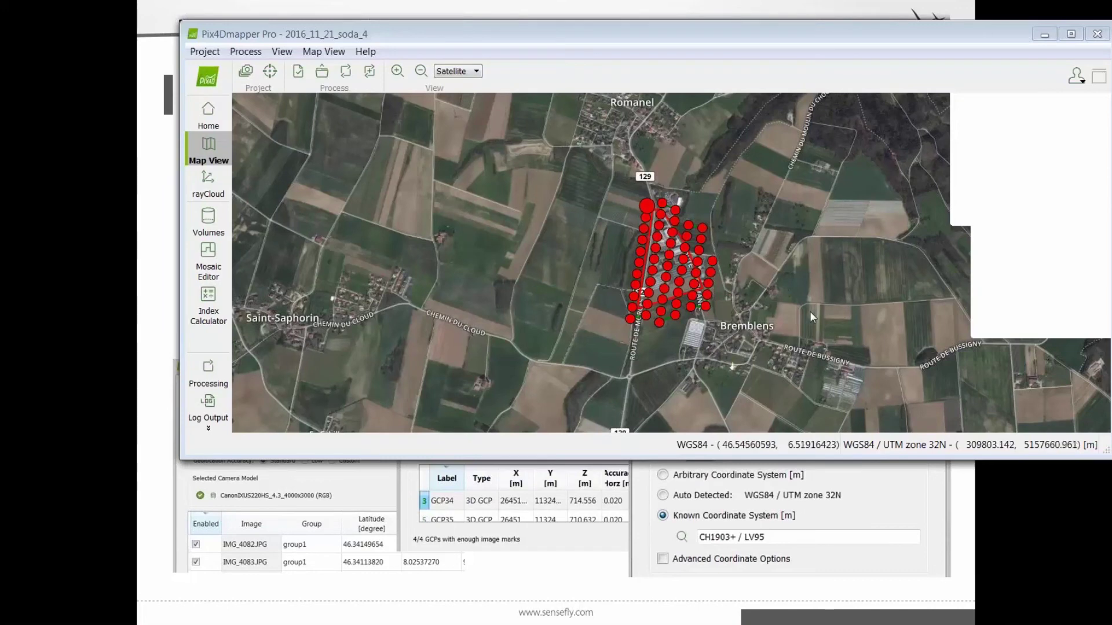
# Step: Open the output coordinate system settings of the 2016_11_21_soda_4 project to examine them
pyautogui.moveTo(1110, 388); pyautogui.dragTo(799, 388)
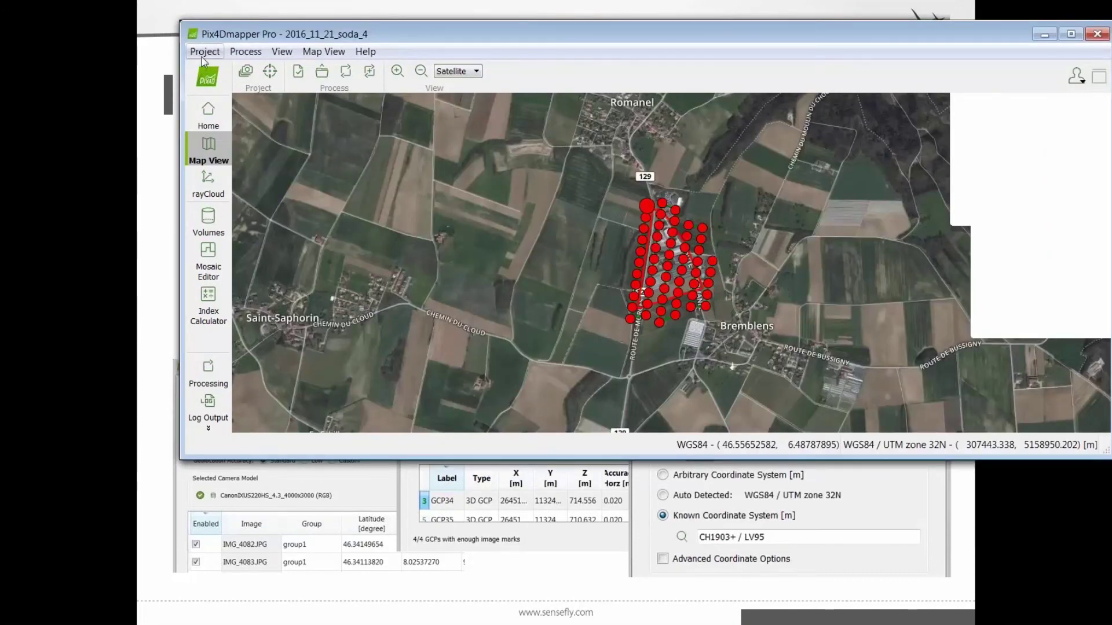
pyautogui.click(202, 52)
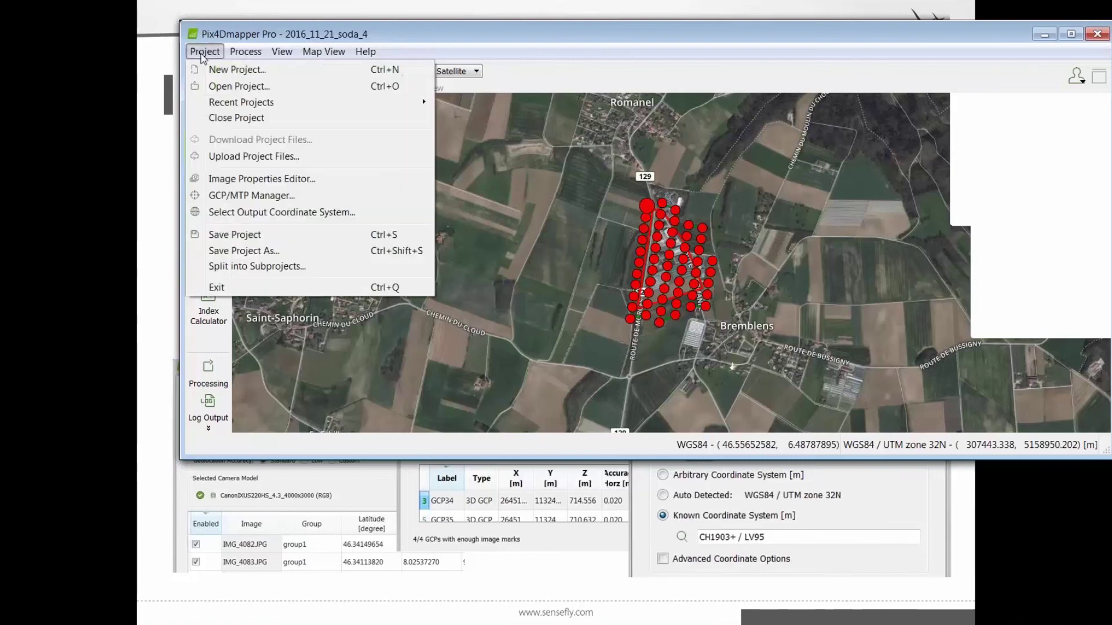
pyautogui.click(258, 214)
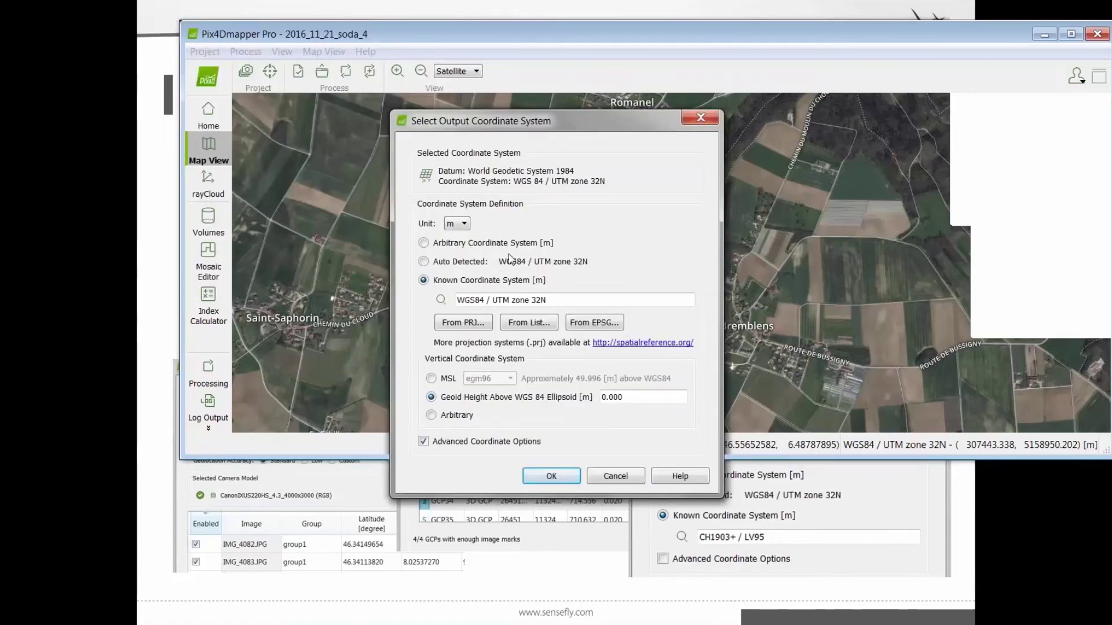